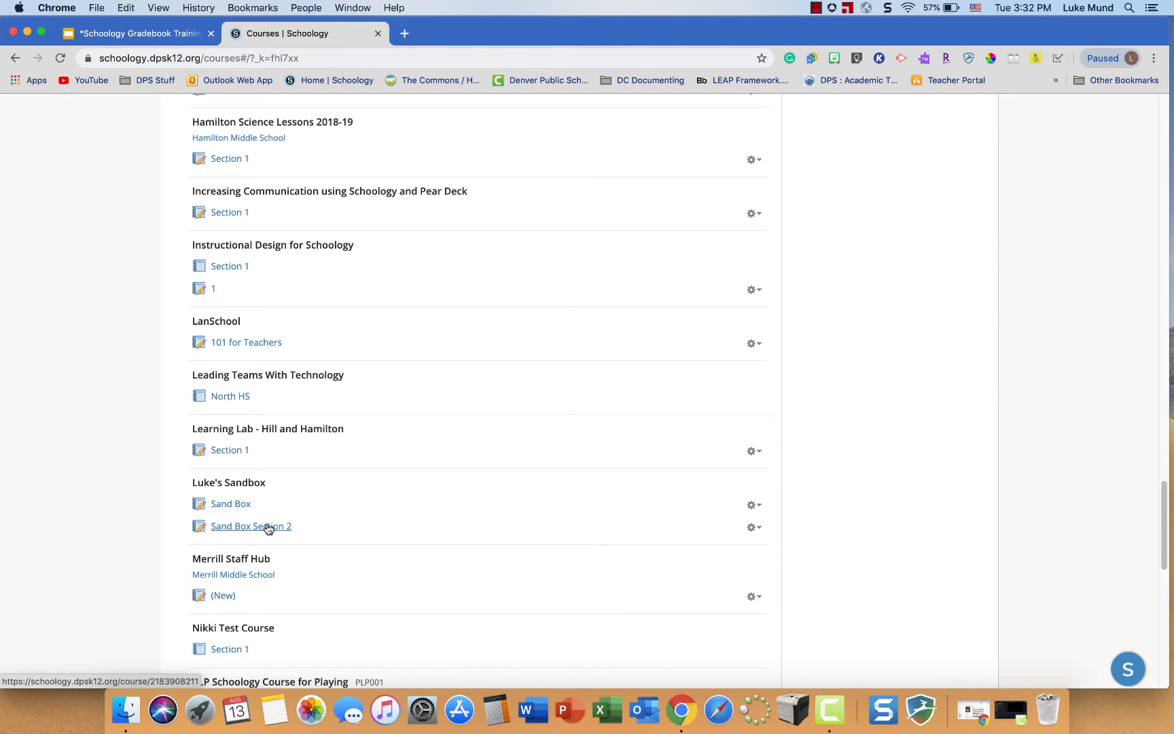
left_click(748, 530)
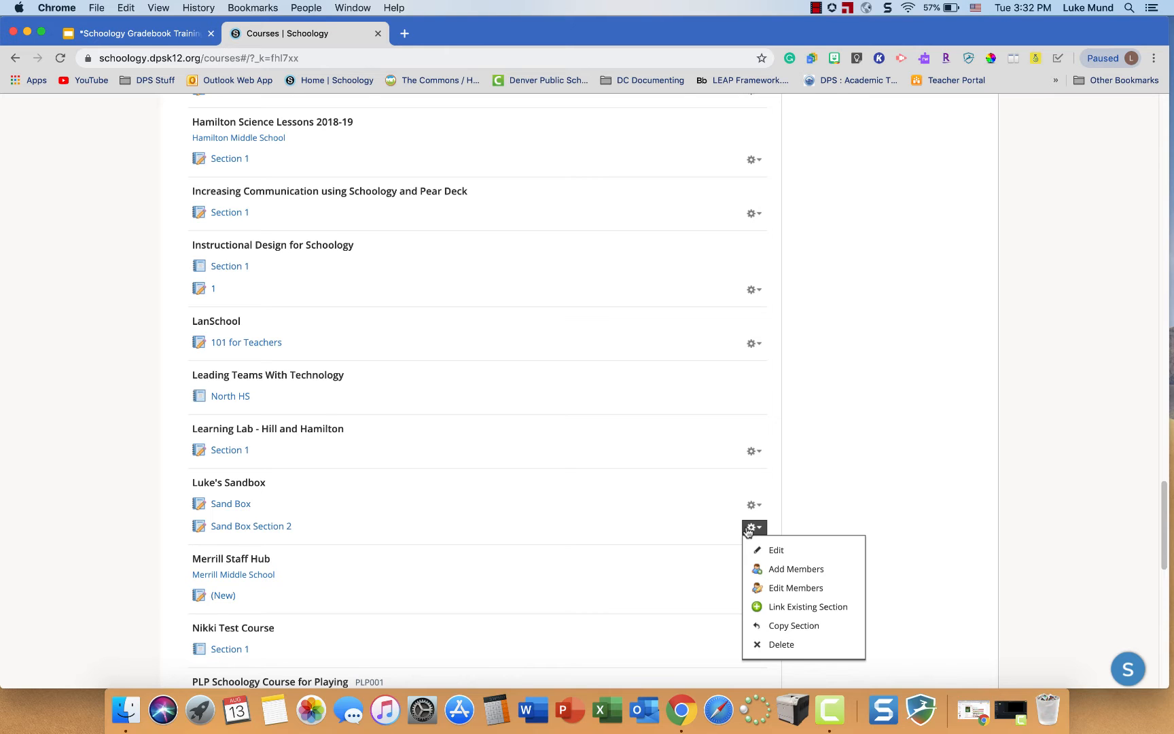
left_click(774, 606)
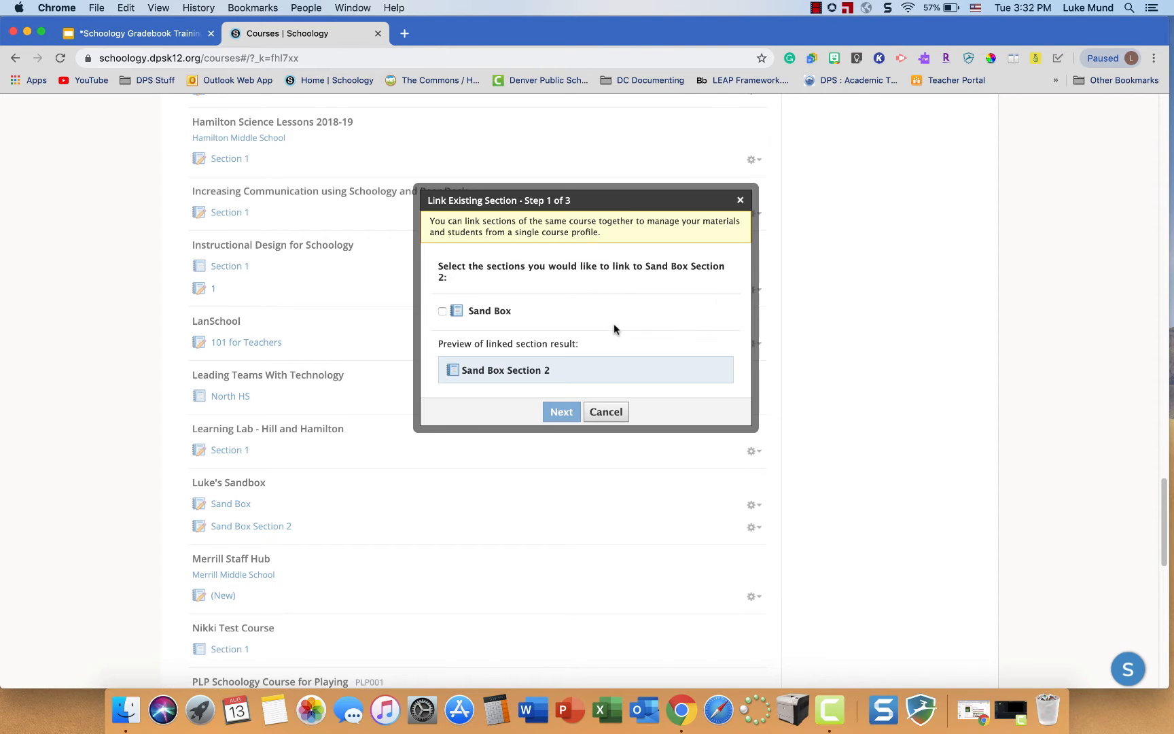
left_click(442, 310)
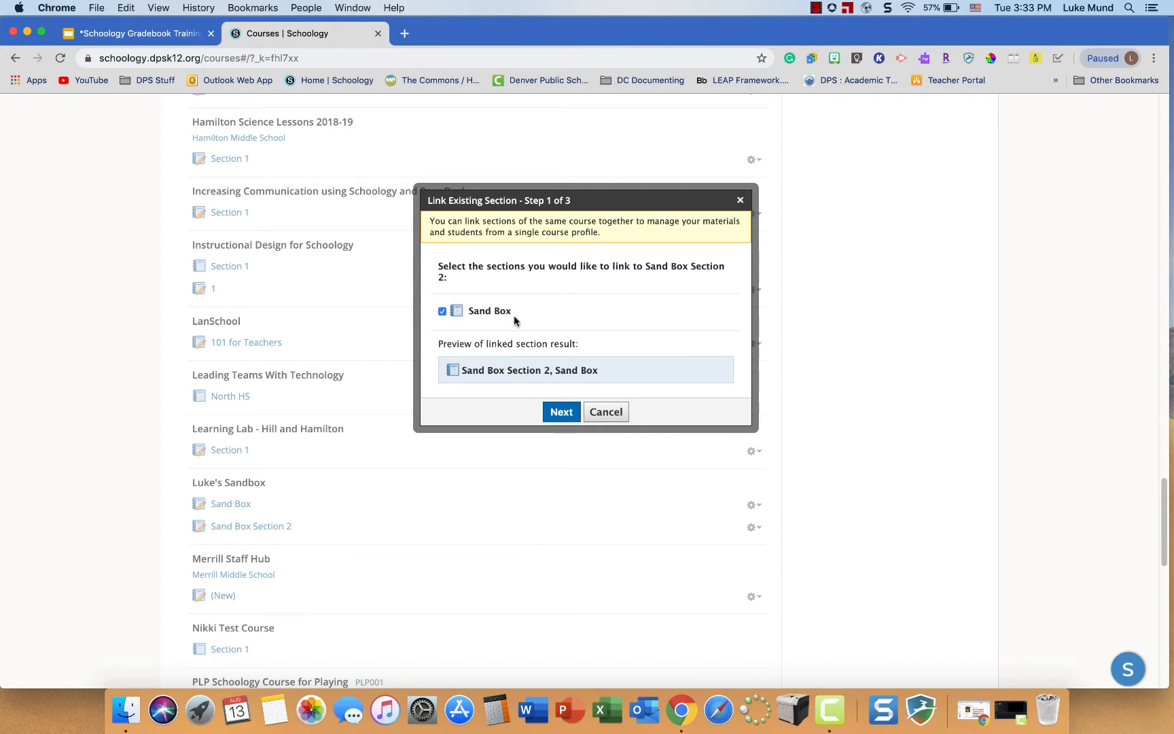
left_click(560, 413)
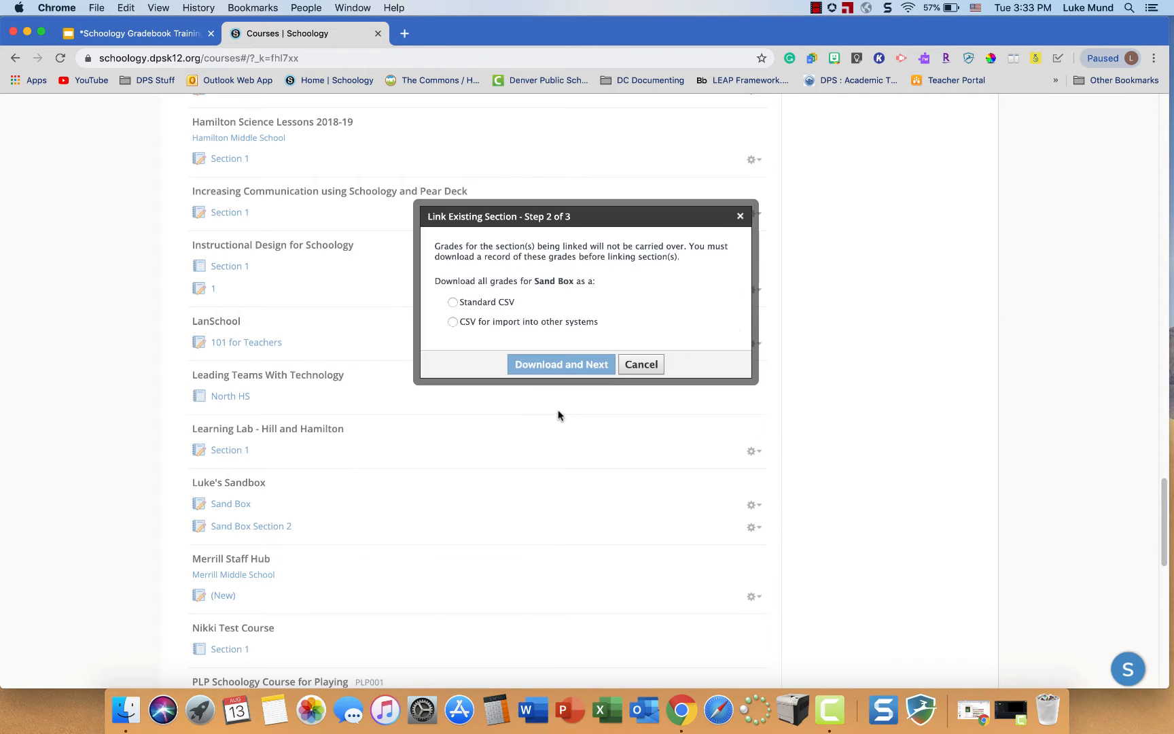
left_click(453, 303)
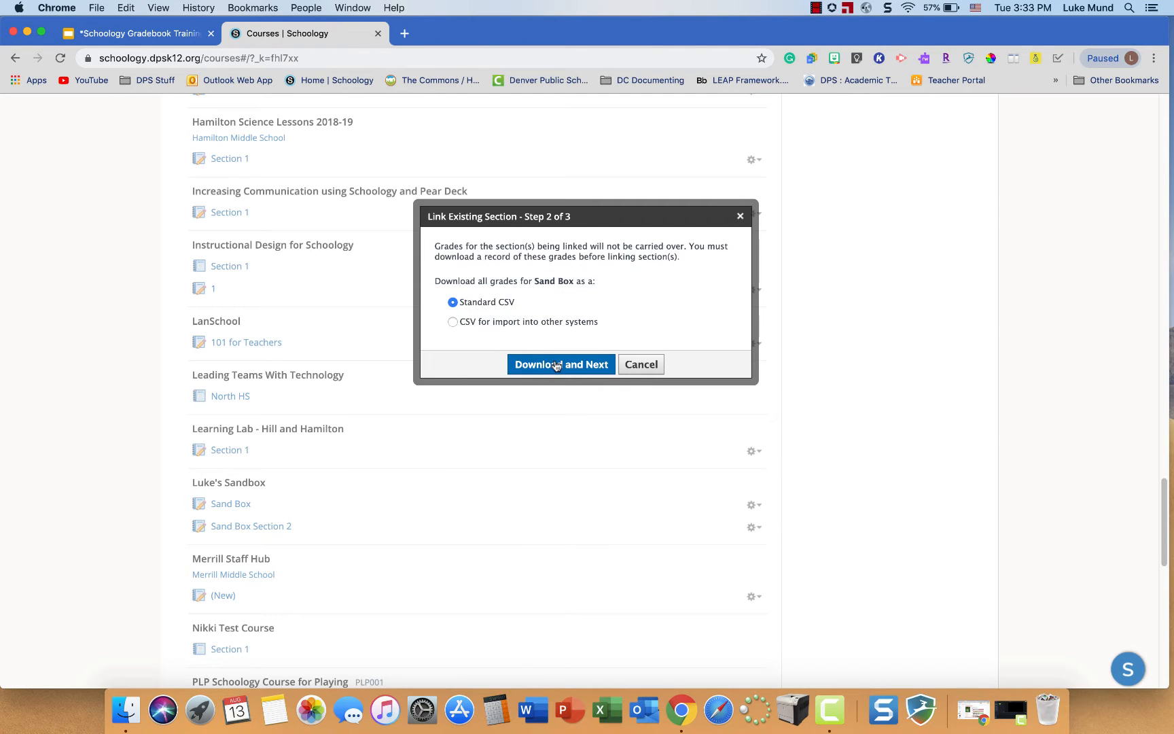
left_click(640, 367)
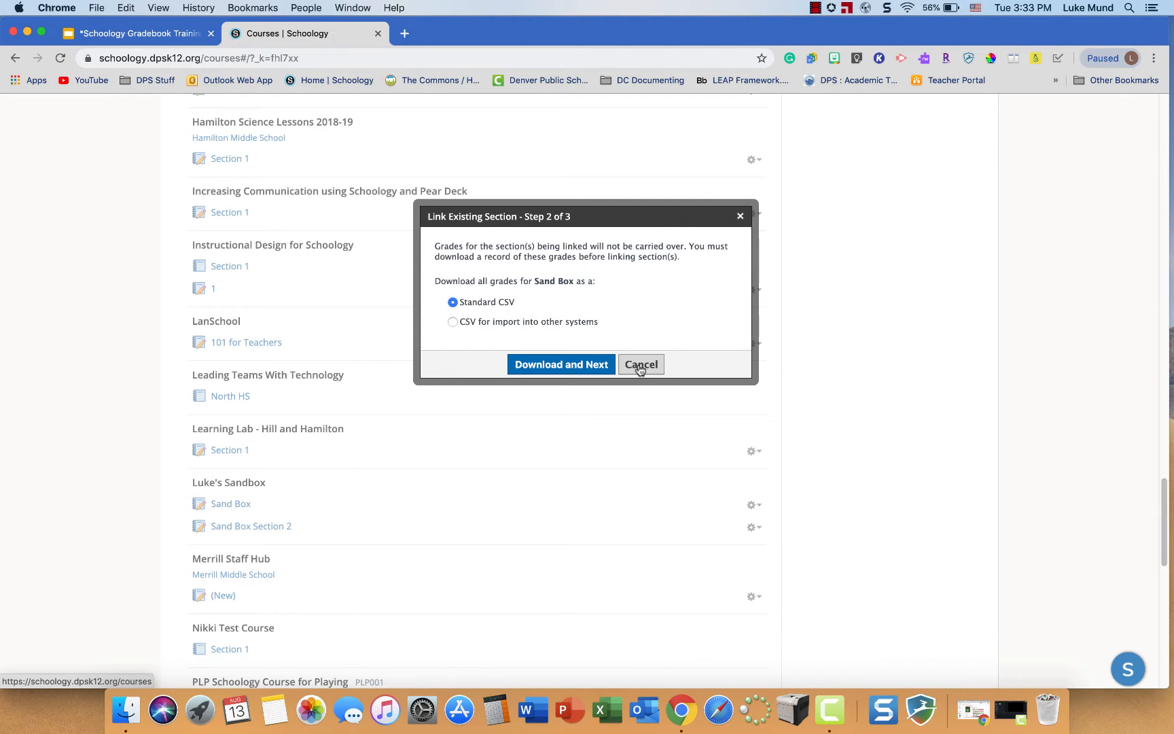
left_click(640, 367)
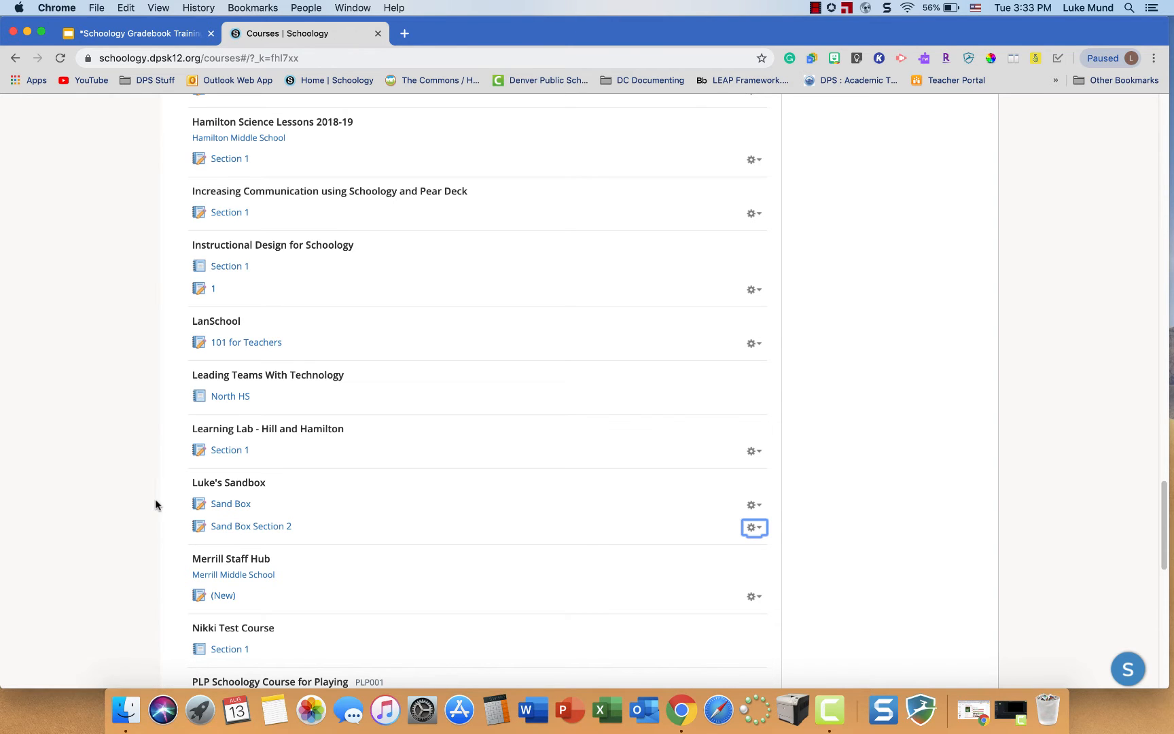
Step: Open the grade setup of the Sand Box course section and review the available gradebook scales
scroll(159, 482, "up", 15)
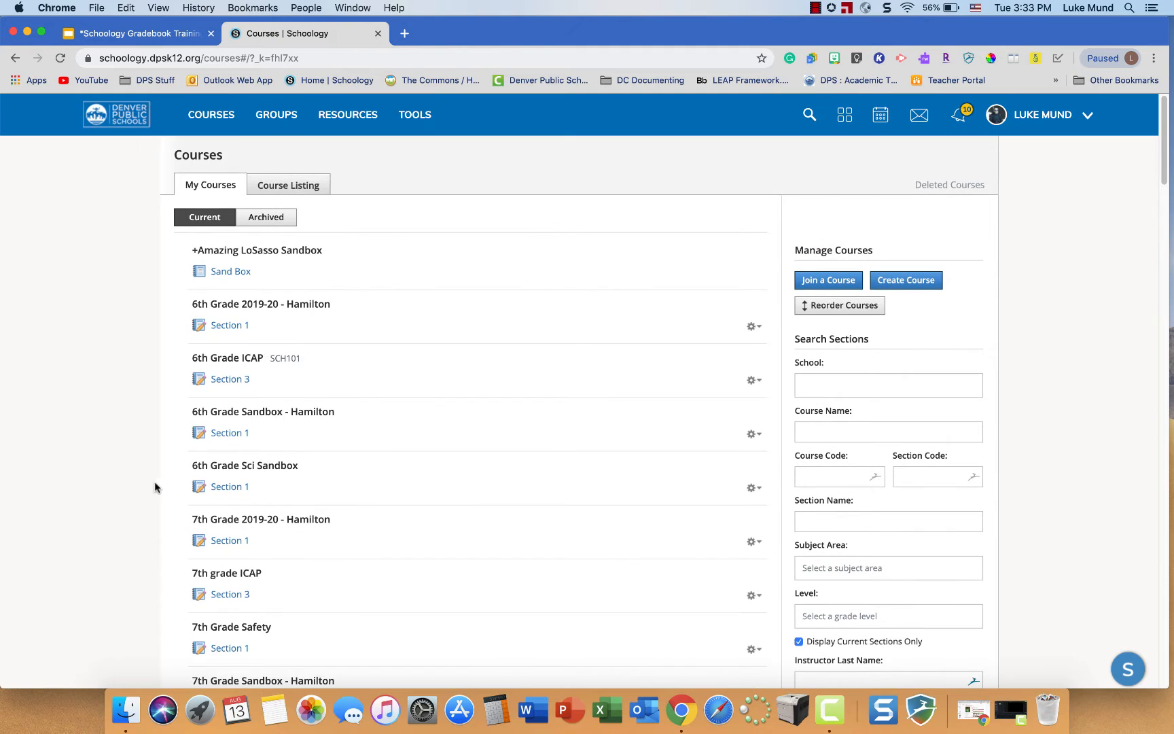
left_click(217, 129)
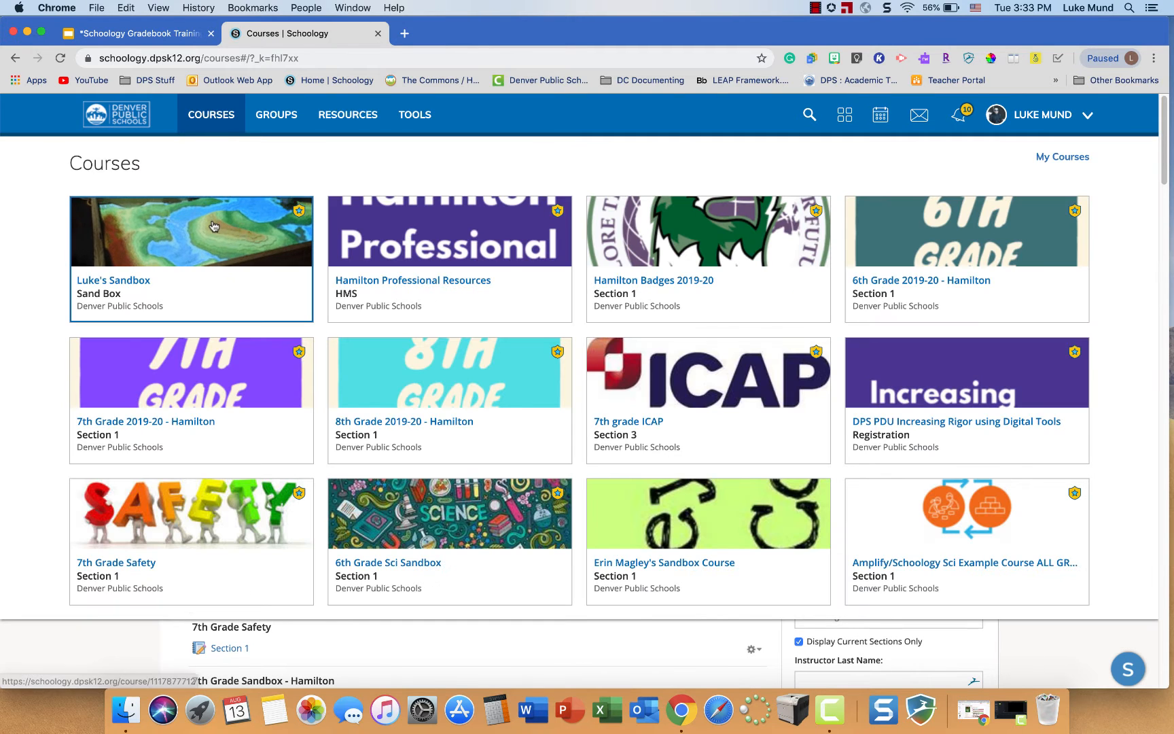
left_click(221, 259)
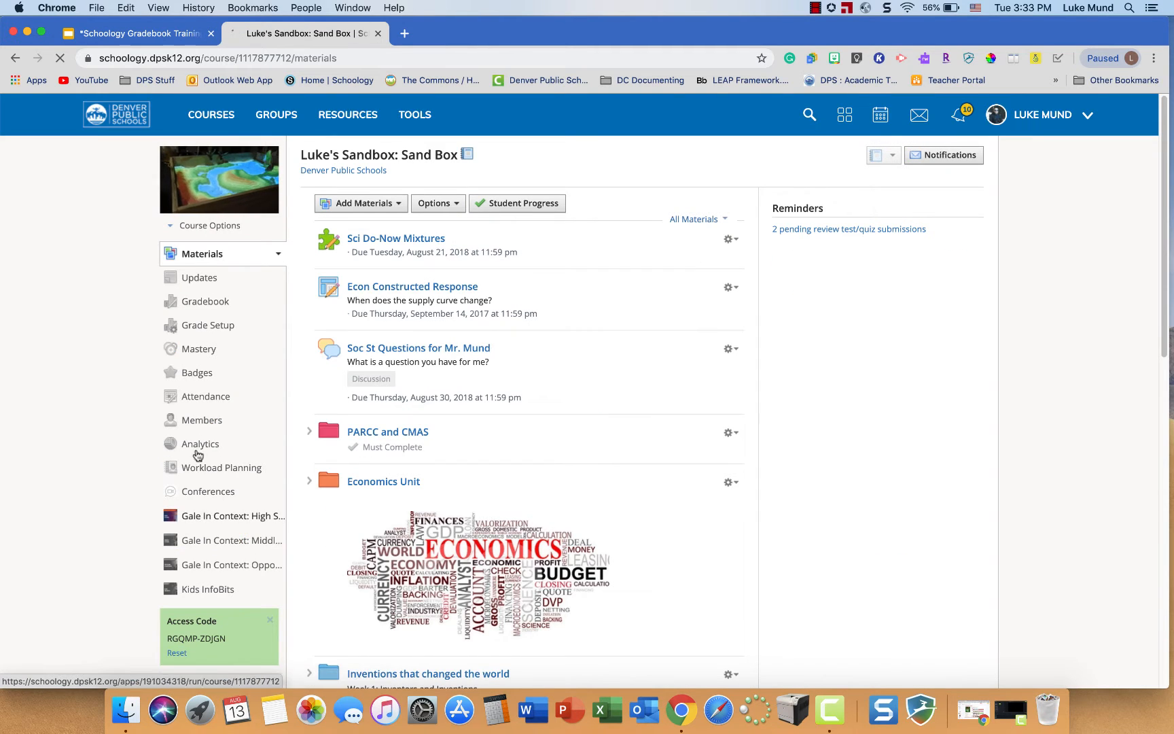
left_click(198, 327)
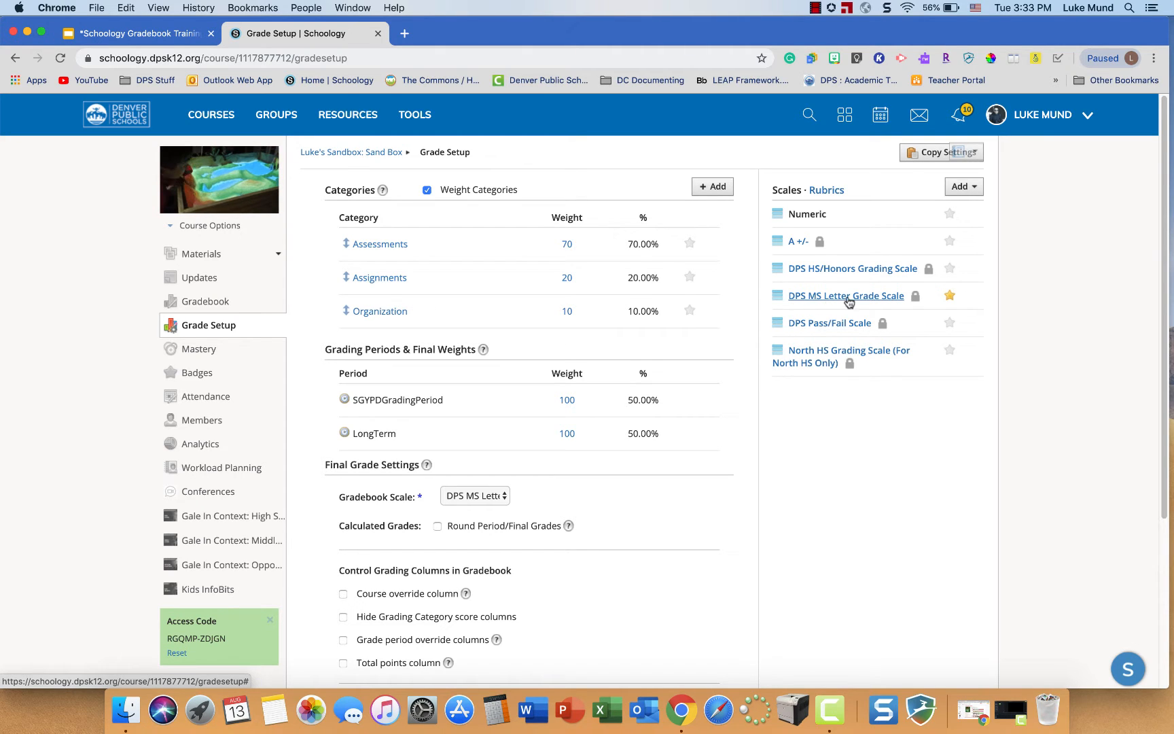
left_click(499, 498)
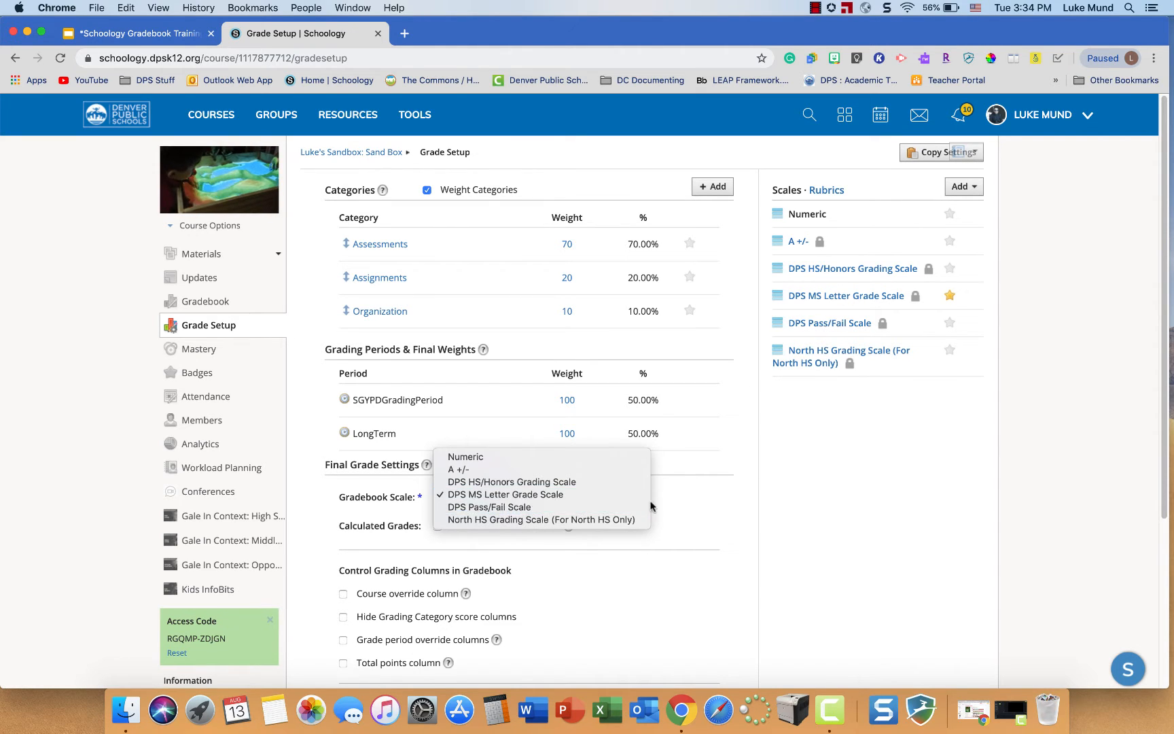
left_click(687, 498)
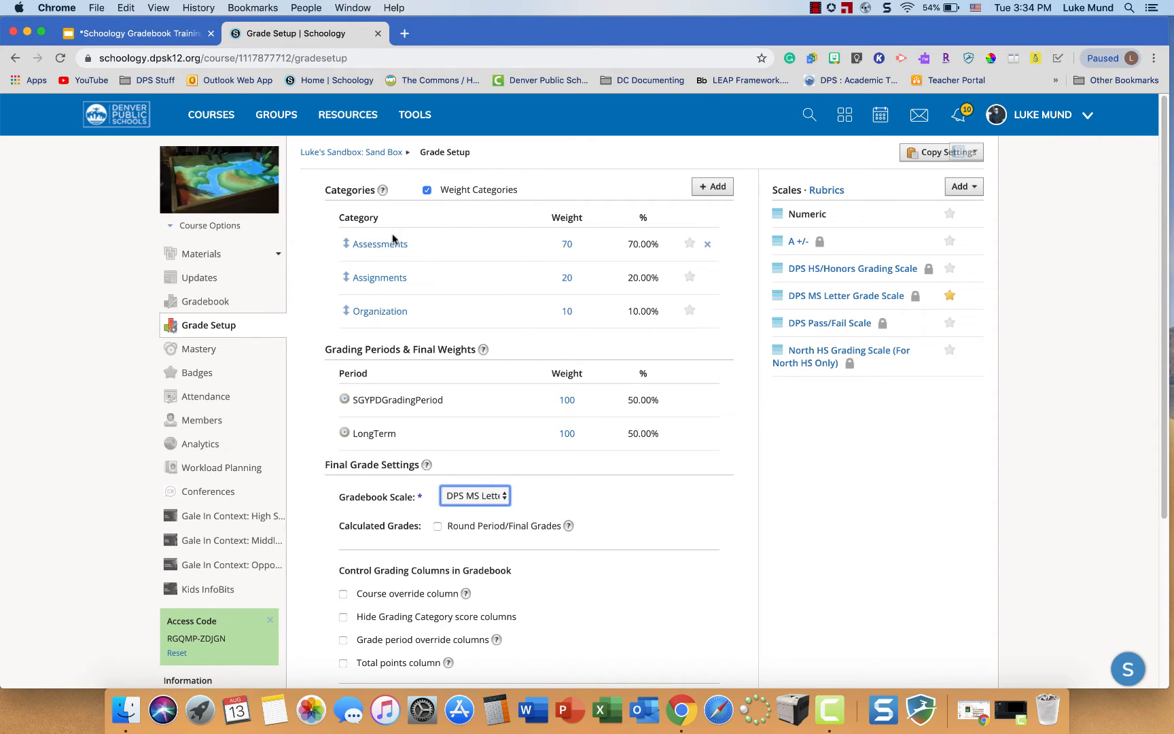
left_click(700, 191)
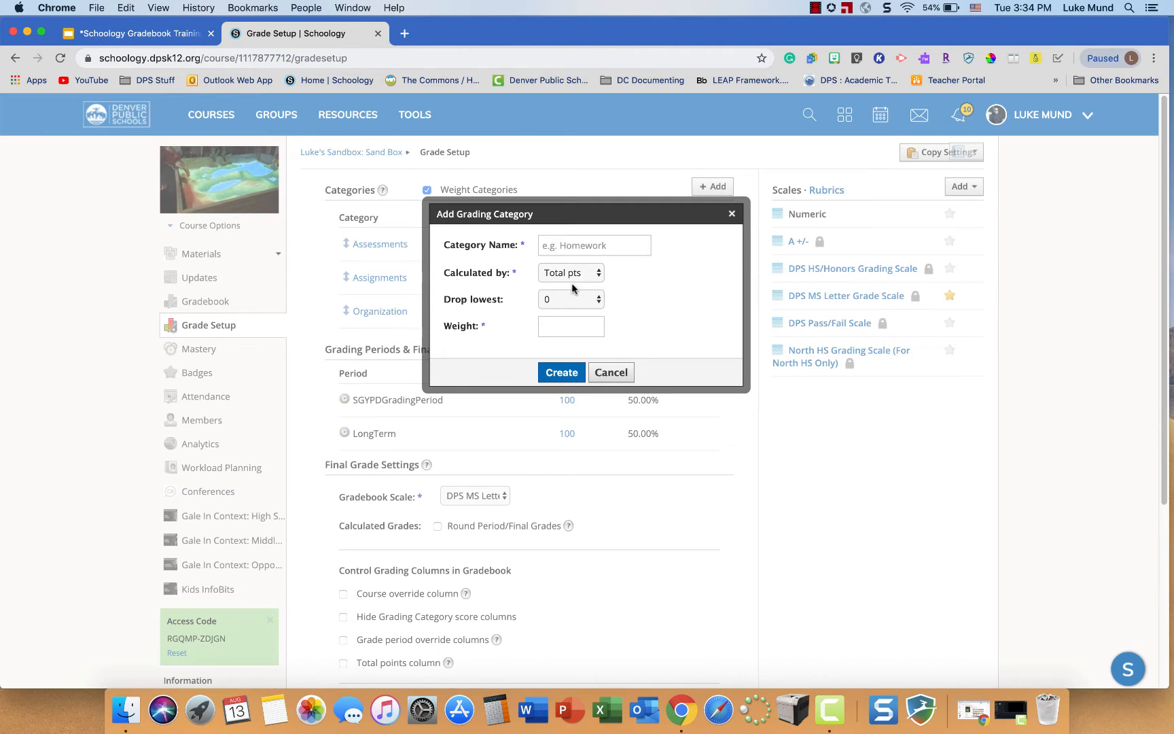
left_click(574, 325)
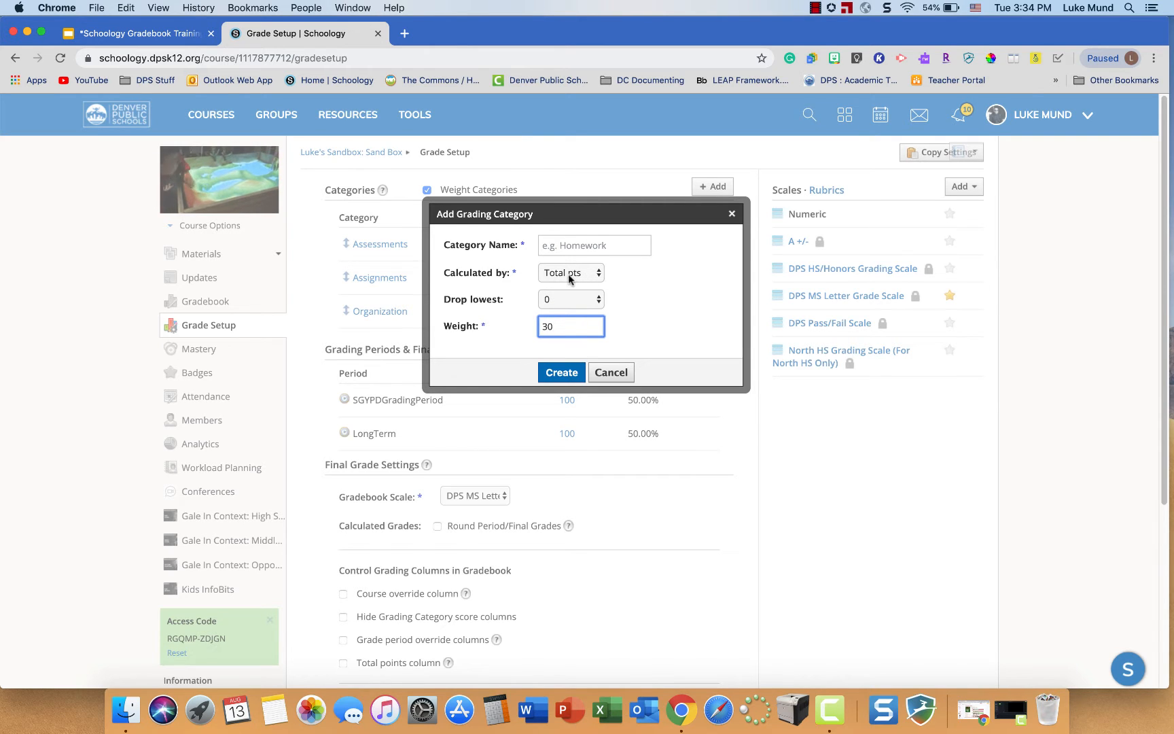
left_click(568, 245)
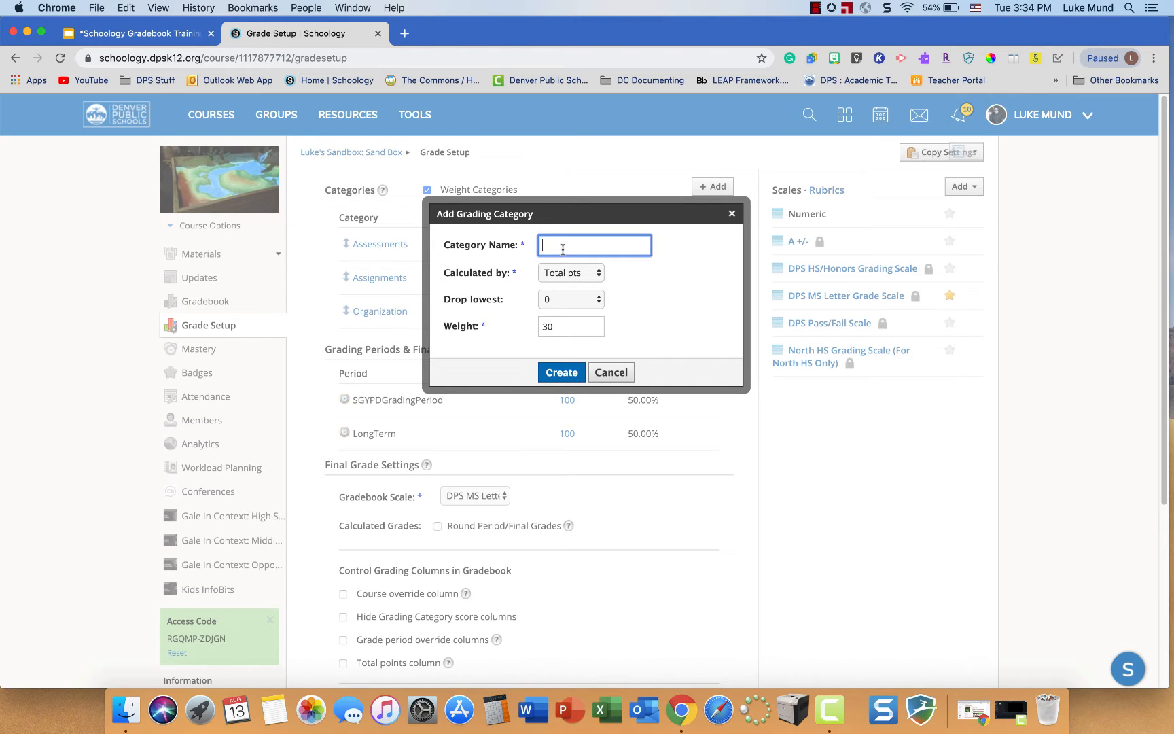
left_click(608, 370)
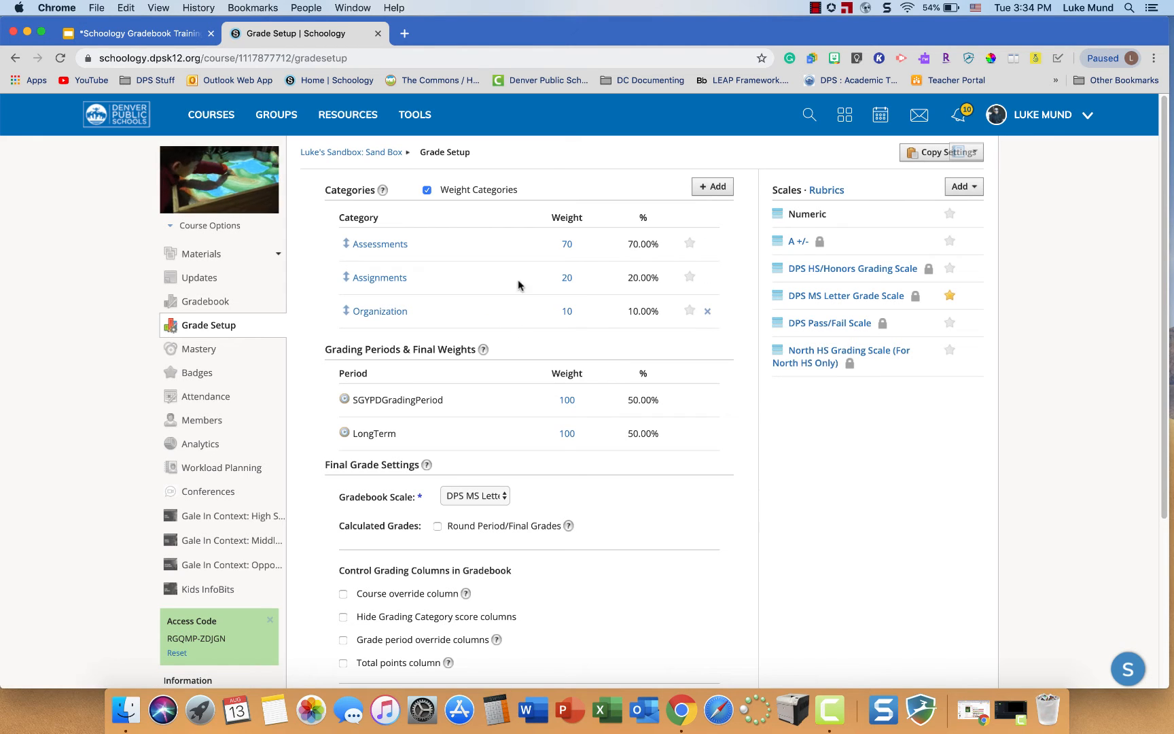
Step: Open the Assessments category's weight for editing
left_click(570, 243)
left_click_drag(571, 244, 543, 248)
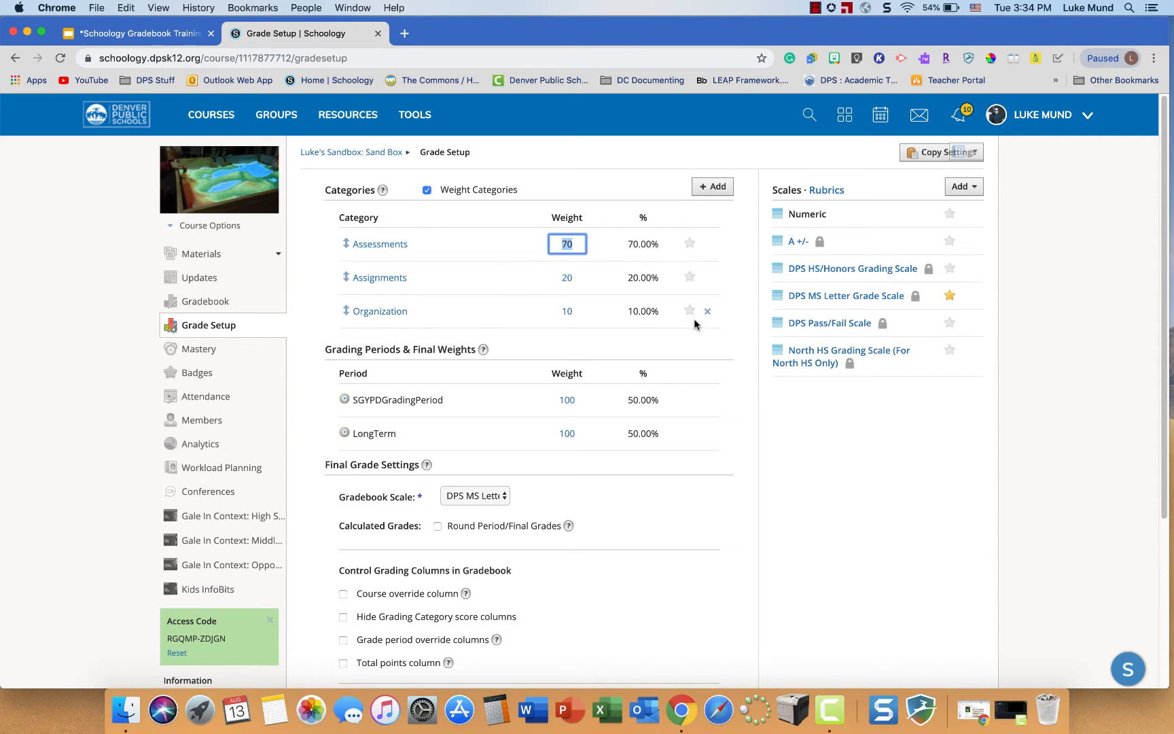
left_click(333, 246)
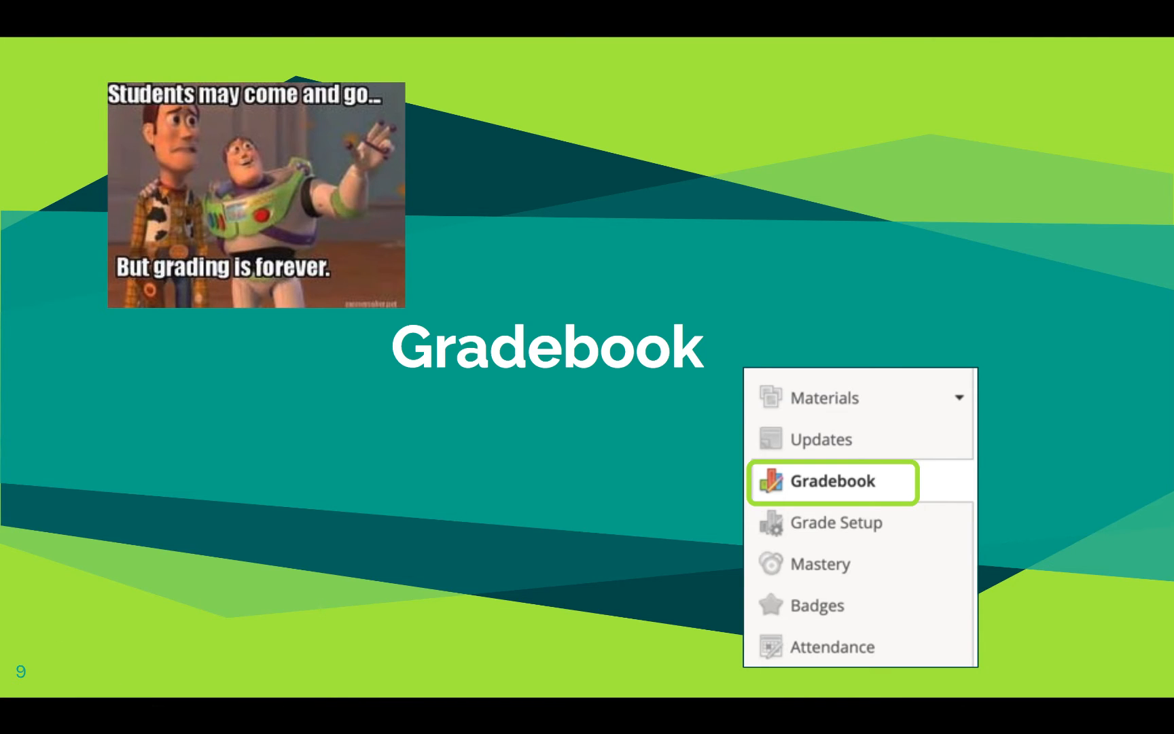
Step: Leave the slideshow, return to the Schoology page and open the Sand Box course's gradebook
key("Escape")
left_click(293, 35)
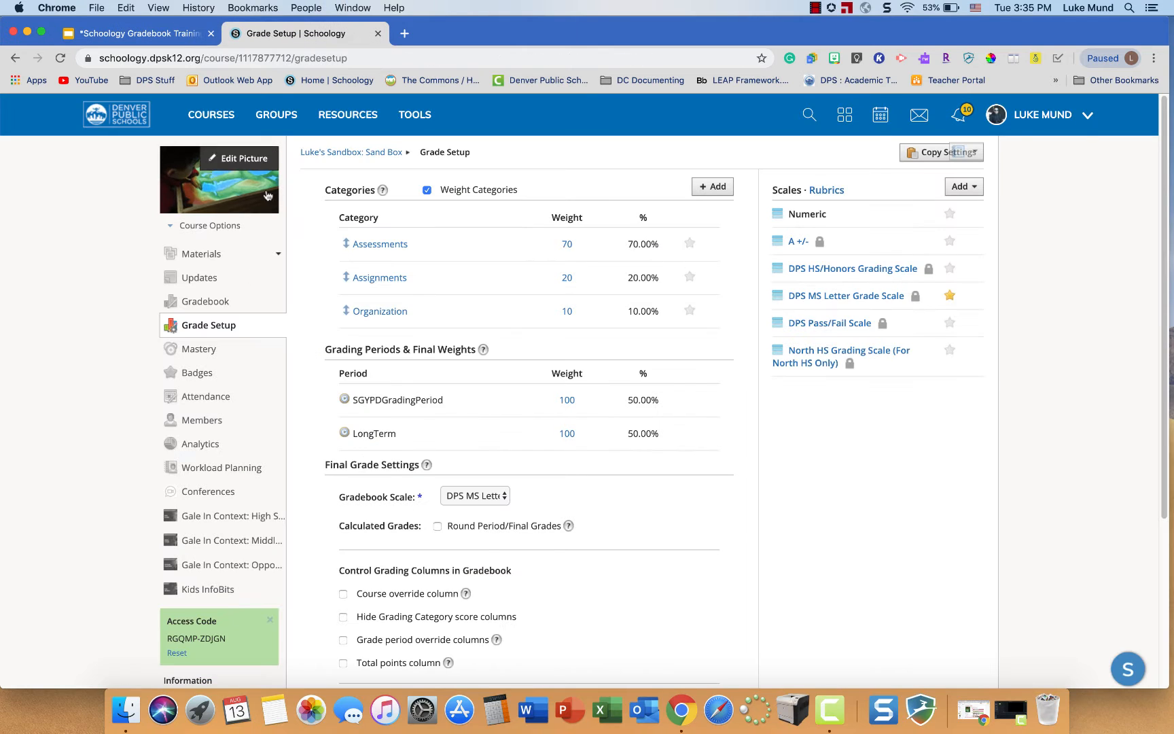
left_click(204, 305)
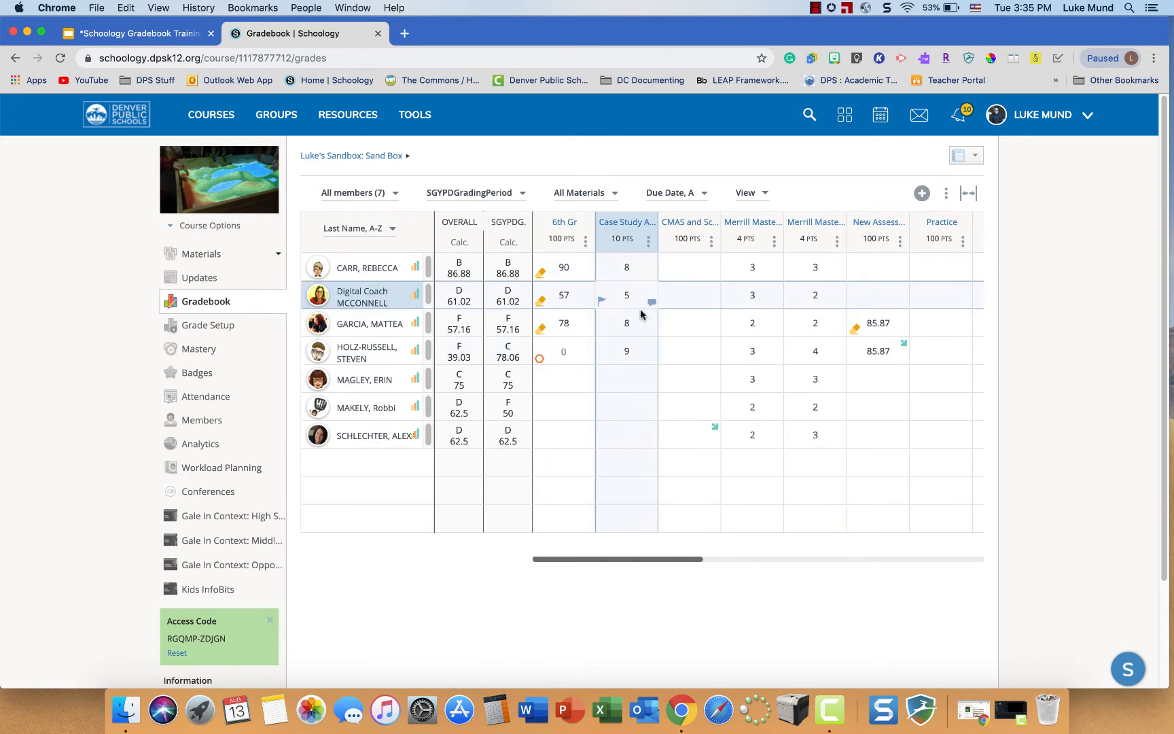
Step: Enter a grade of 60 for the fifth student in the 6th Gr column
left_click(561, 268)
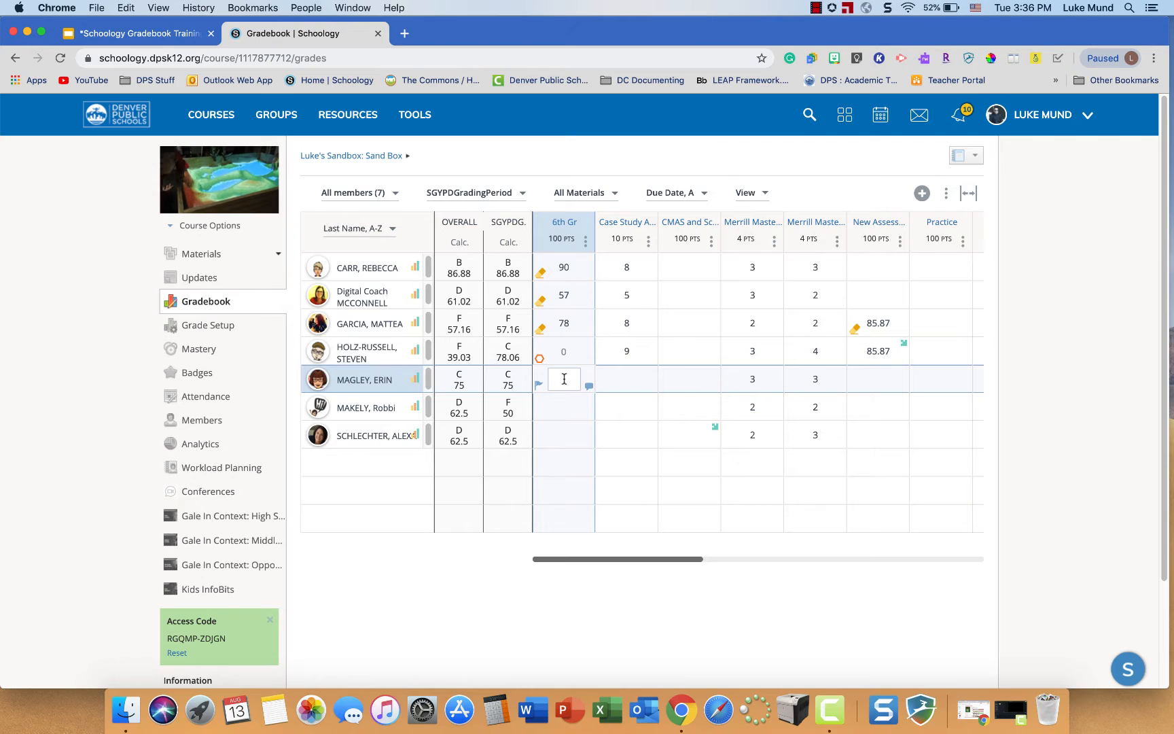
left_click(565, 385)
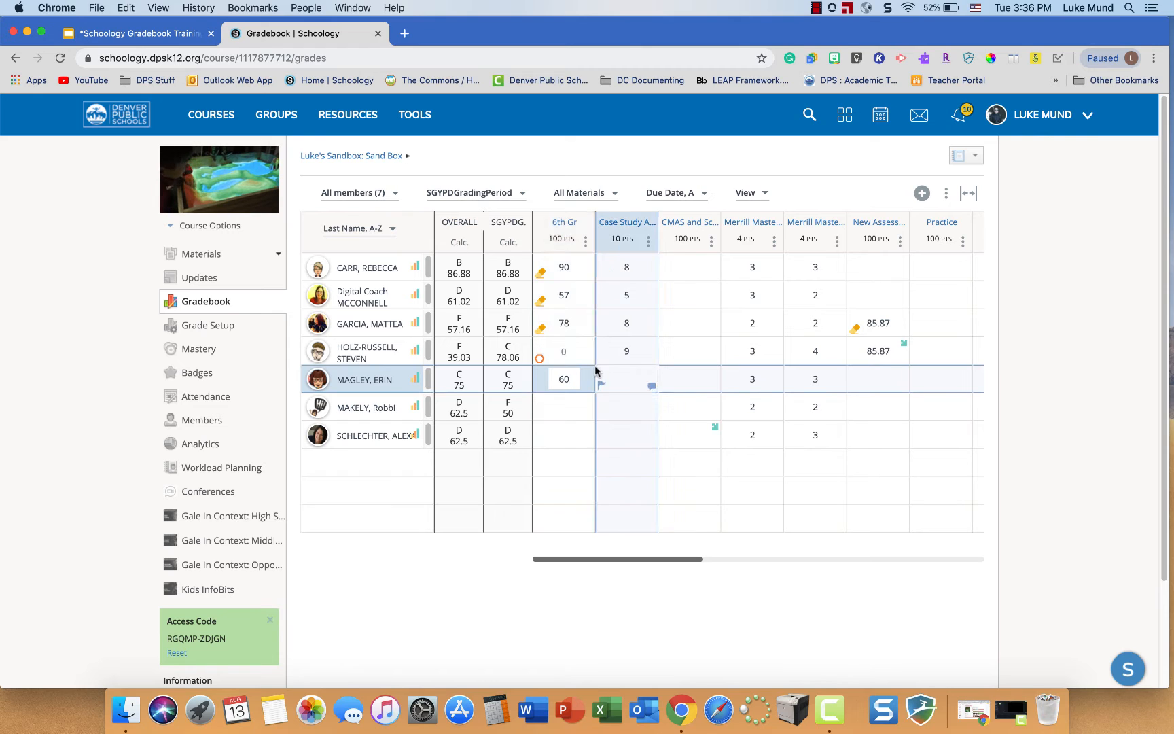
left_click(626, 405)
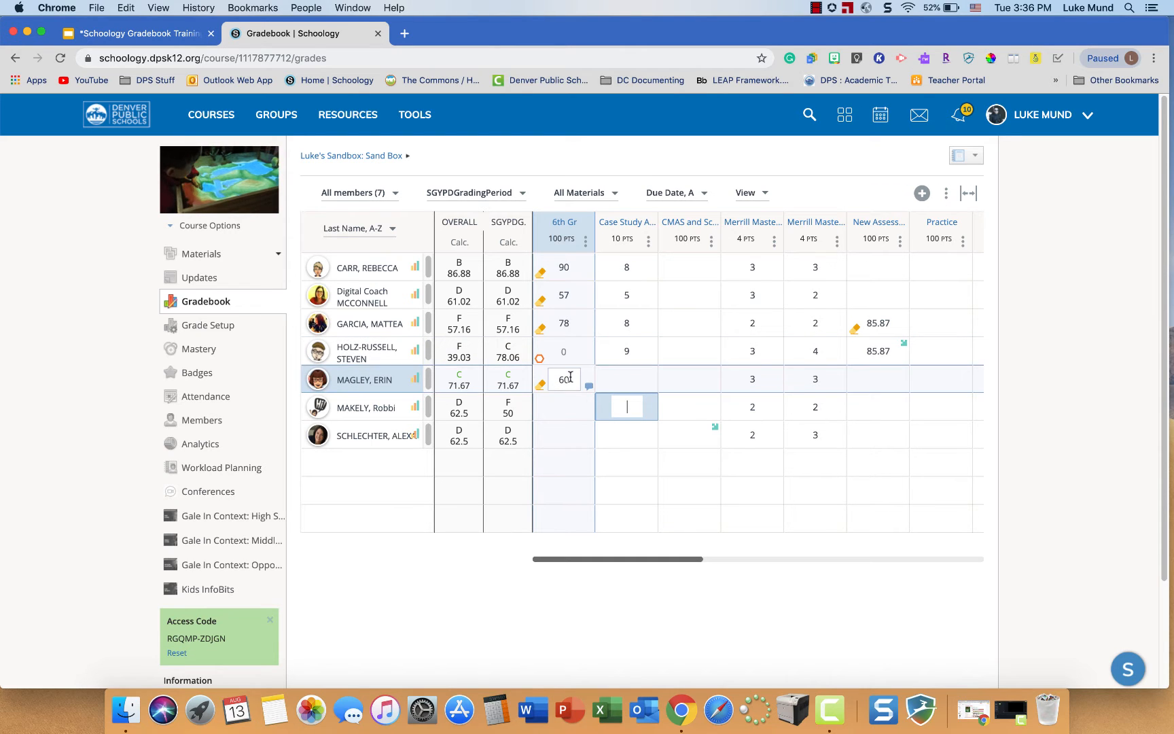
Step: Add the grade comment "Try again, please" to the fifth student's 6th Gr score
left_click(589, 390)
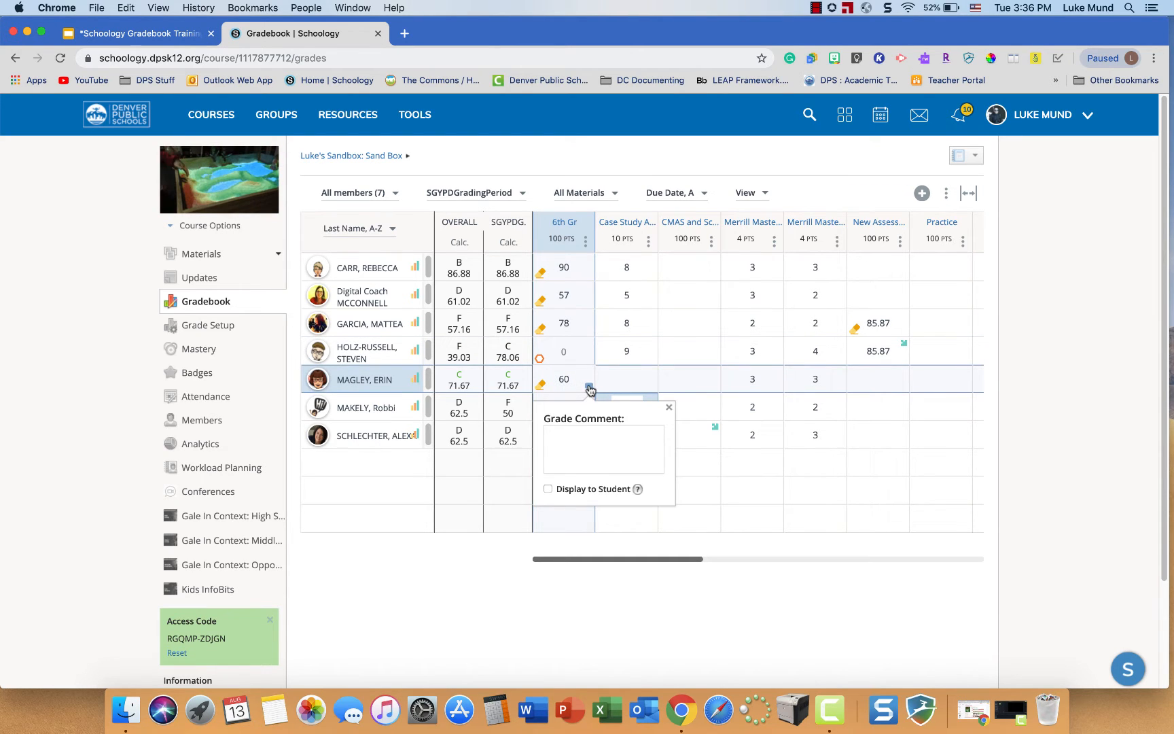
left_click(586, 441)
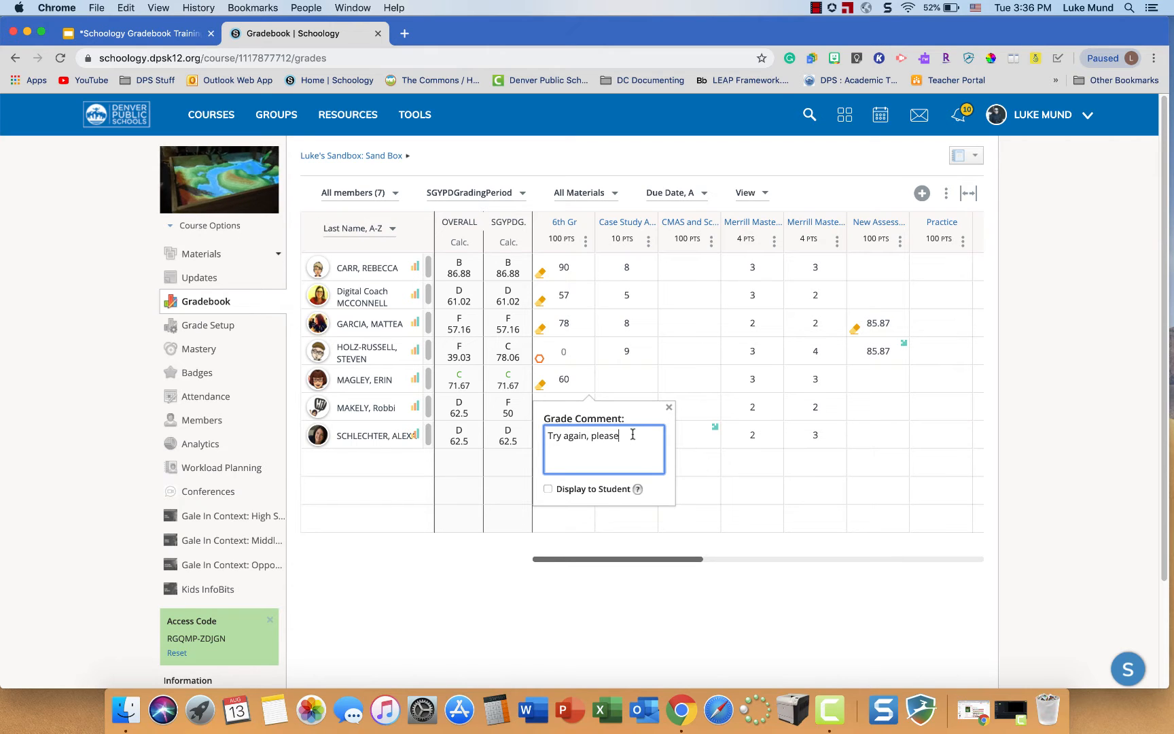
left_click(699, 501)
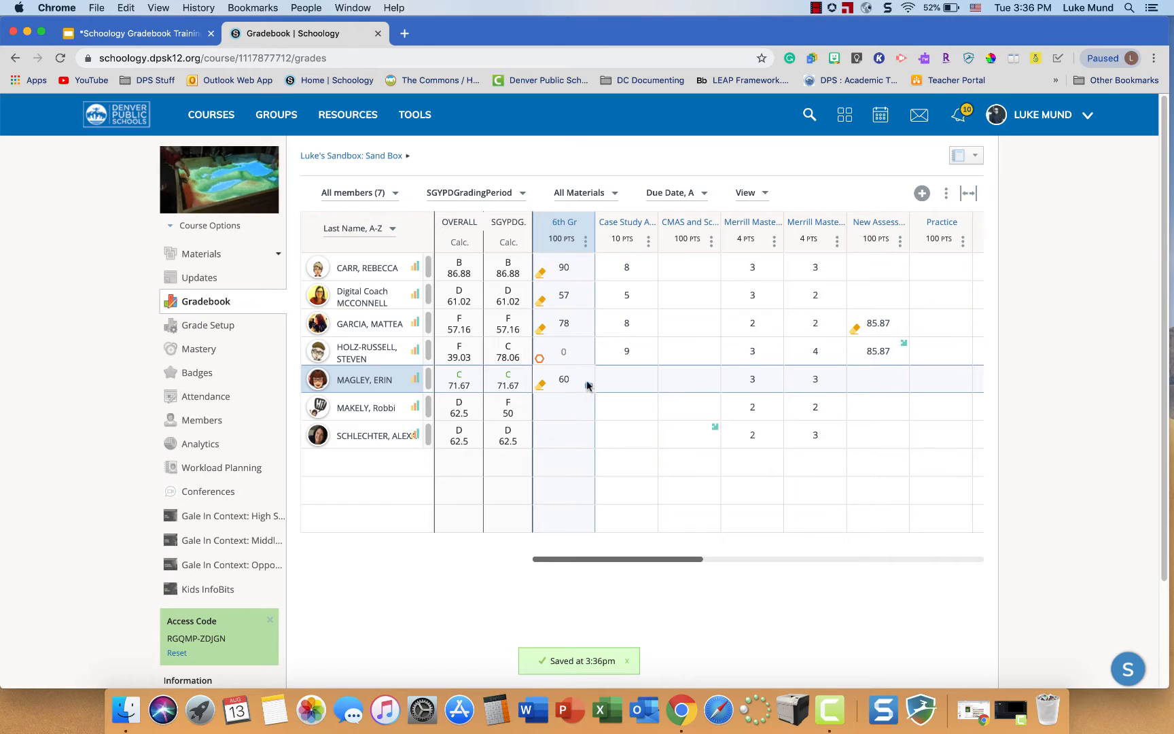
left_click(558, 376)
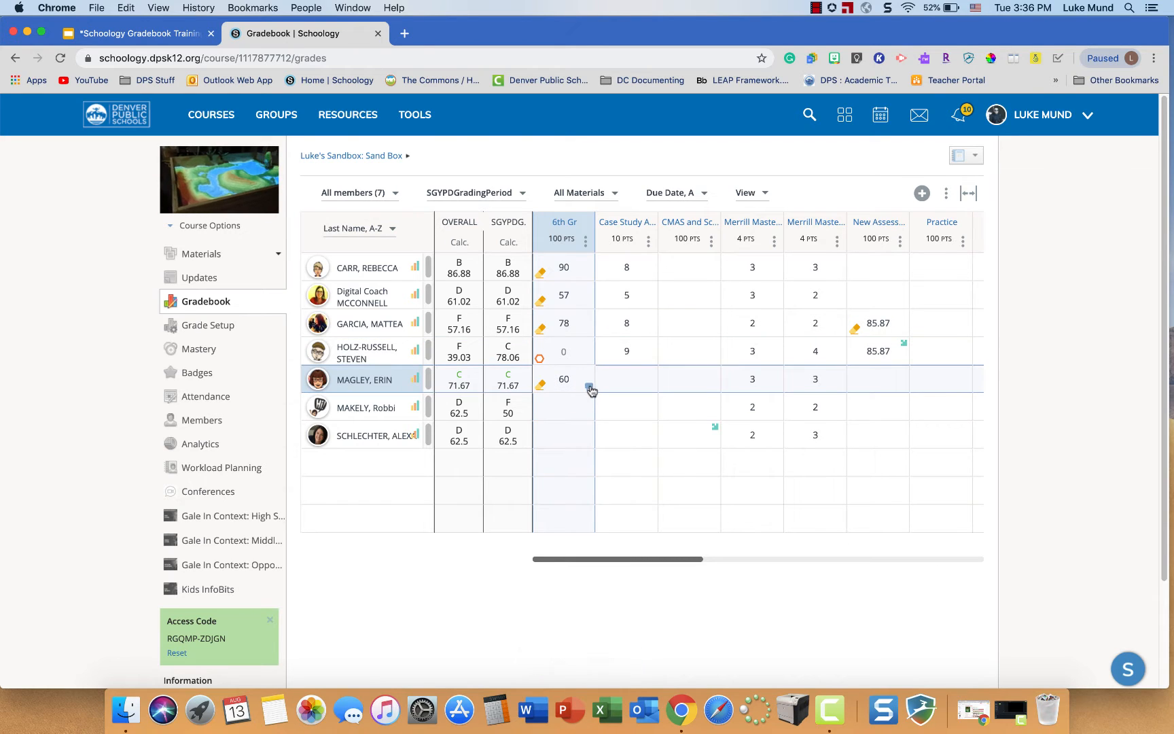
left_click(554, 382)
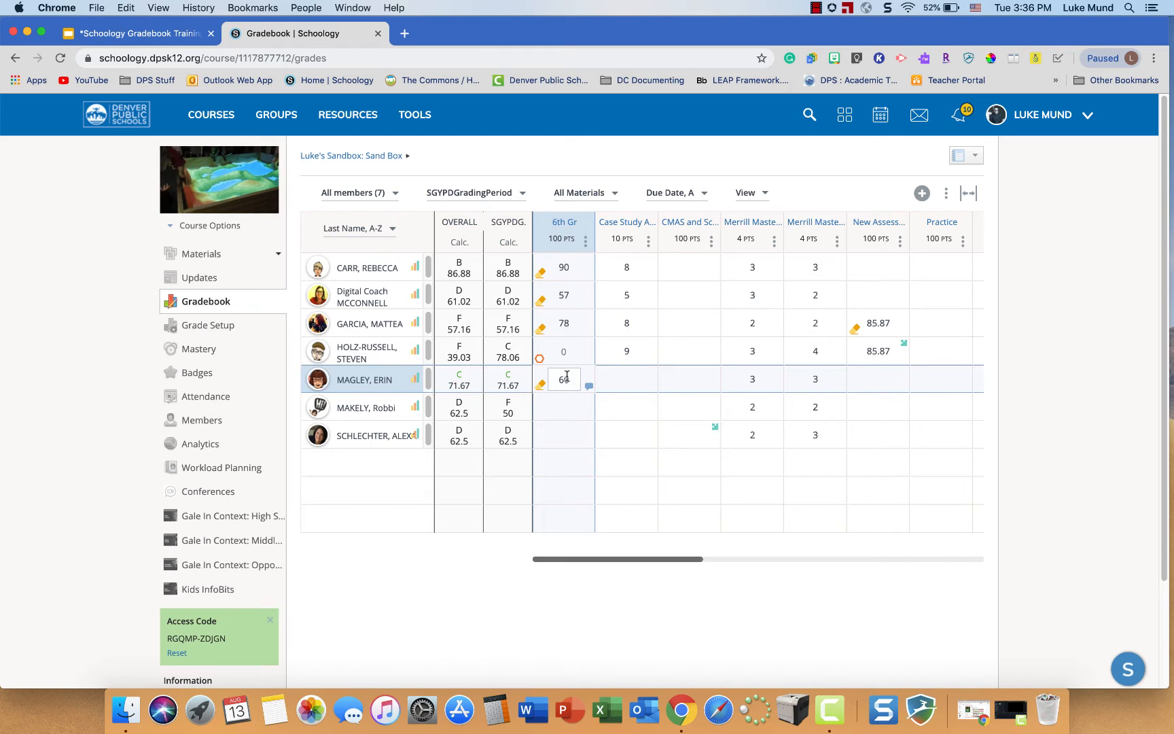
Step: Mark the 6th Gr grade as Missing for the sixth student and as Incomplete for the seventh student
left_click(562, 406)
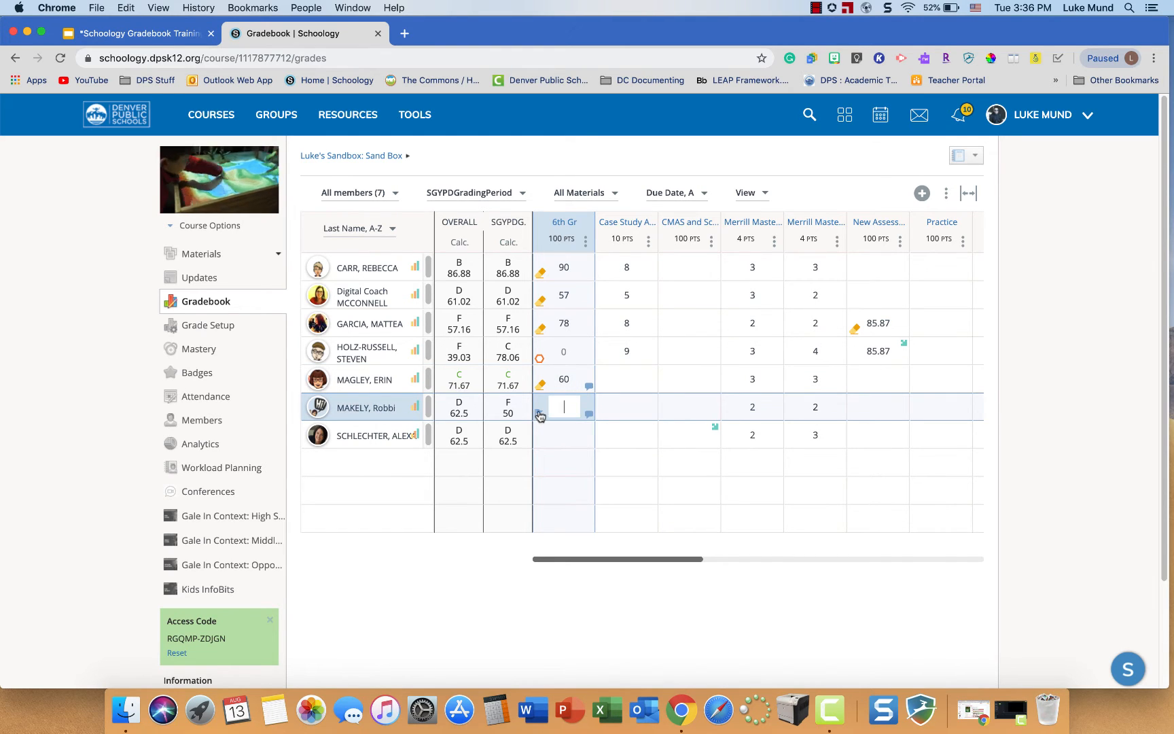
left_click(540, 415)
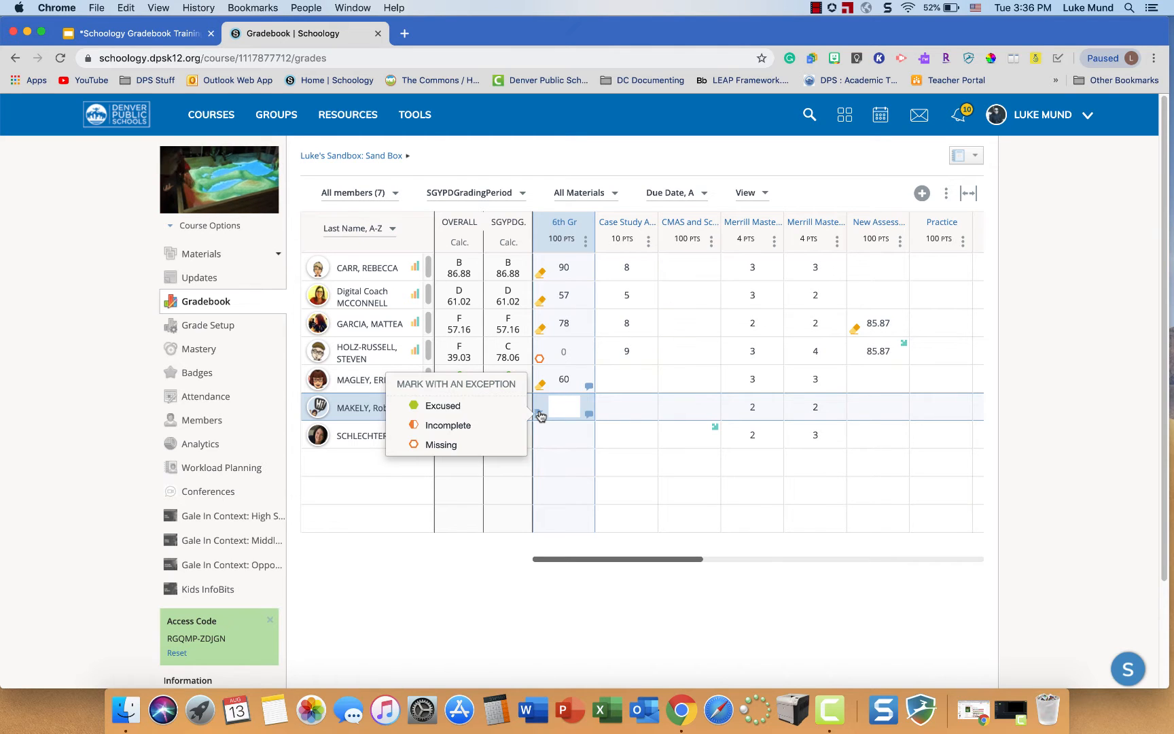
left_click(442, 445)
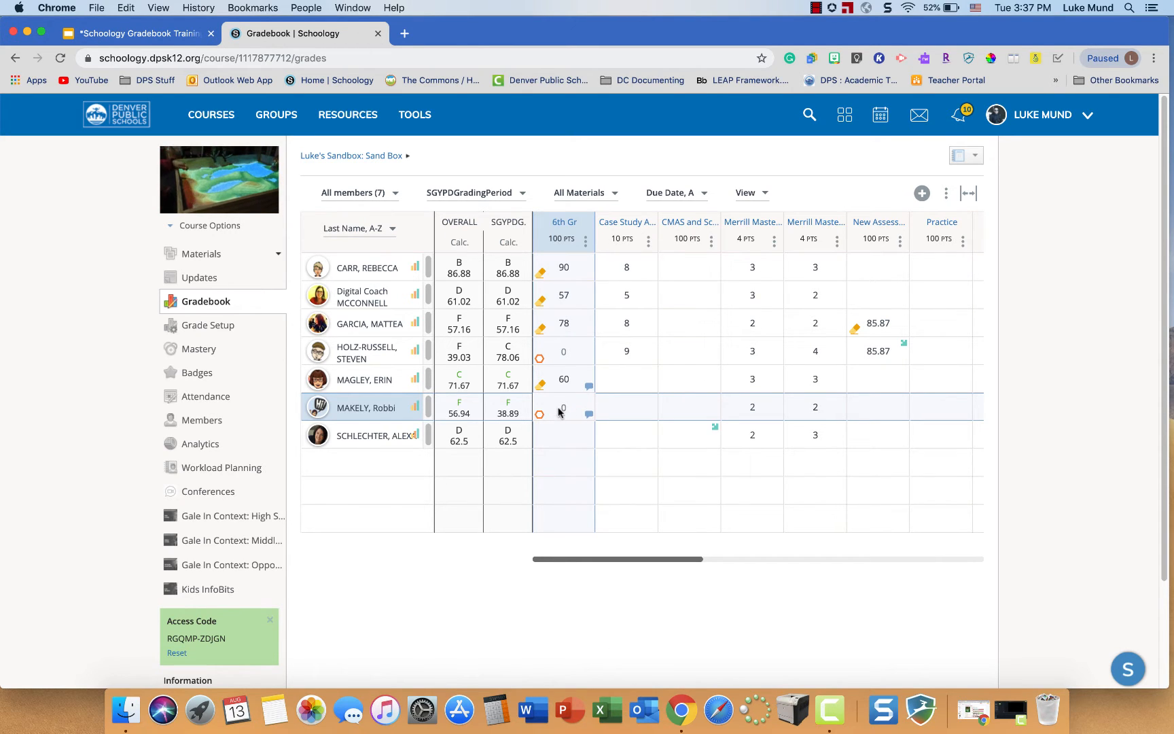
left_click(540, 441)
left_click(480, 453)
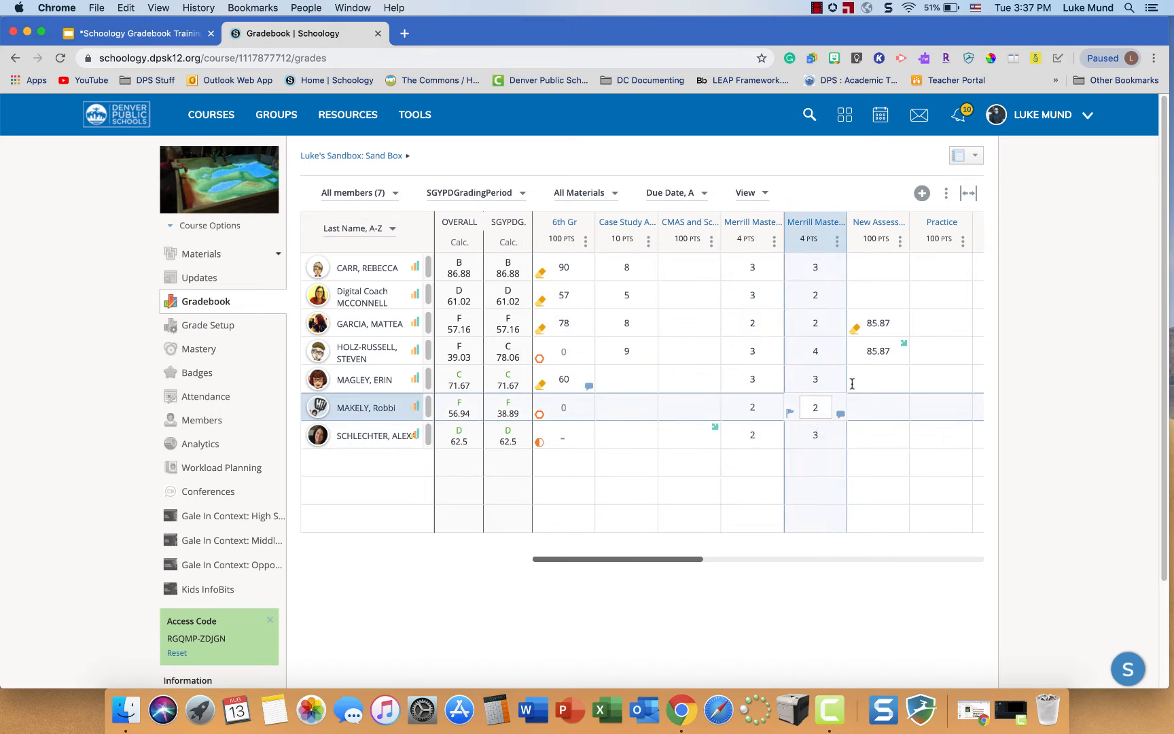
left_click(921, 195)
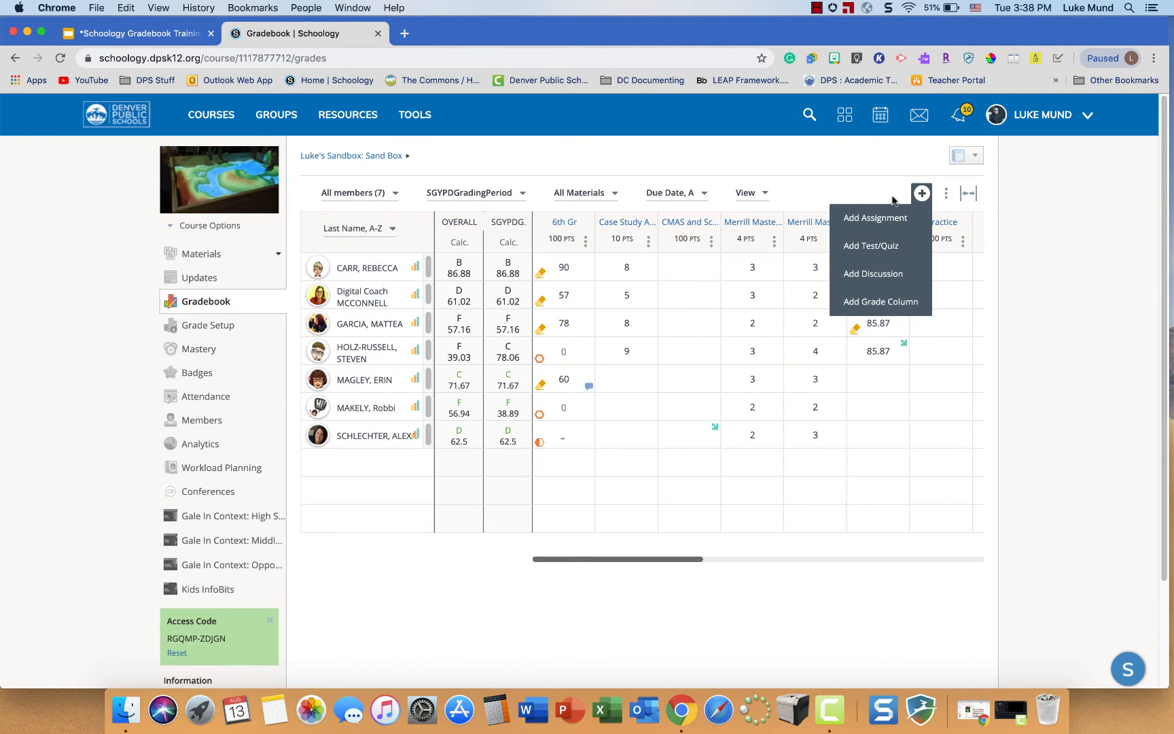
left_click(922, 194)
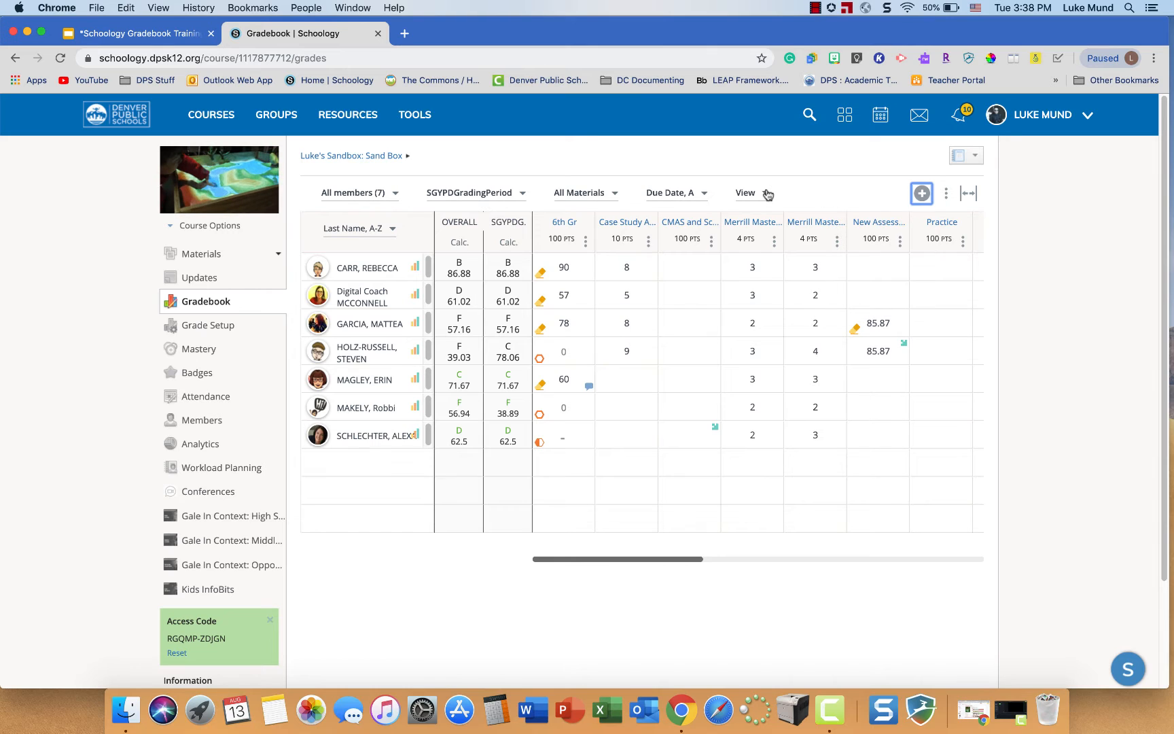
Step: Review the gradebook's additional options for bulk editing, printing reports, exporting and importing
left_click(946, 194)
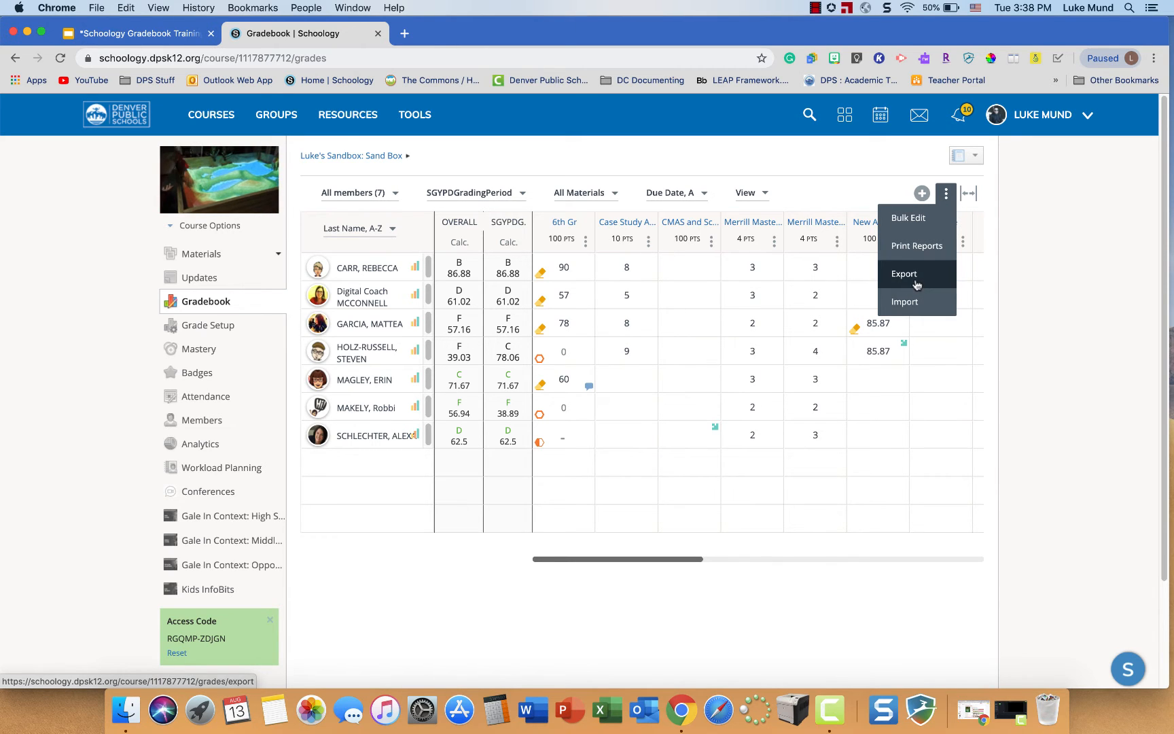
left_click(851, 202)
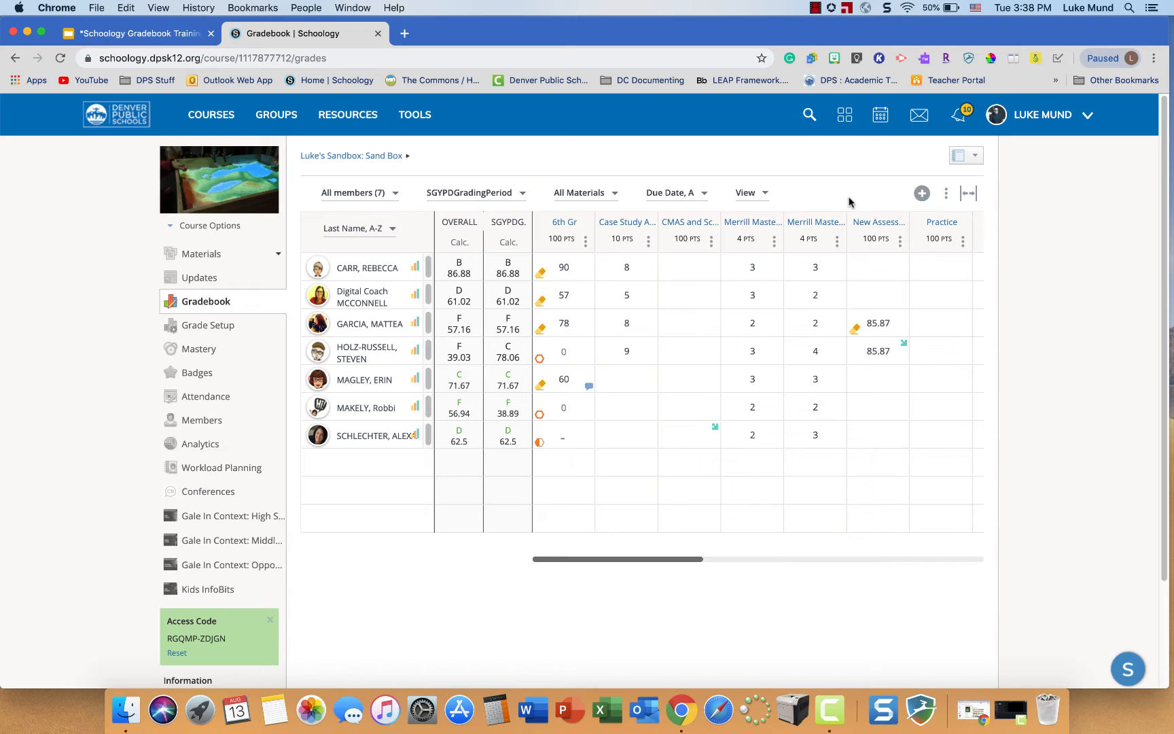
Step: Highlight the gradebook cells marked 'Missing' and those under 'Needs Grading'
left_click(755, 201)
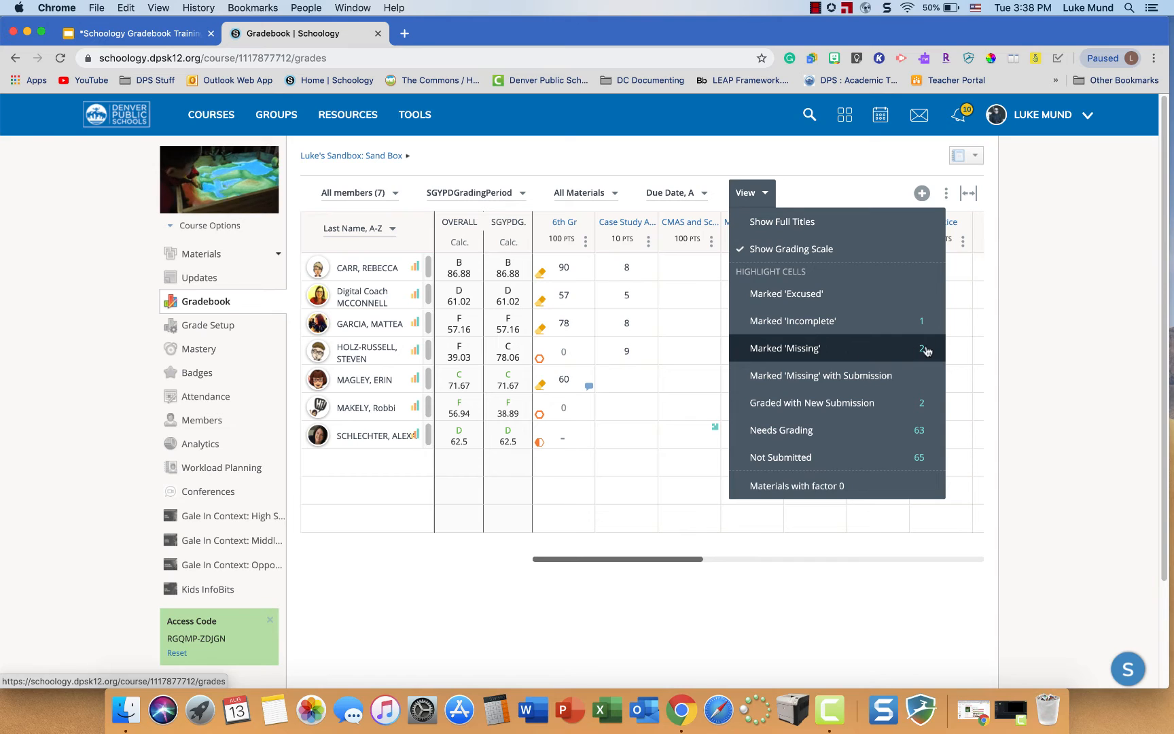
left_click(899, 350)
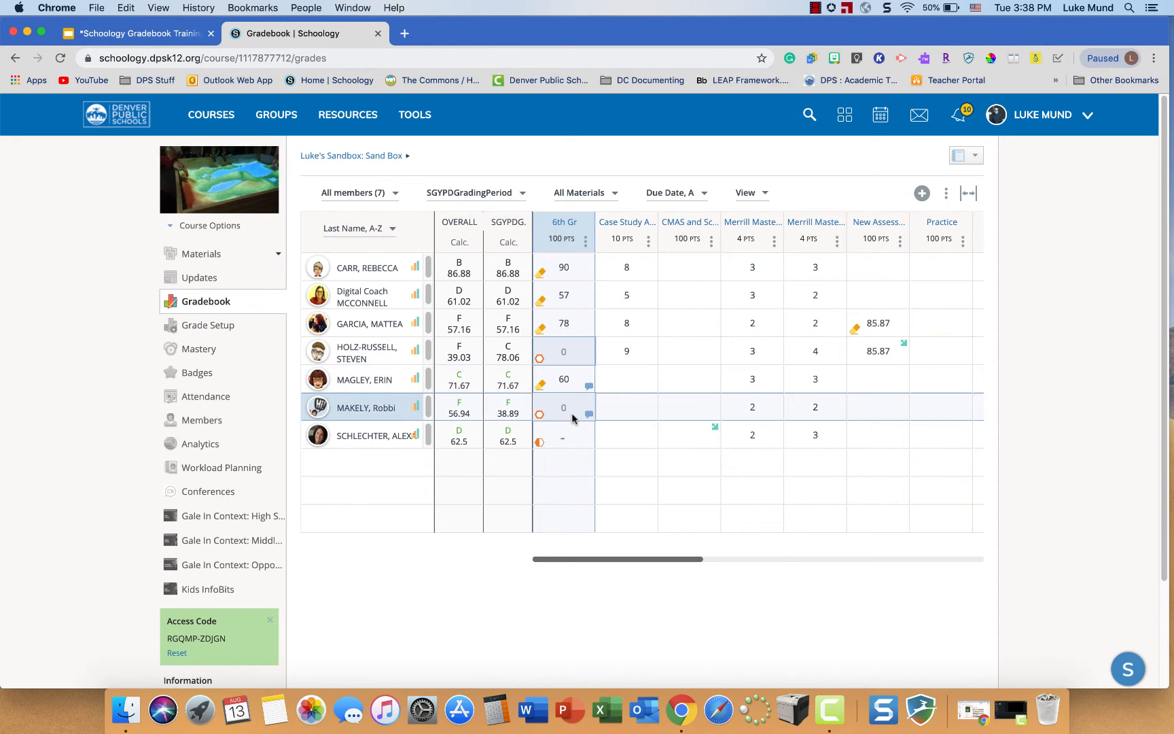
left_click(756, 196)
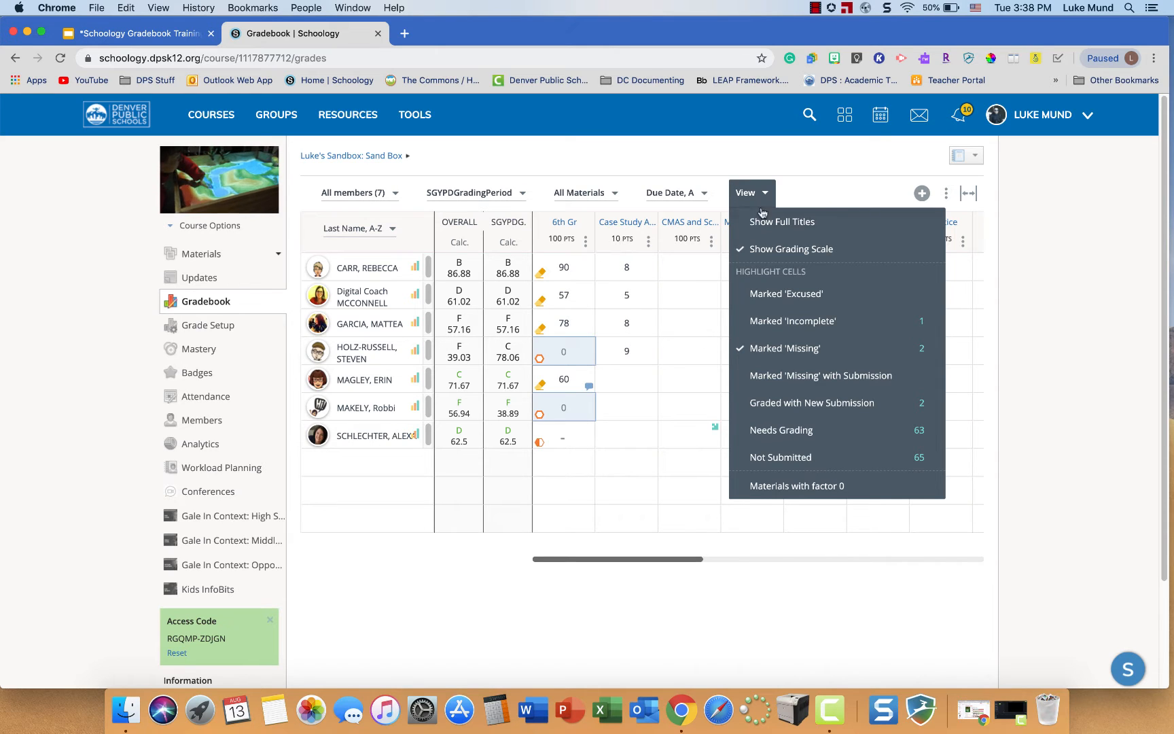
left_click(811, 430)
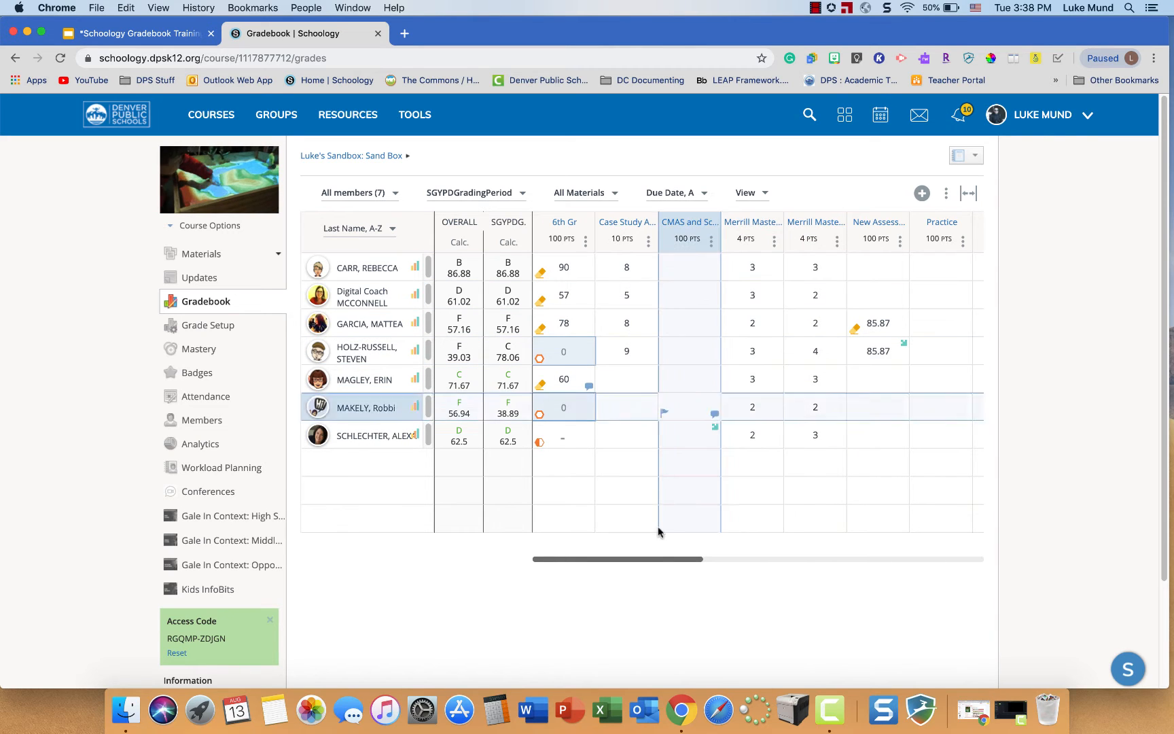
left_click_drag(655, 560, 537, 558)
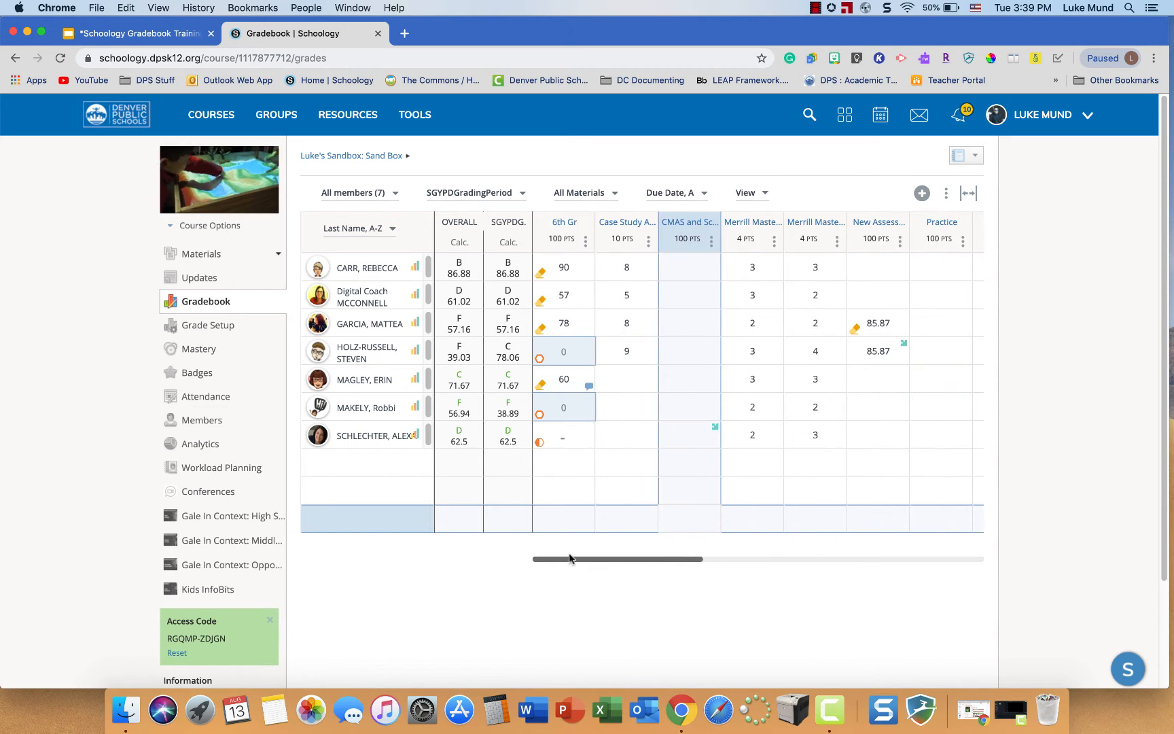
Step: Highlight the cells 'Graded with New Submission' and turn off the 'Missing' and 'Needs Grading' highlights
left_click(750, 193)
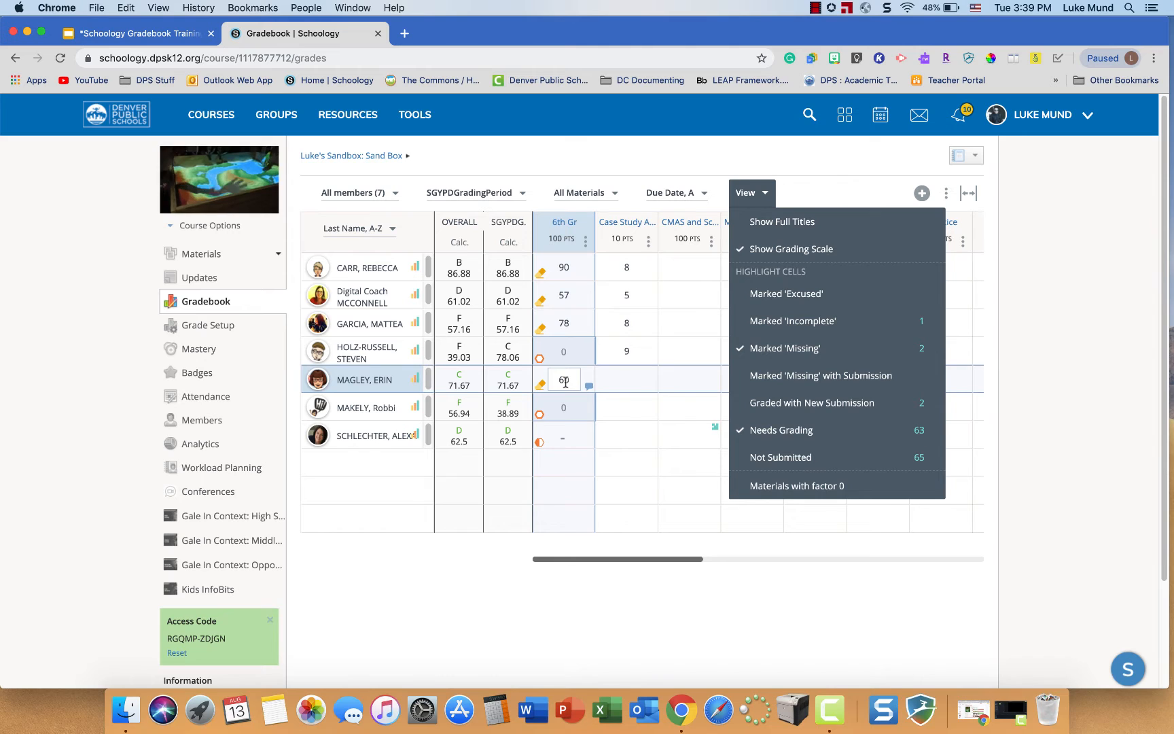
left_click(807, 405)
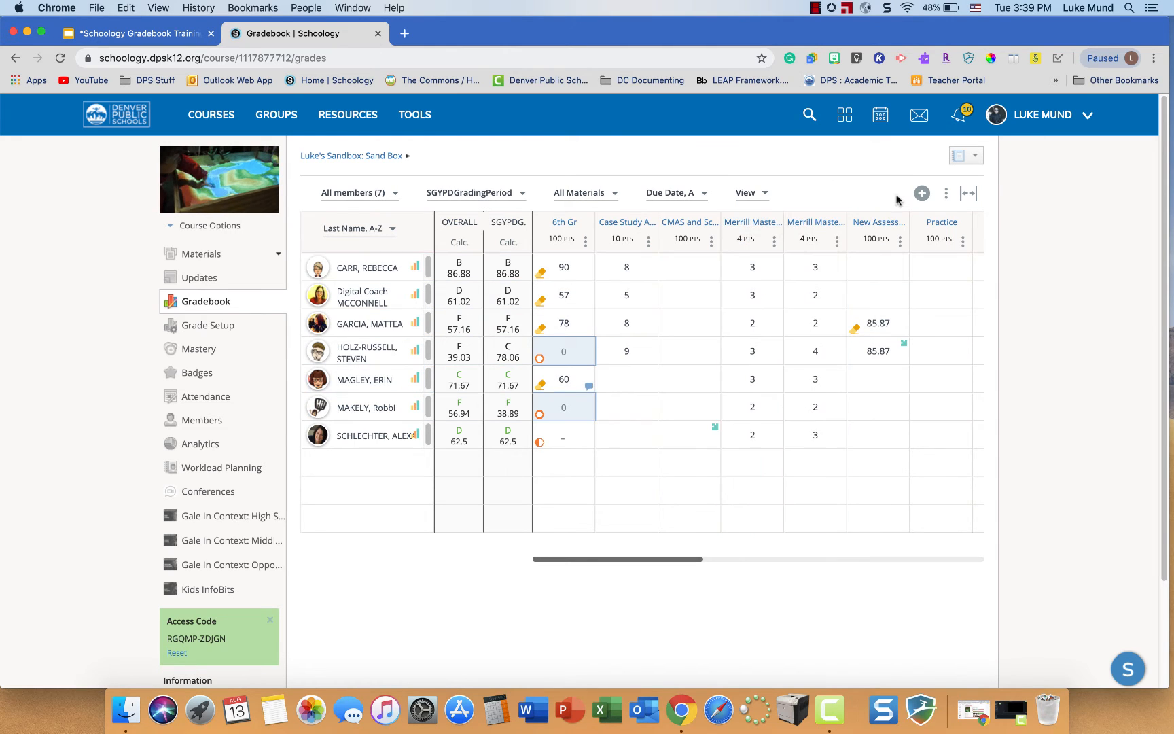
left_click(751, 193)
left_click(785, 348)
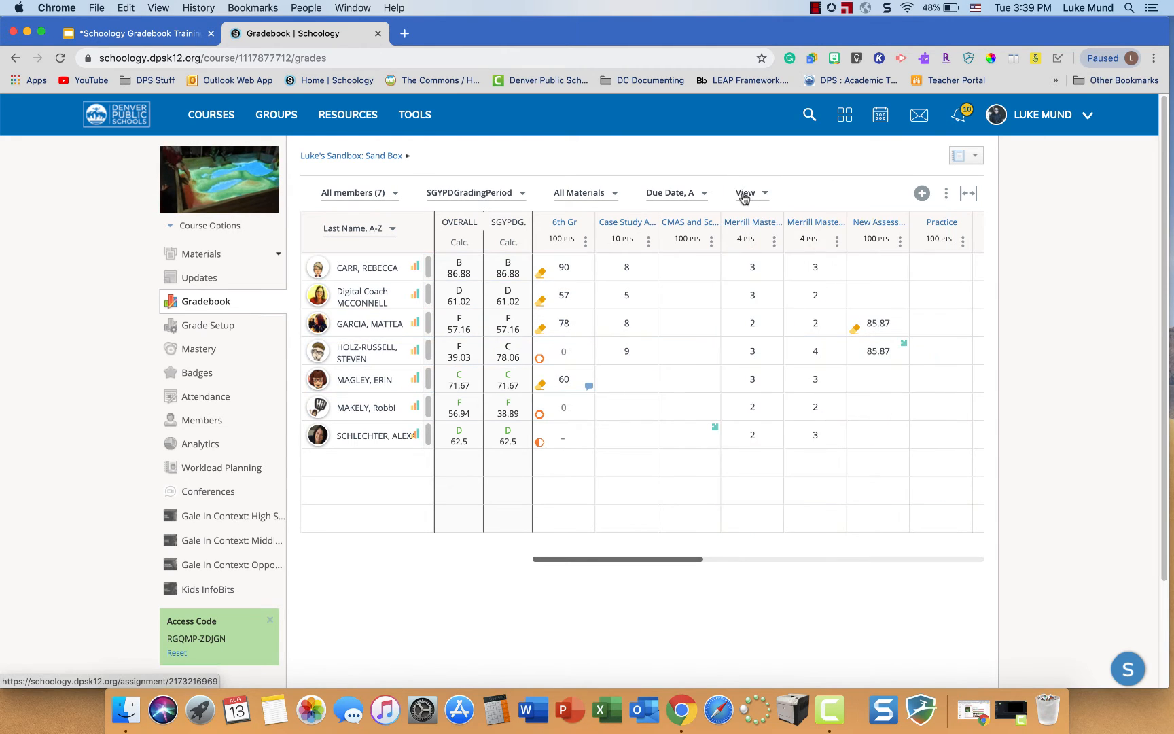
left_click(745, 193)
left_click(757, 430)
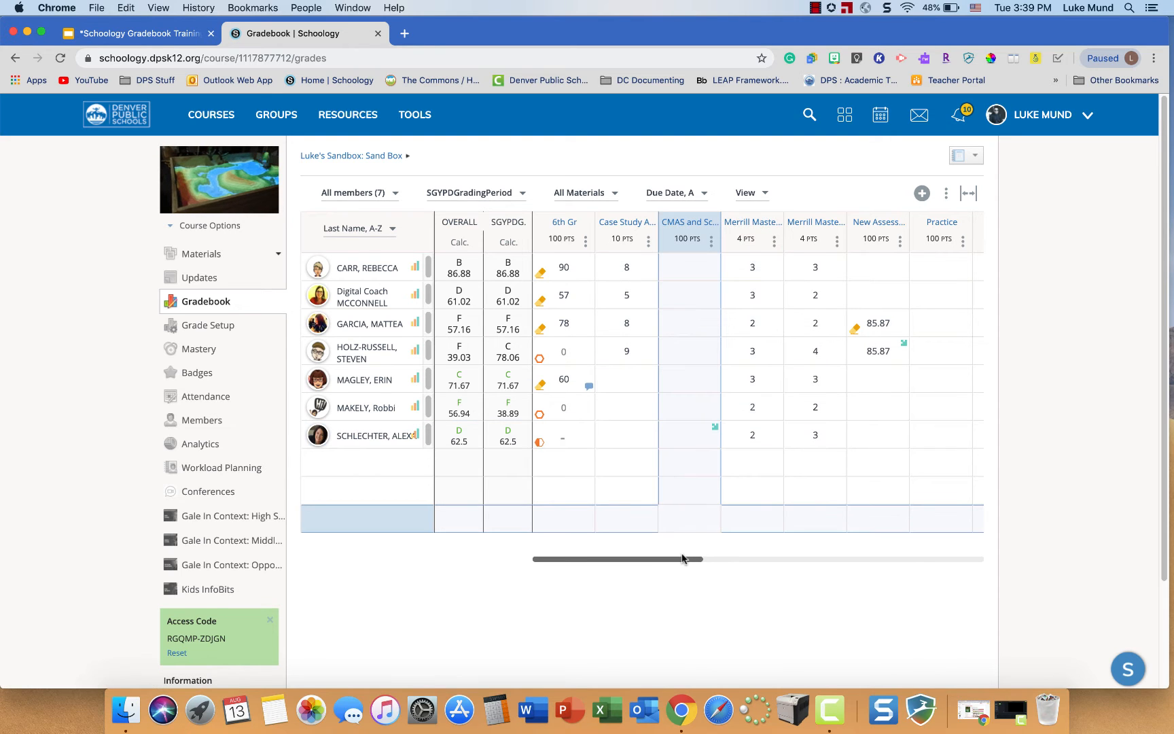
Step: View the first student's completed quiz results for Sci Do-Now Mixtures from the gradebook, and return to the gradebook
left_click_drag(686, 559, 909, 560)
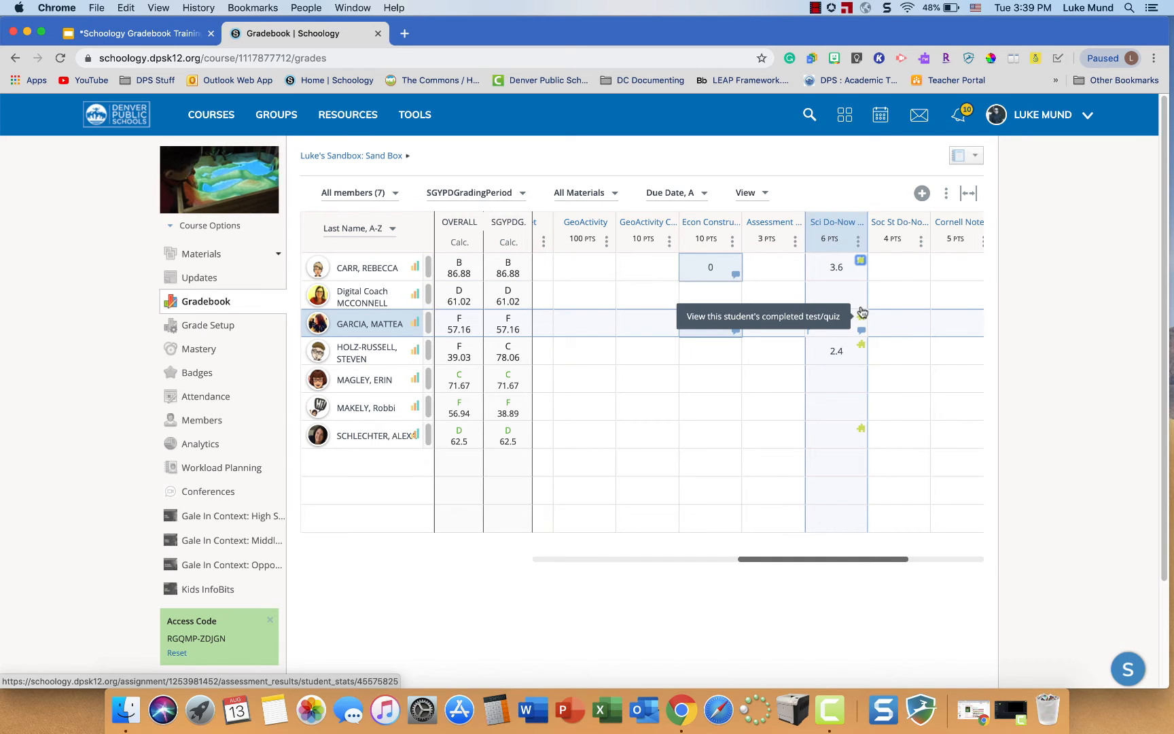
left_click(861, 260)
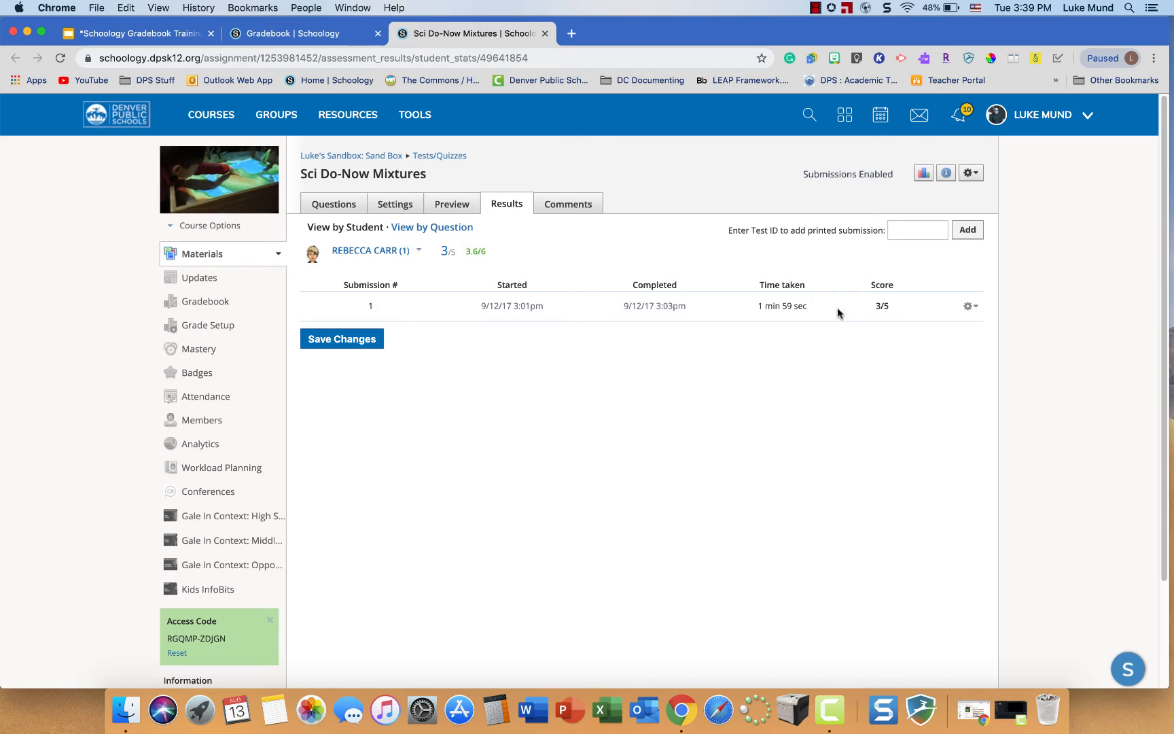
left_click(544, 35)
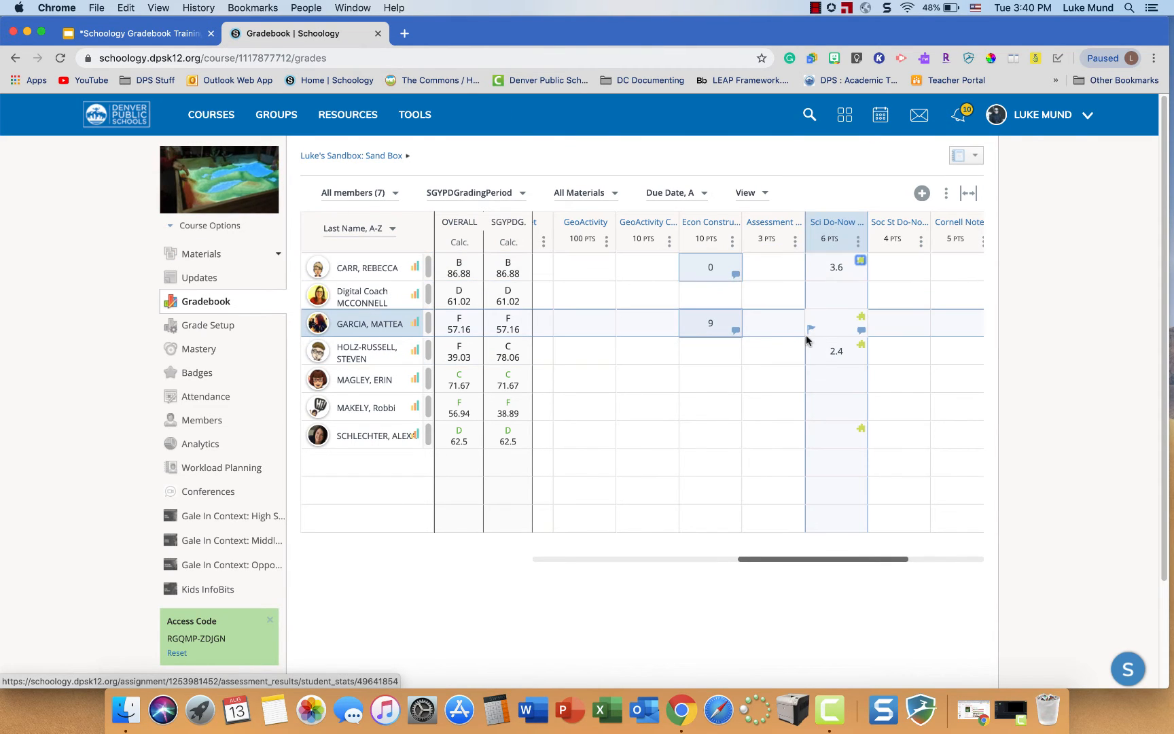
left_click_drag(841, 560, 605, 559)
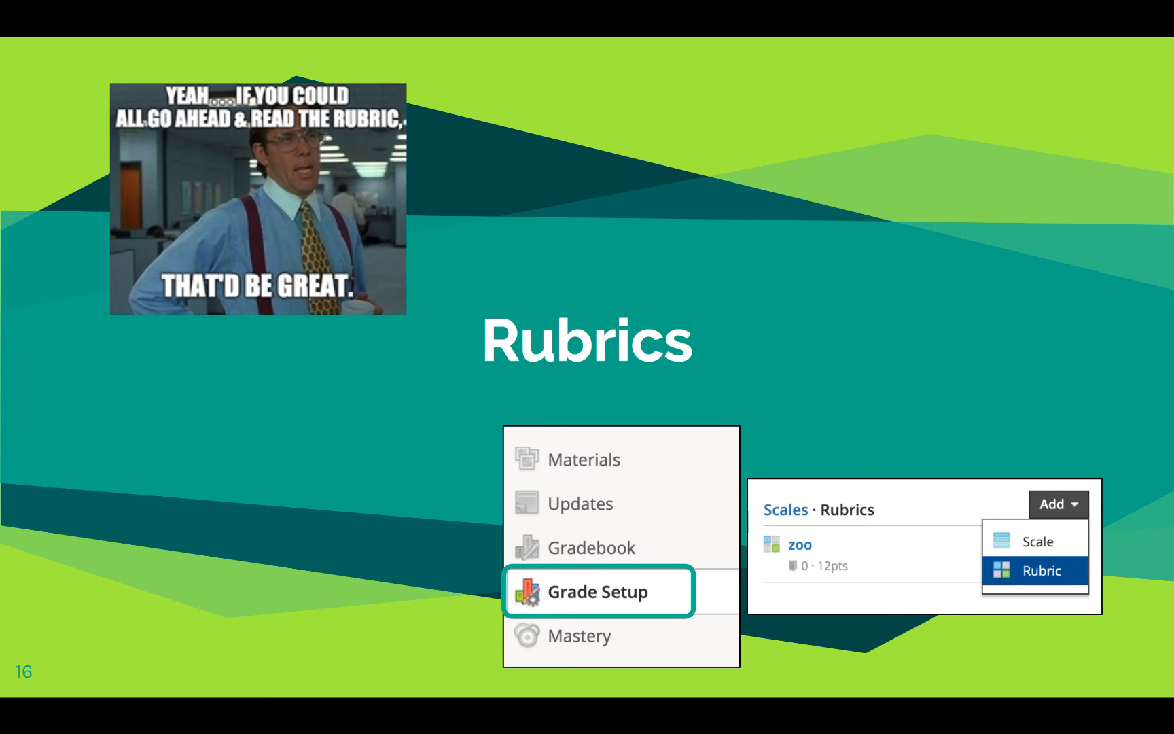
Step: Leave the slideshow, return to the Sand Box course in Schoology and show the rubrics list in Grade Setup
key("Escape")
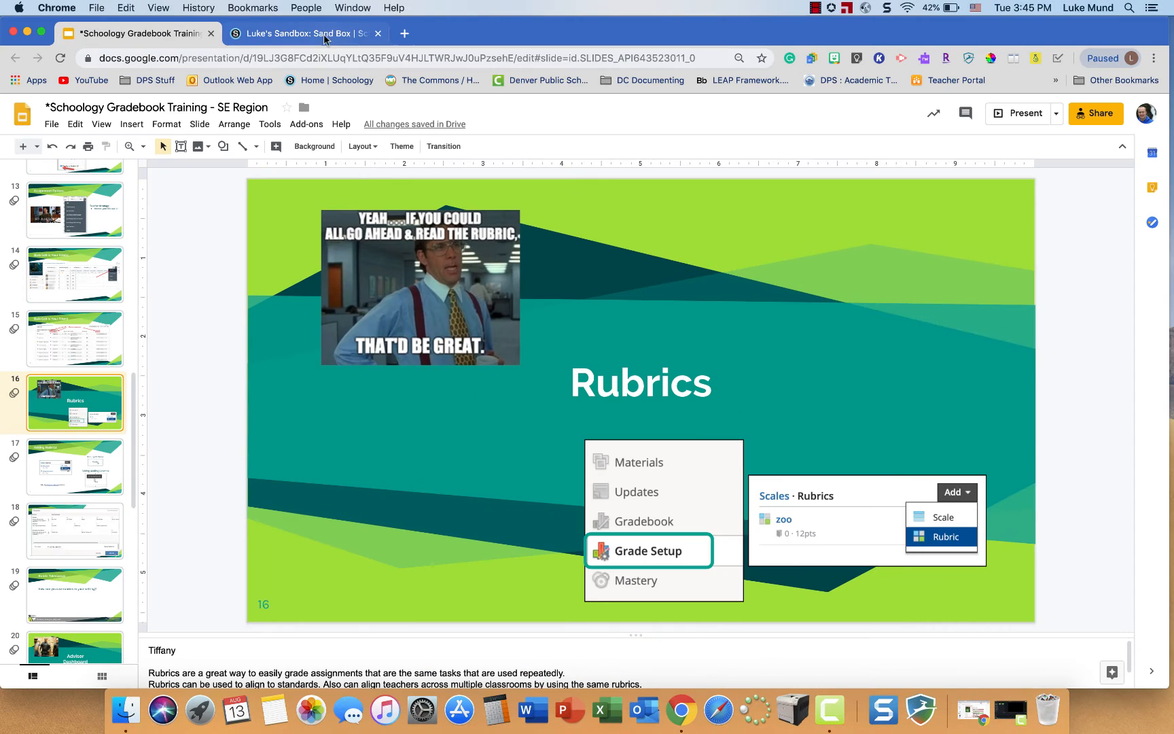
left_click(324, 30)
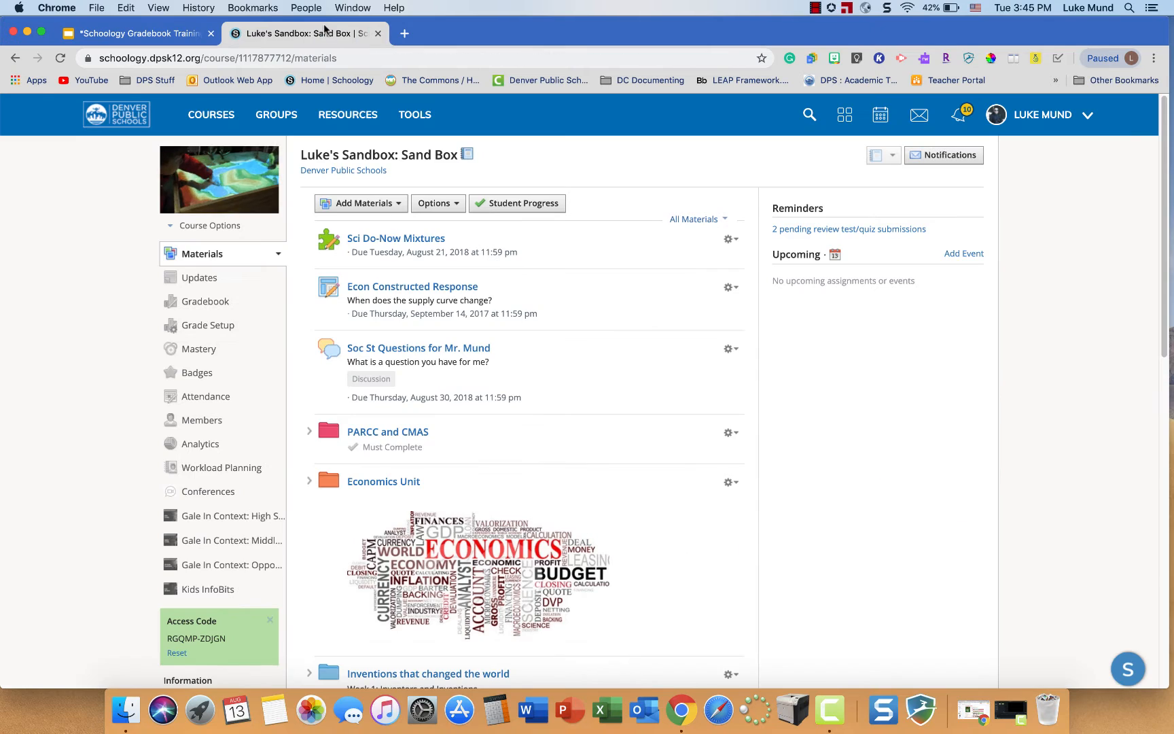
left_click(205, 326)
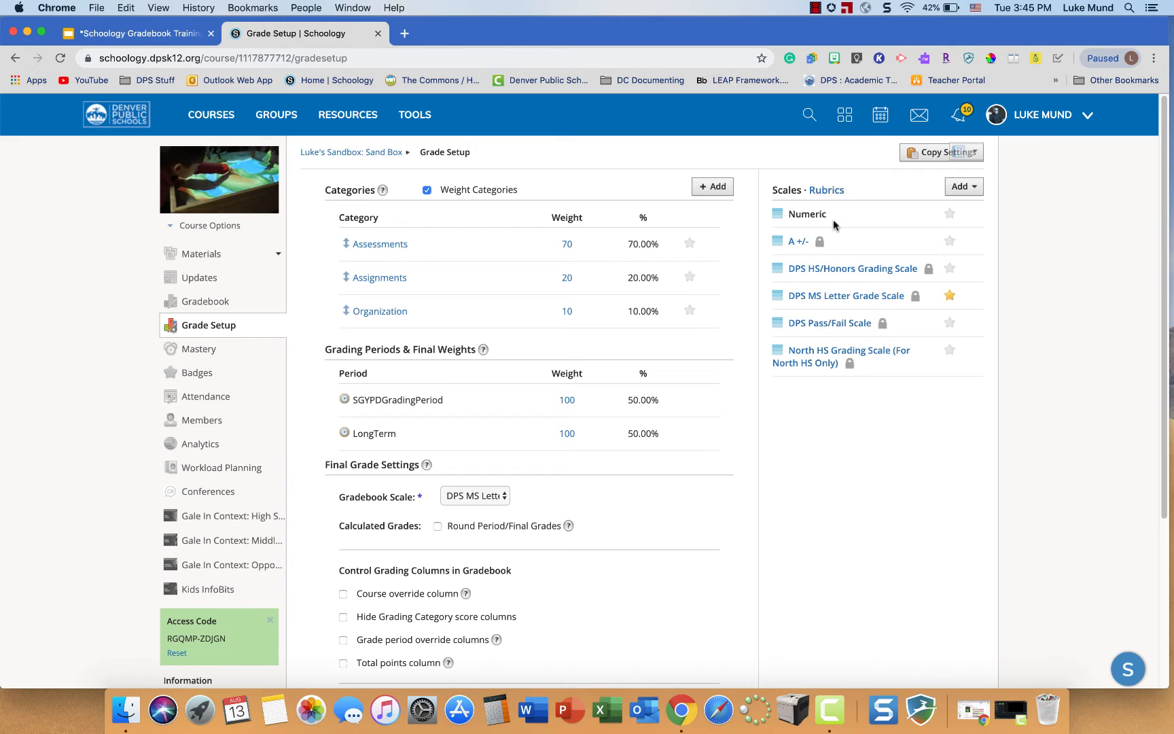
left_click(831, 192)
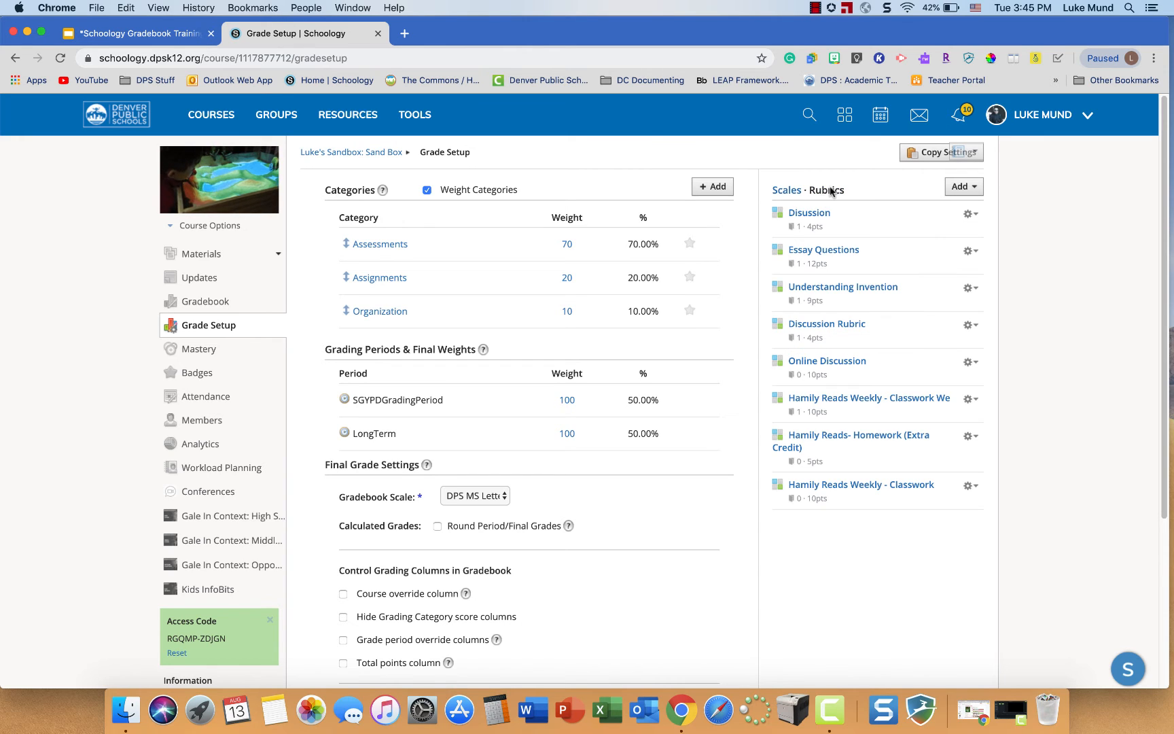
Step: Start a new rubric in Grade Setup and title it "Constructed Response"
left_click(962, 187)
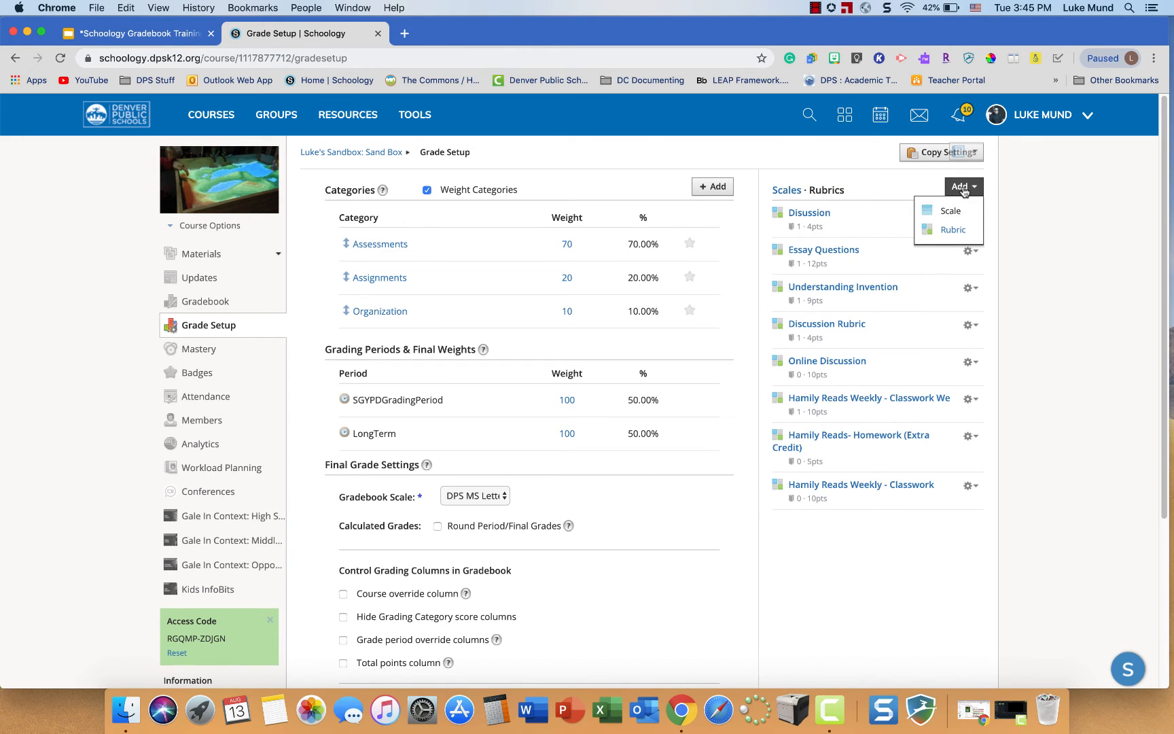
left_click(951, 231)
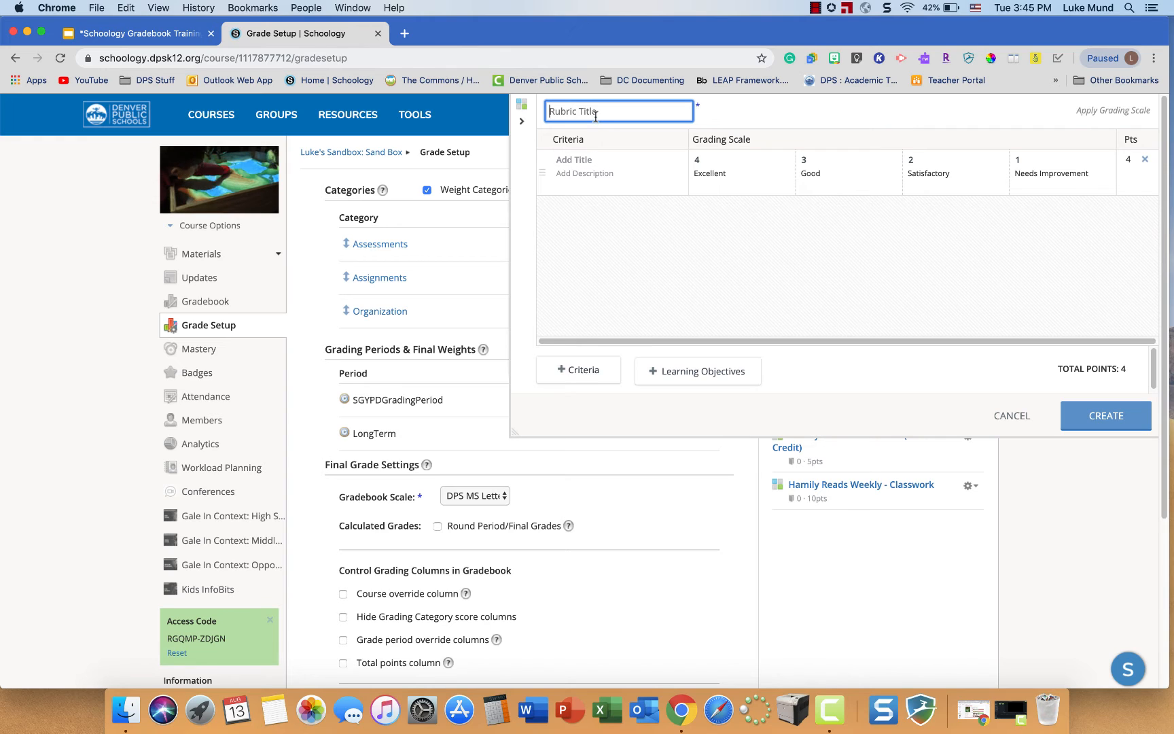
type("C")
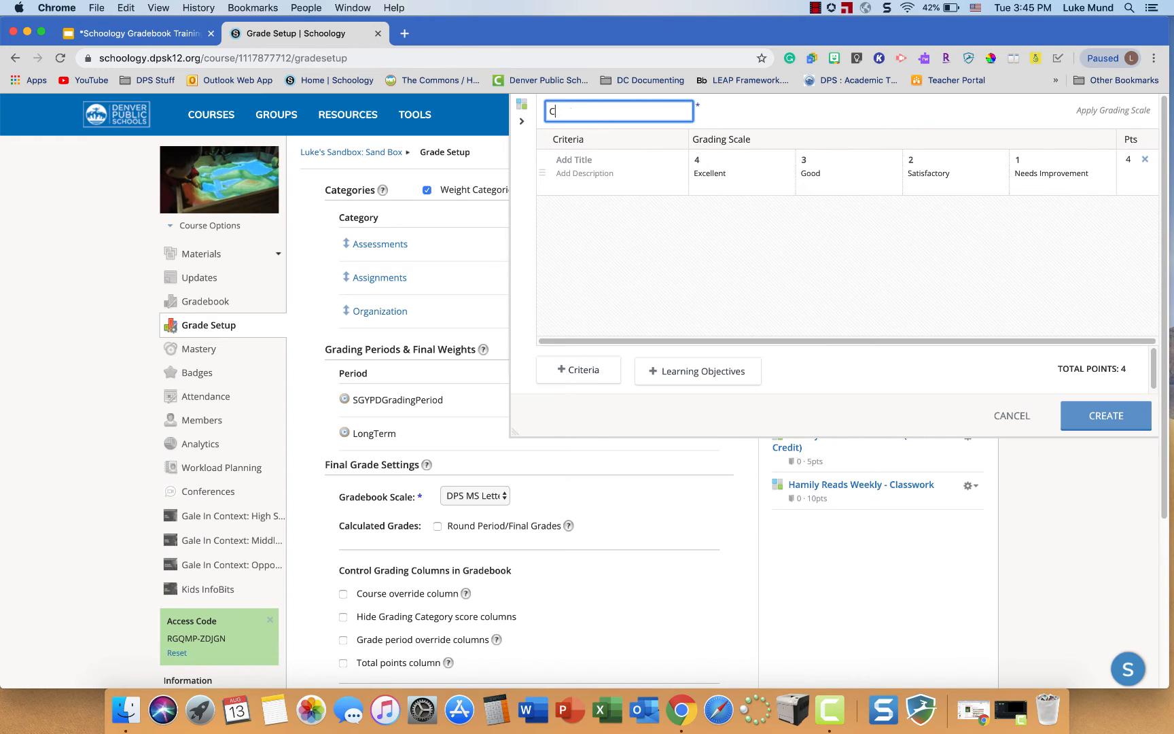
type("onstructed")
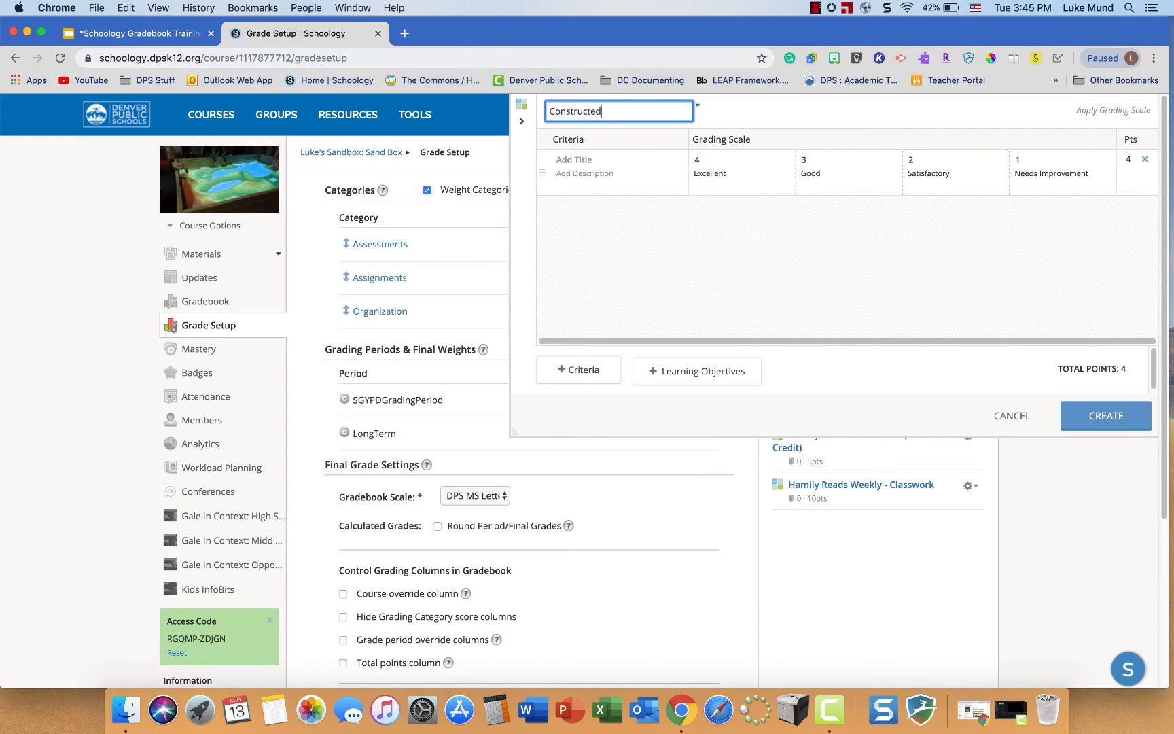
type(" Respo")
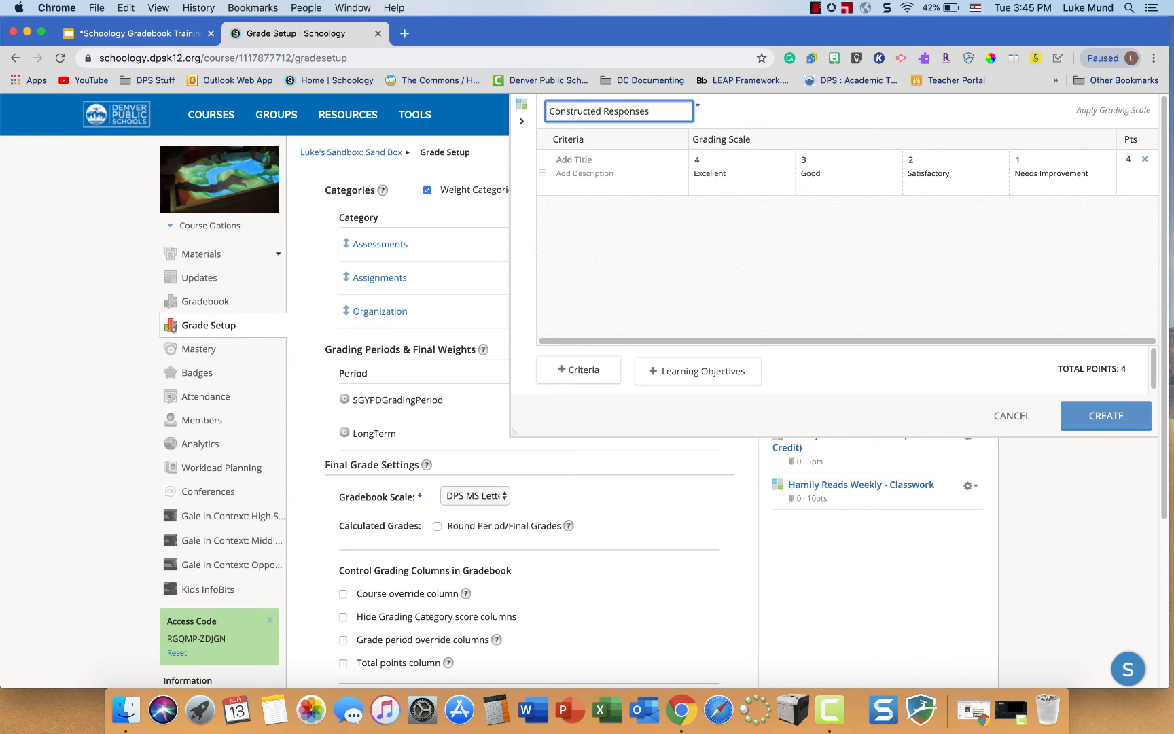
type("nses")
key("BackSpace")
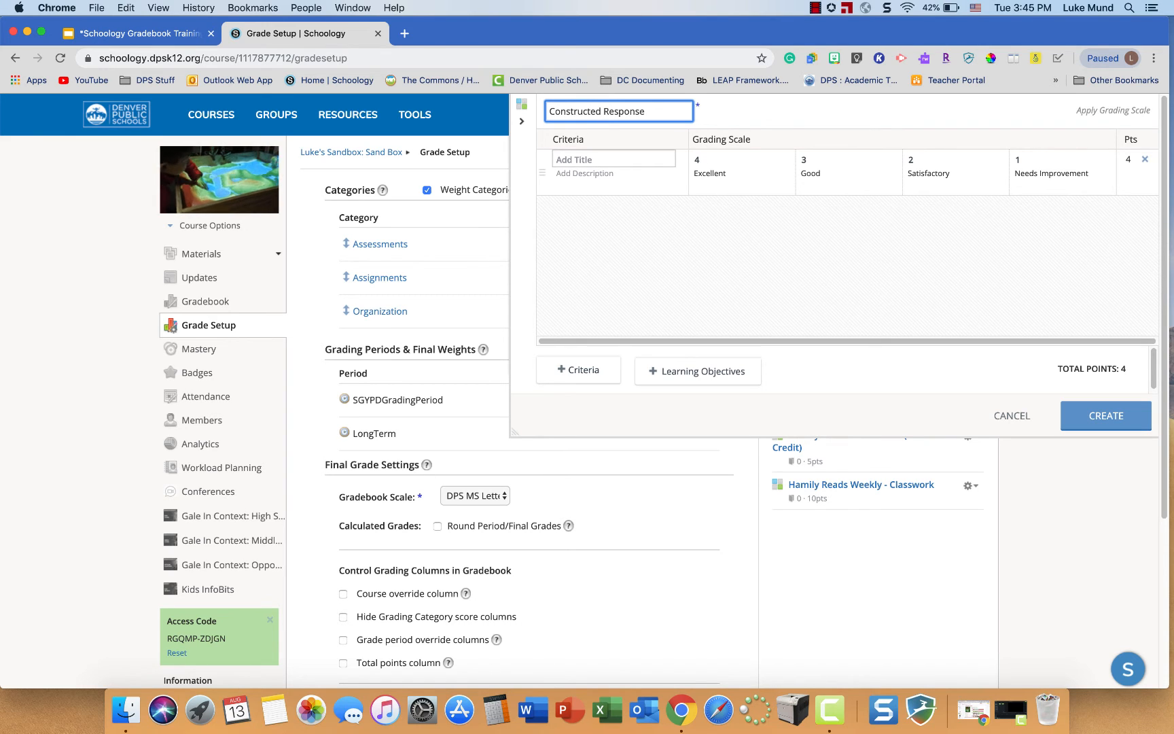
Step: Title the first criterion of the Constructed Response rubric "Claim"
left_click(596, 160)
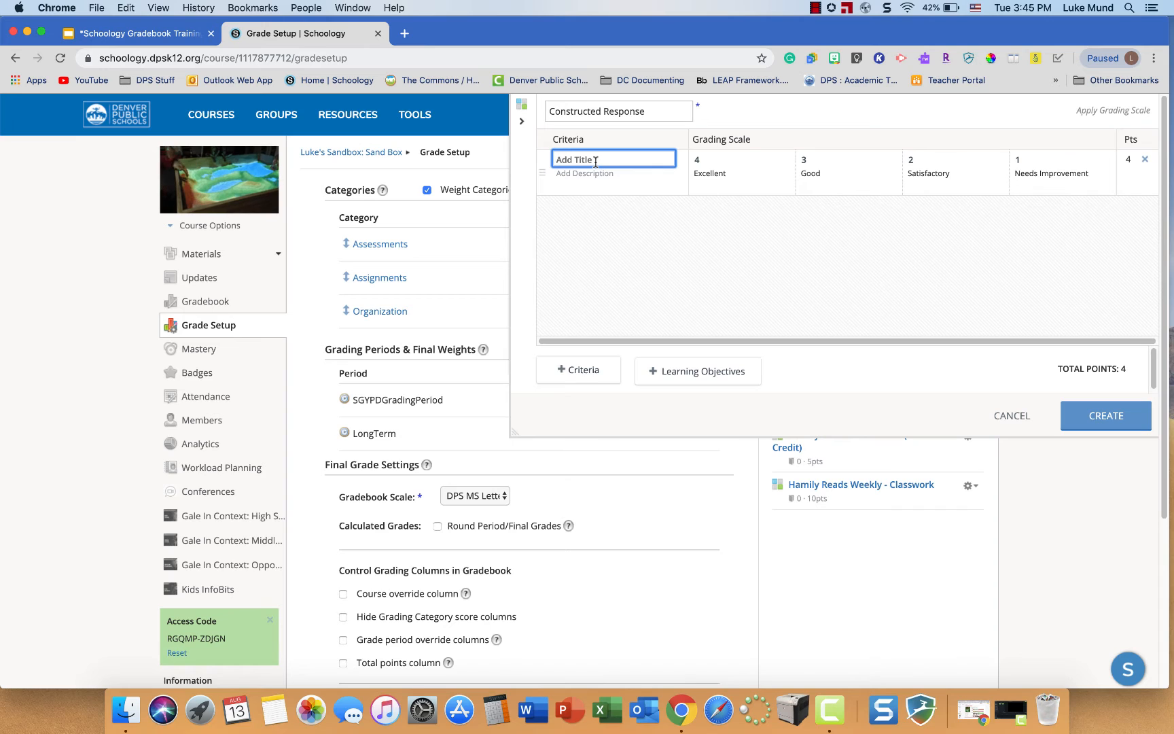
type("C")
key("BackSpace")
type("Claim")
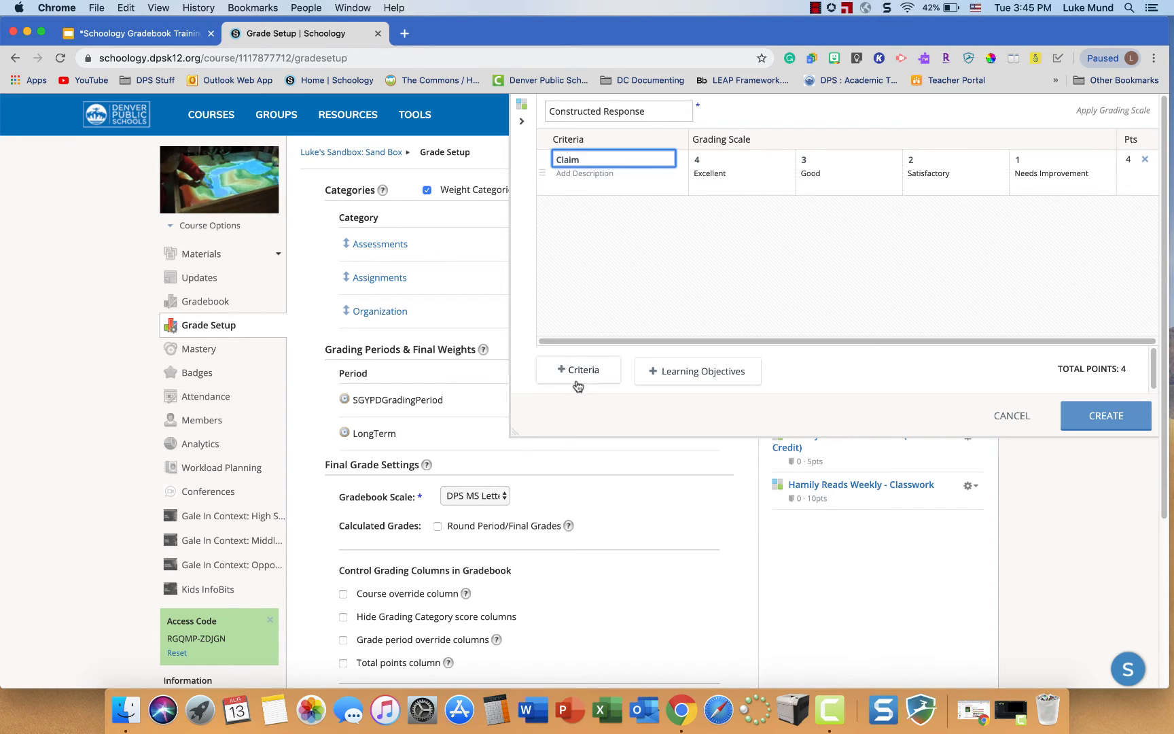
Step: Add two more criteria to the rubric, titled "Evidence" and "Response"
left_click(576, 370)
left_click(573, 204)
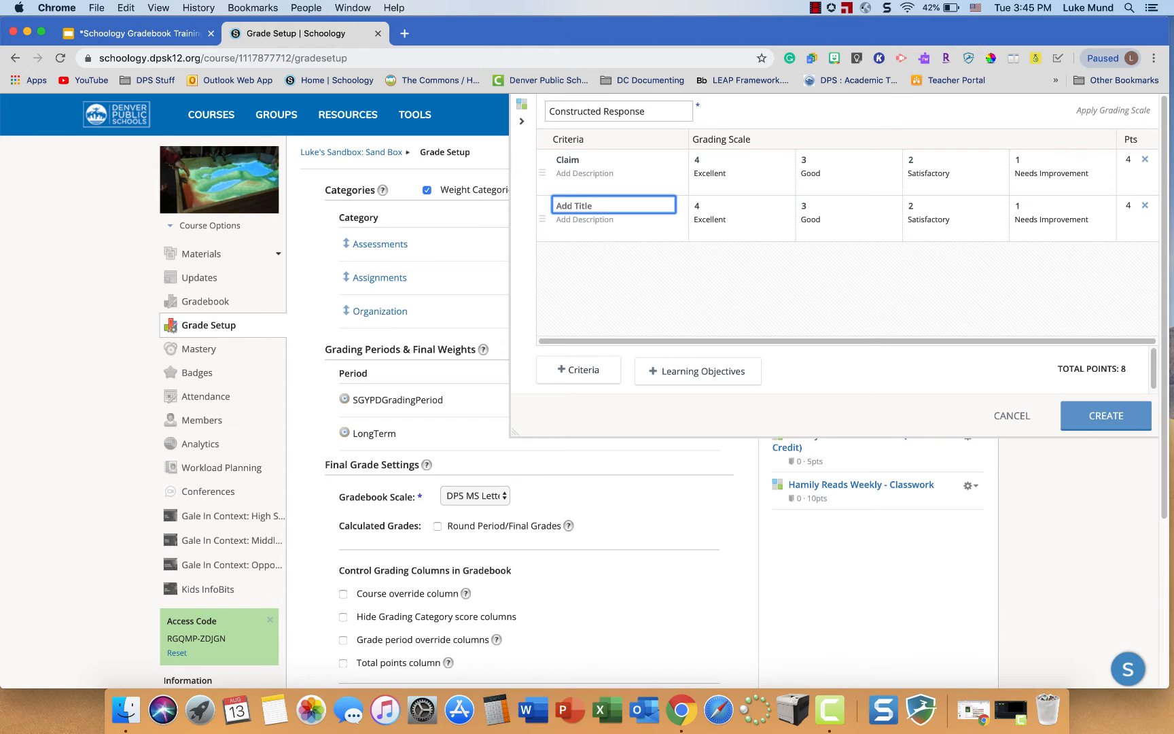
type("Ev")
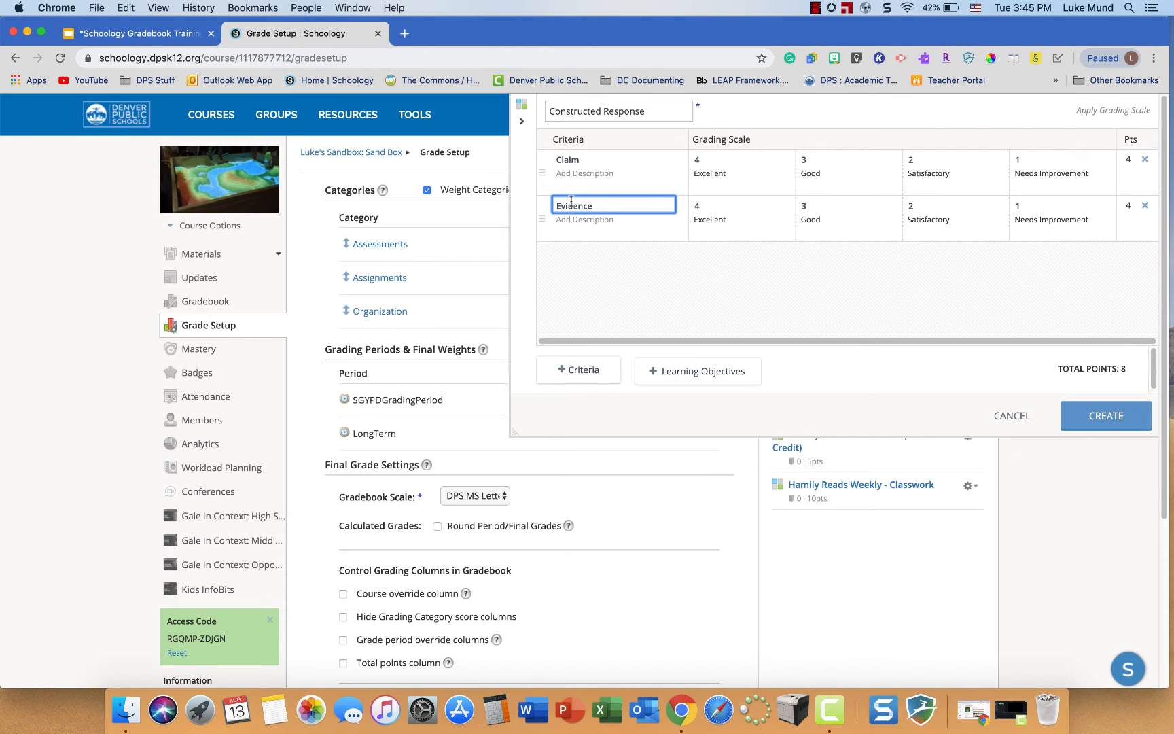
type("idence")
left_click(577, 370)
left_click(589, 253)
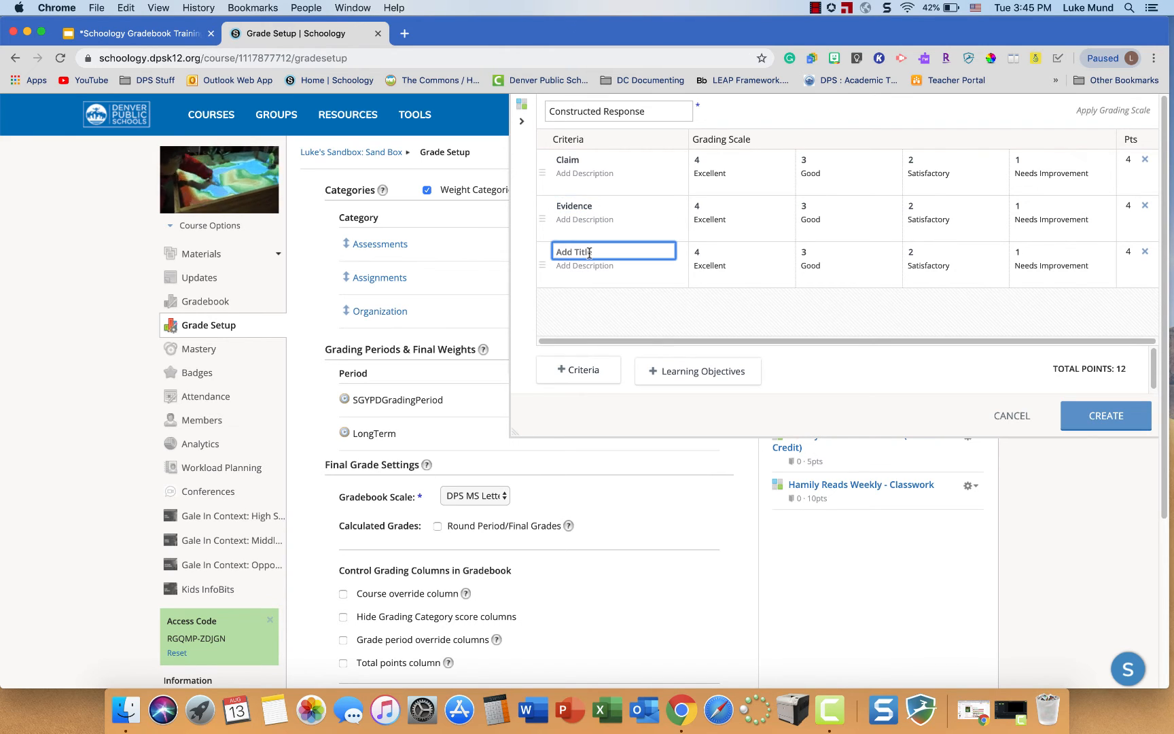
type("Response")
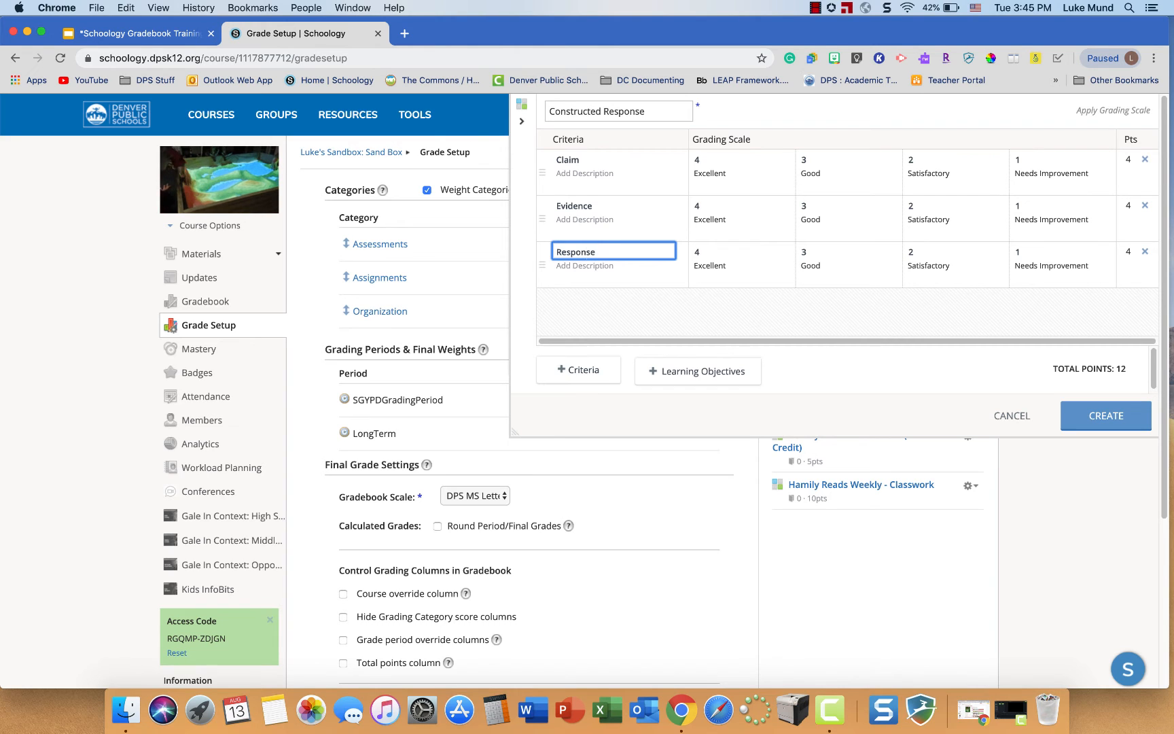
Step: Set the Excellent level's points to 5 for Claim, 3 for Evidence and 3 for Response
left_click(705, 161)
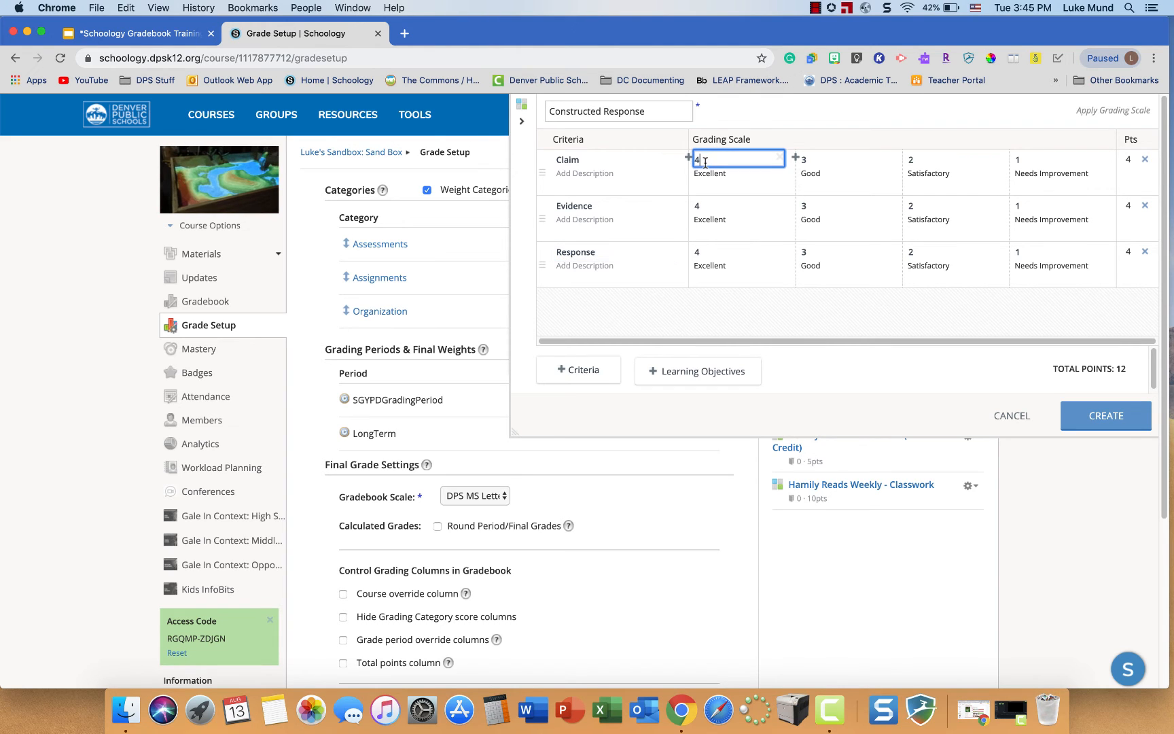
key("BackSpace")
type("5")
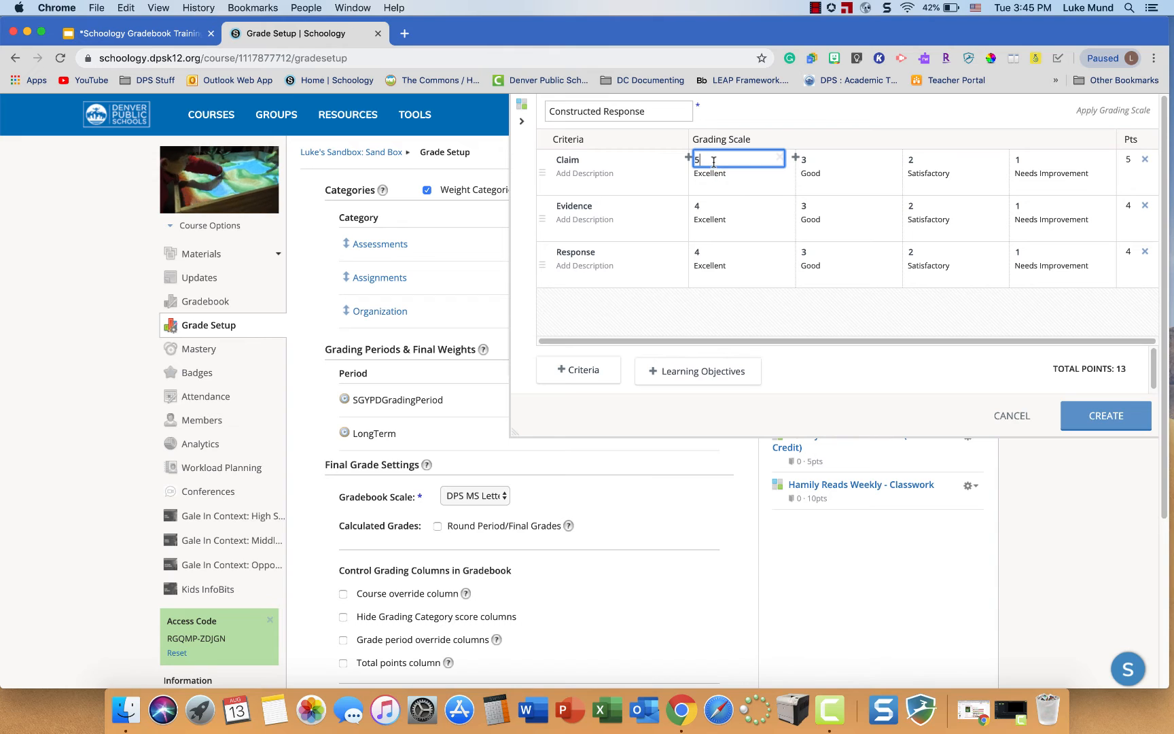
left_click(710, 209)
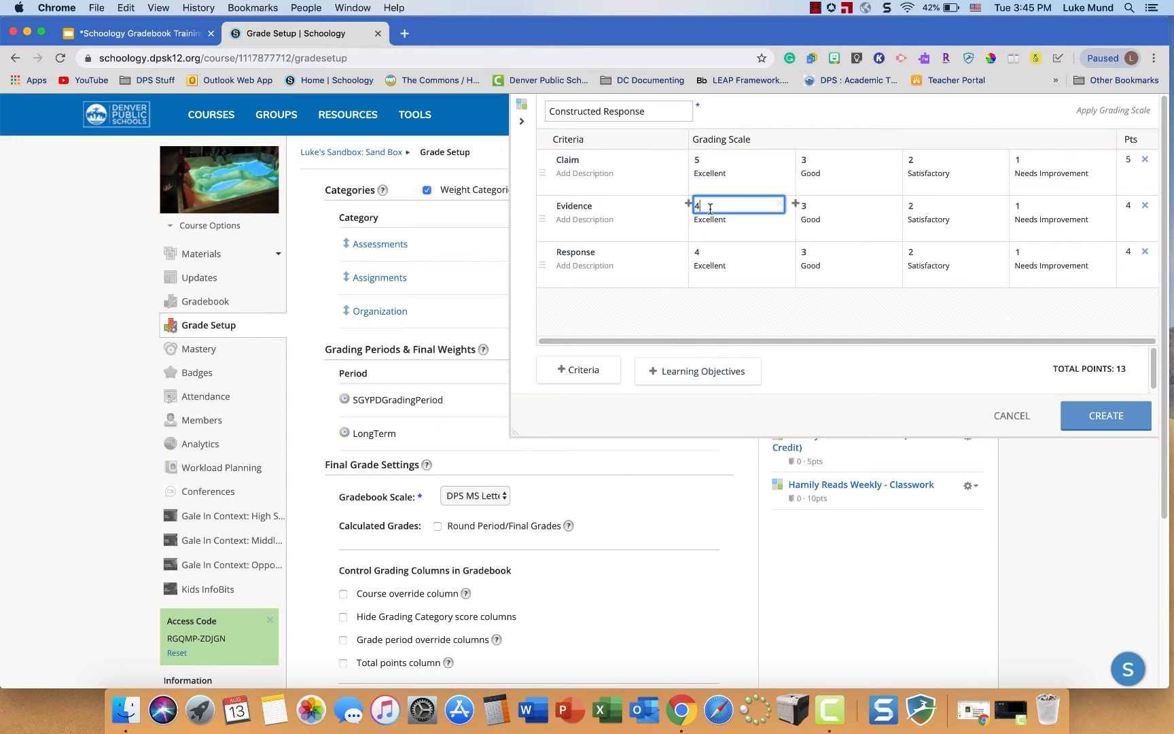
key("BackSpace")
type("3")
left_click(721, 249)
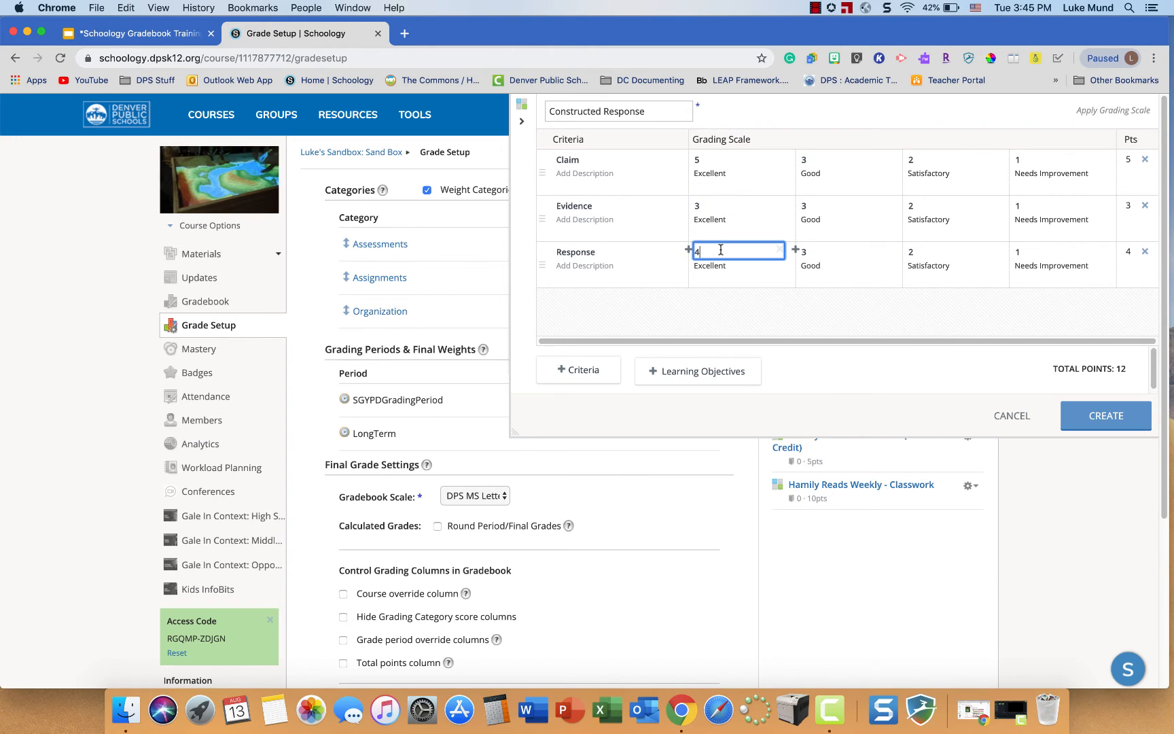
key("BackSpace")
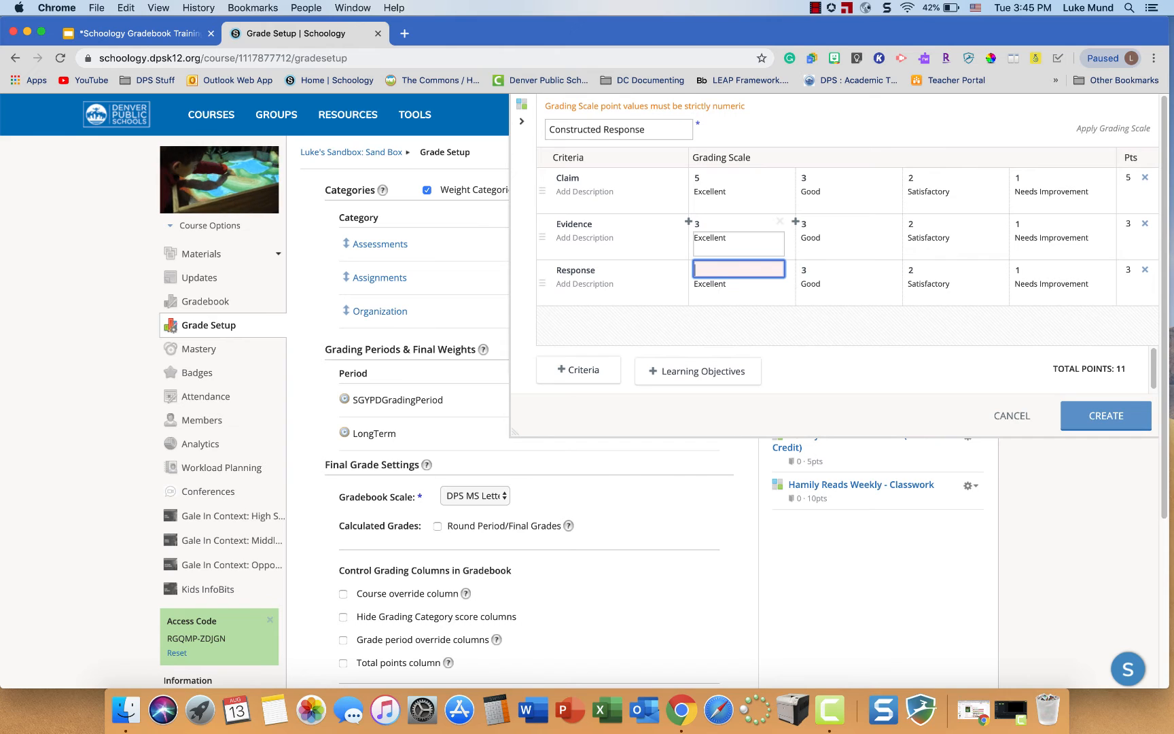
type("3")
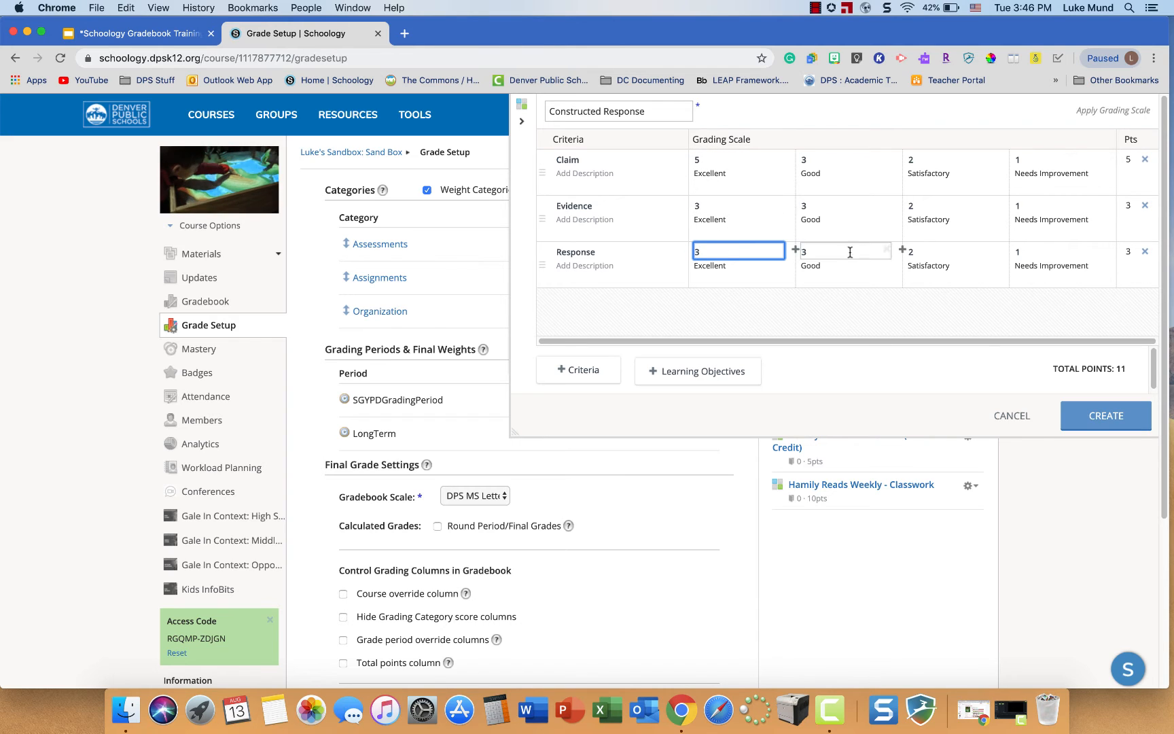
Step: Reduce Evidence and Response to three levels: set Evidence's Good to 2 points, and delete Evidence's Satisfactory and Response's Good levels
left_click(820, 206)
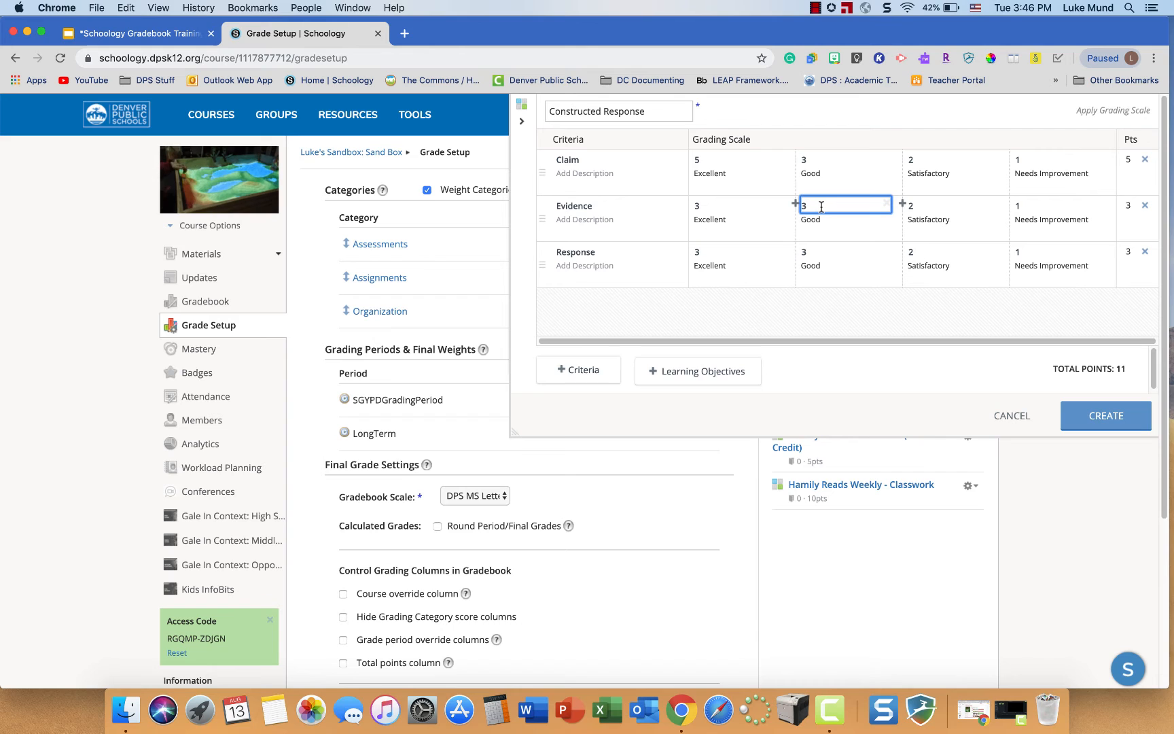
key("BackSpace")
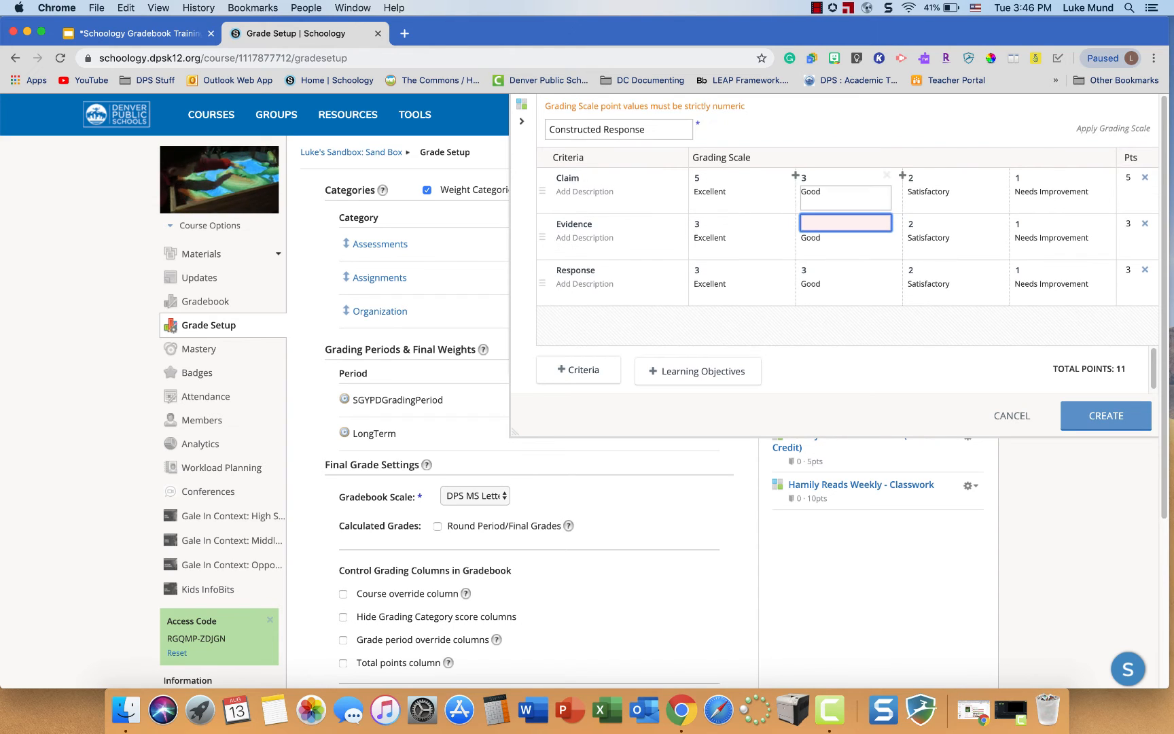
type("2")
left_click(932, 206)
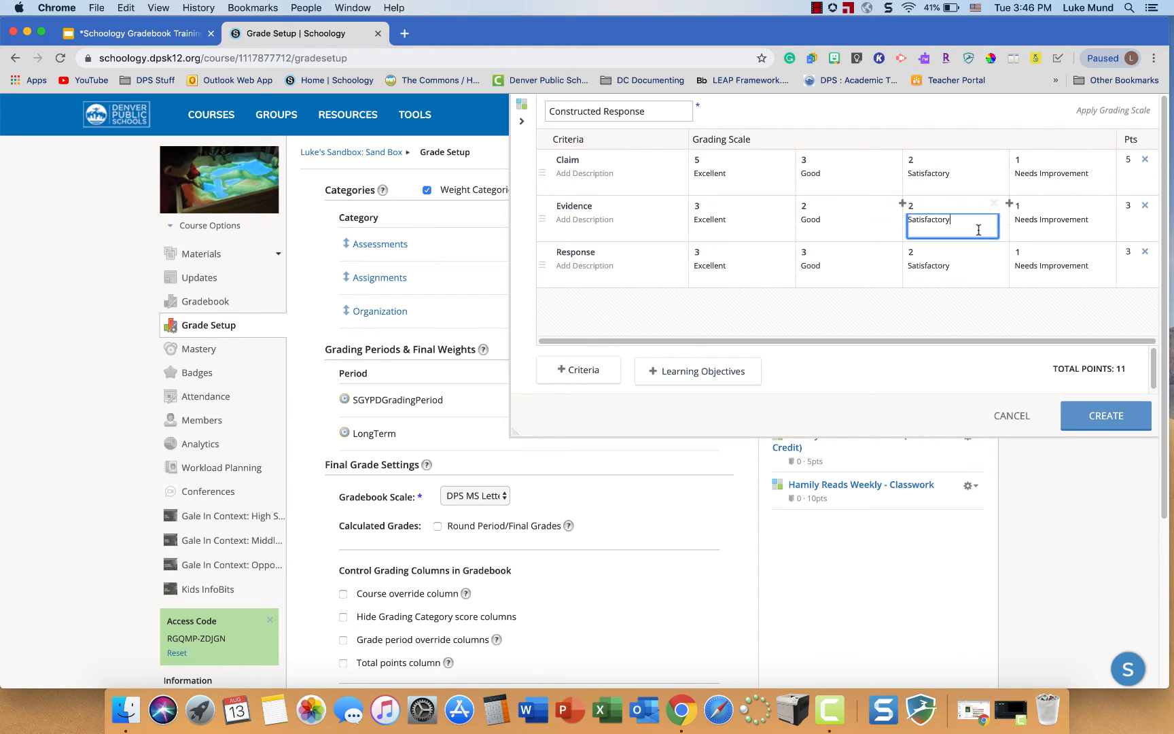
left_click(993, 202)
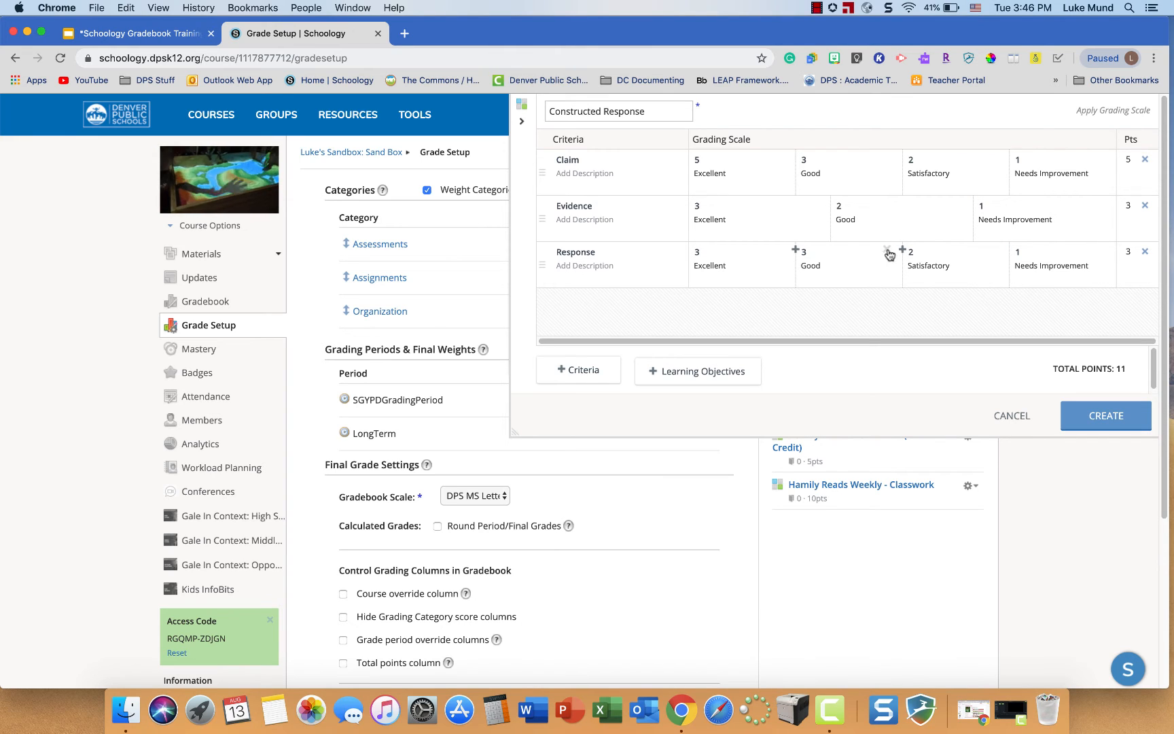
left_click(887, 250)
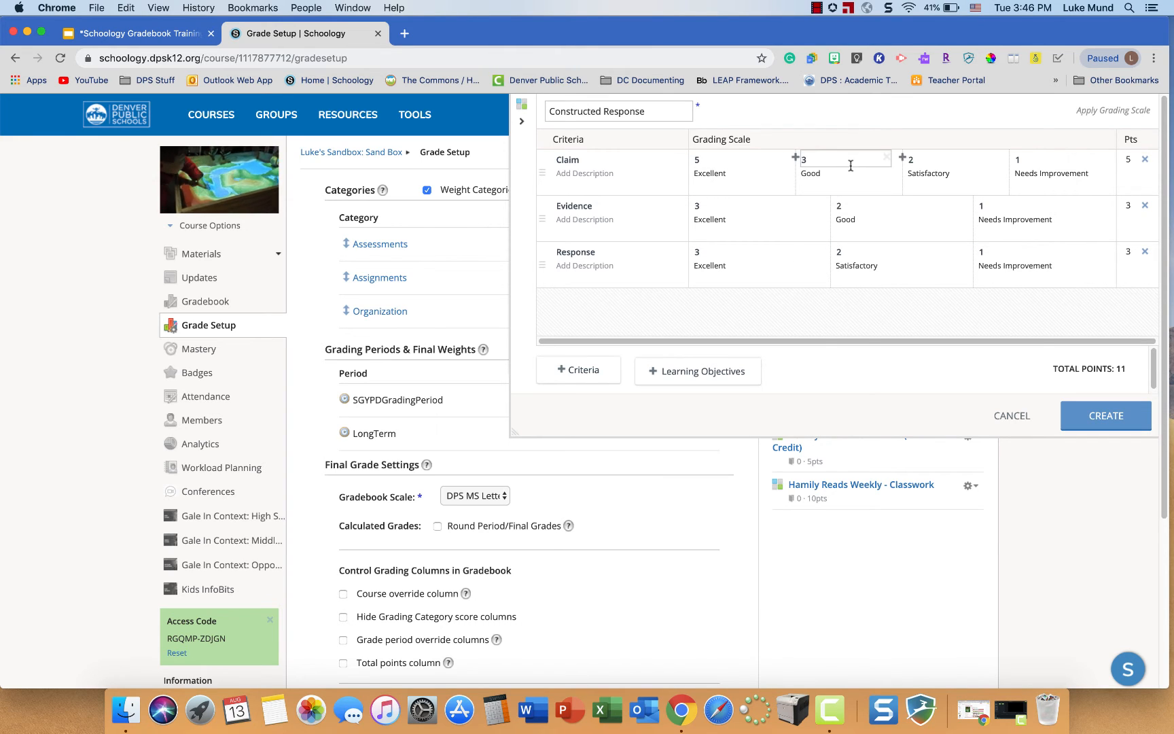
Step: Insert a 4-point level labelled "Great" after Excellent in the Claim criterion and discard the new rubric
left_click(796, 159)
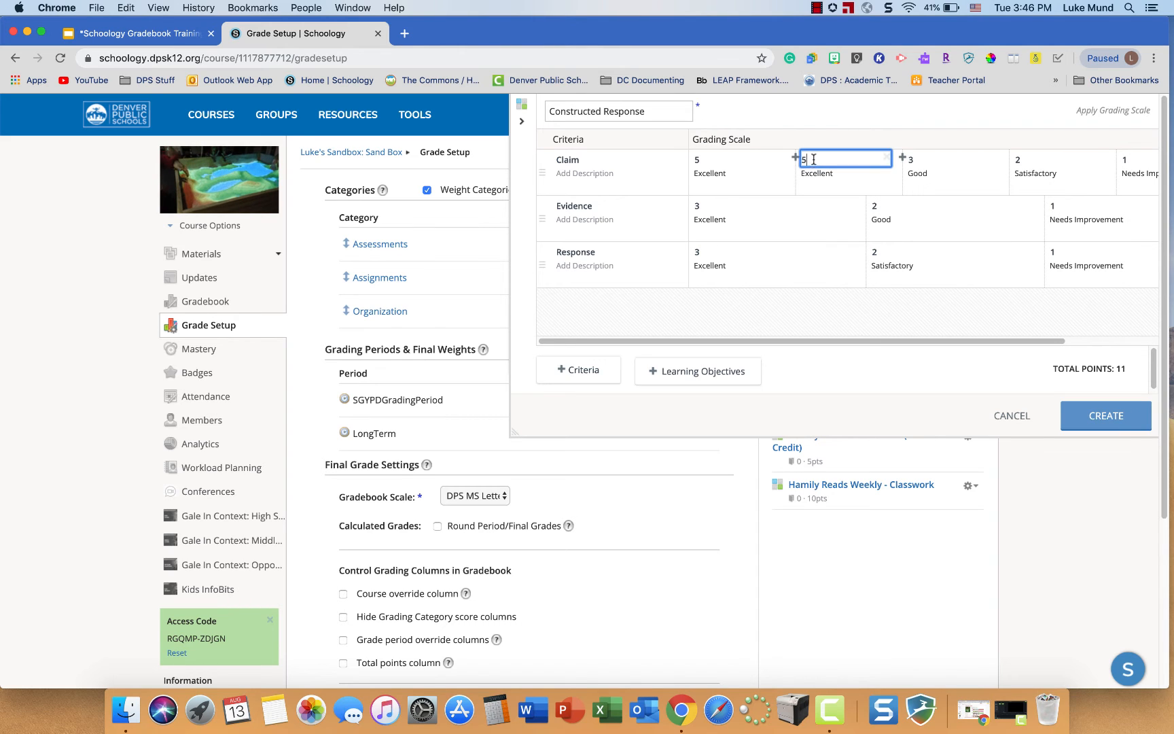
key("BackSpace")
type("4")
left_click(833, 173)
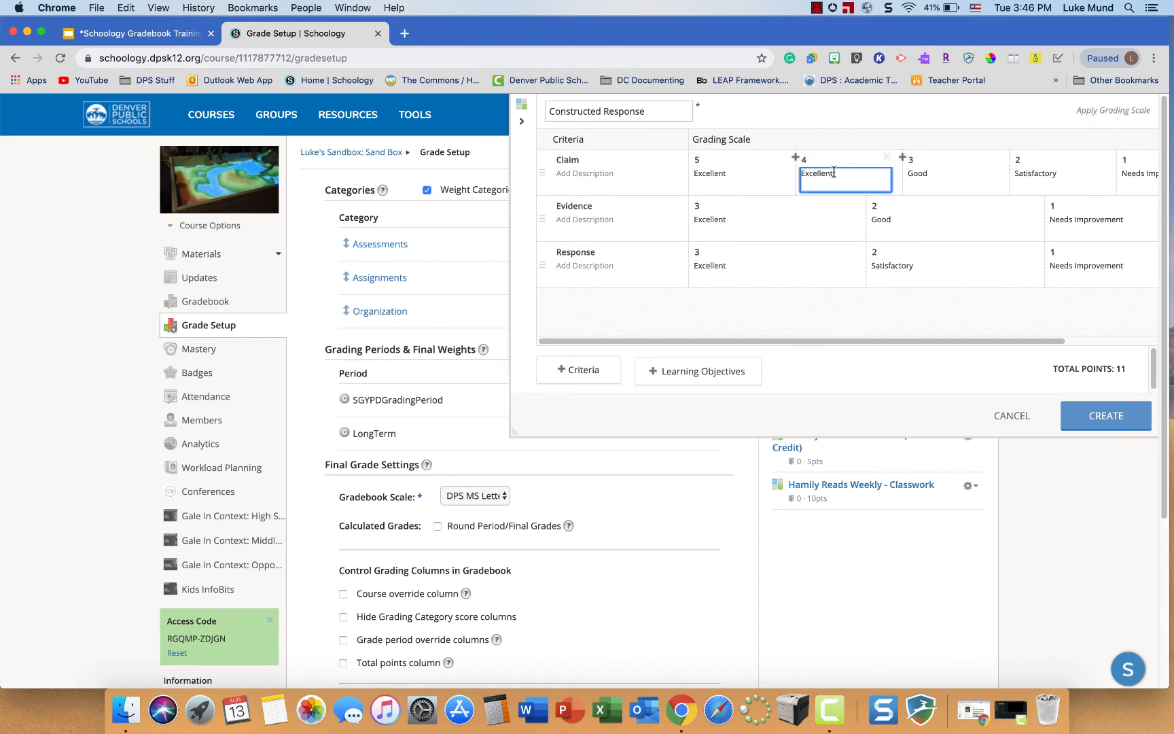
left_click_drag(847, 172, 773, 171)
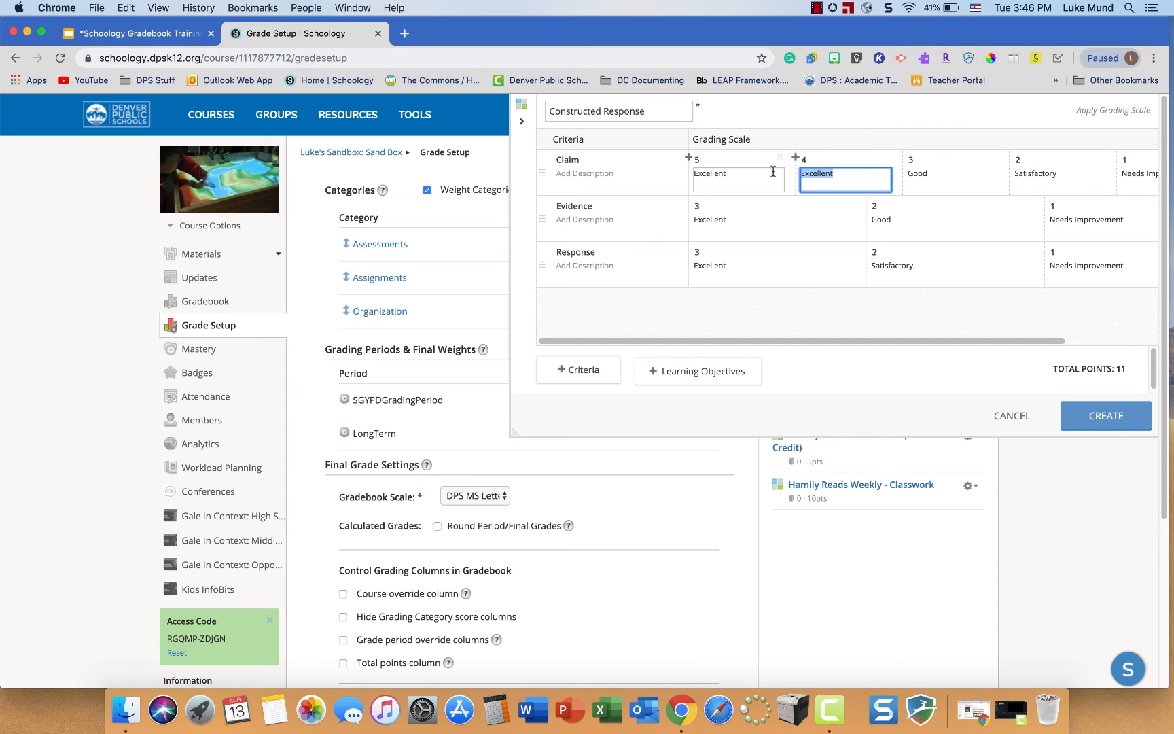
type("Gre")
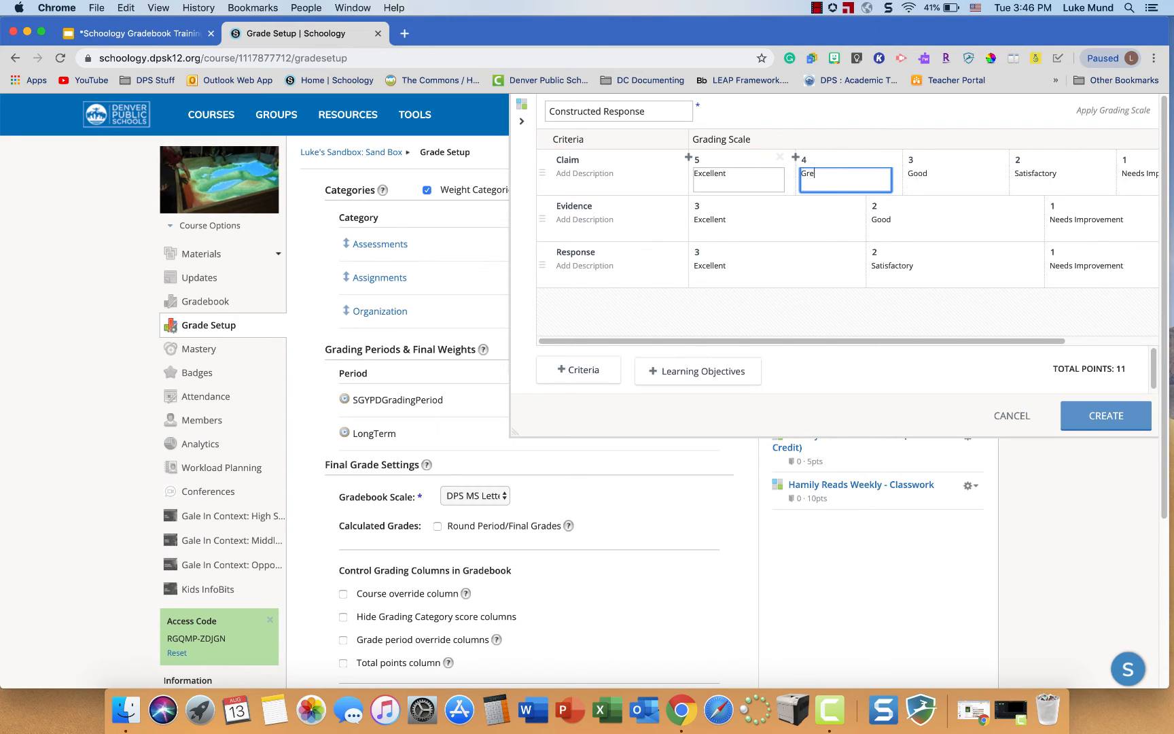
type("at")
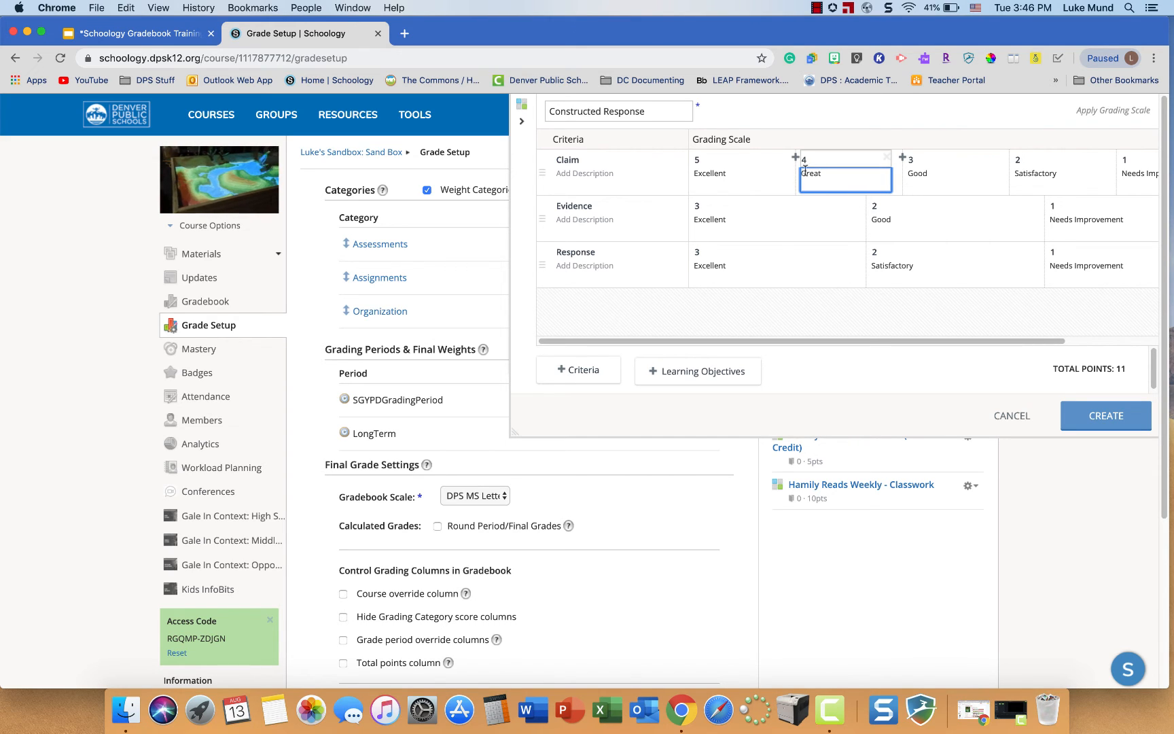
left_click(1009, 416)
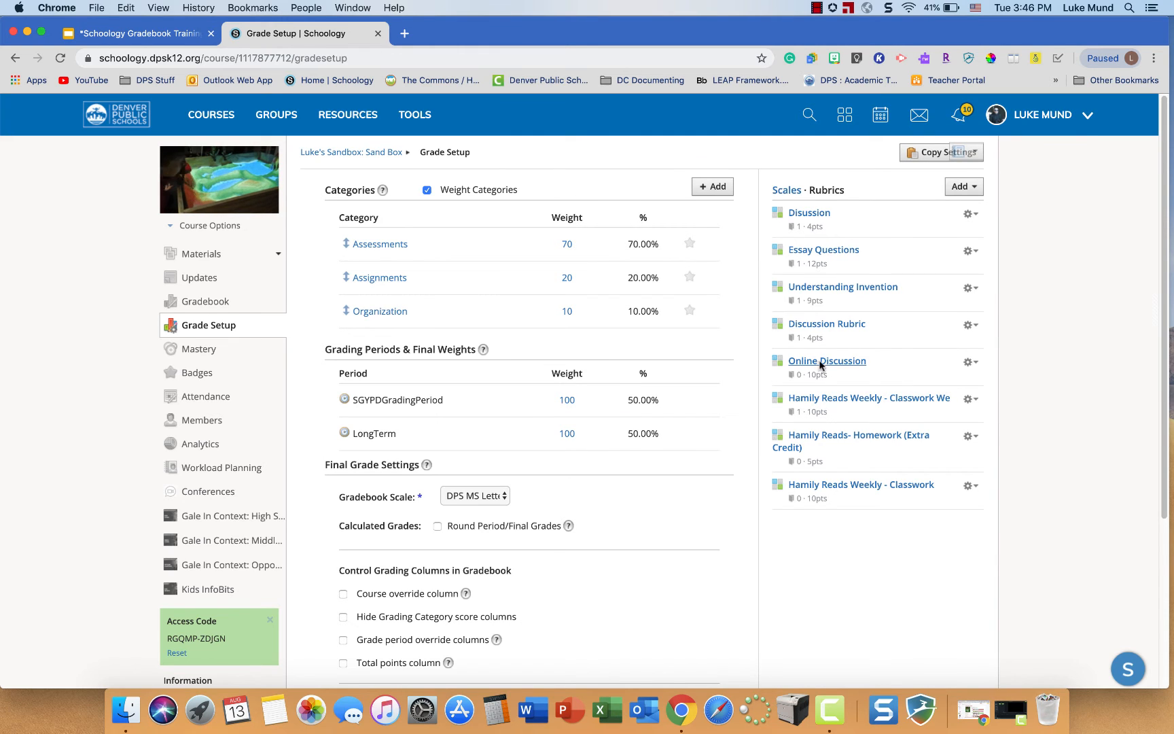
Step: Review the existing Online Discussion rubric's criteria and level descriptions, and close it without saving
left_click(820, 362)
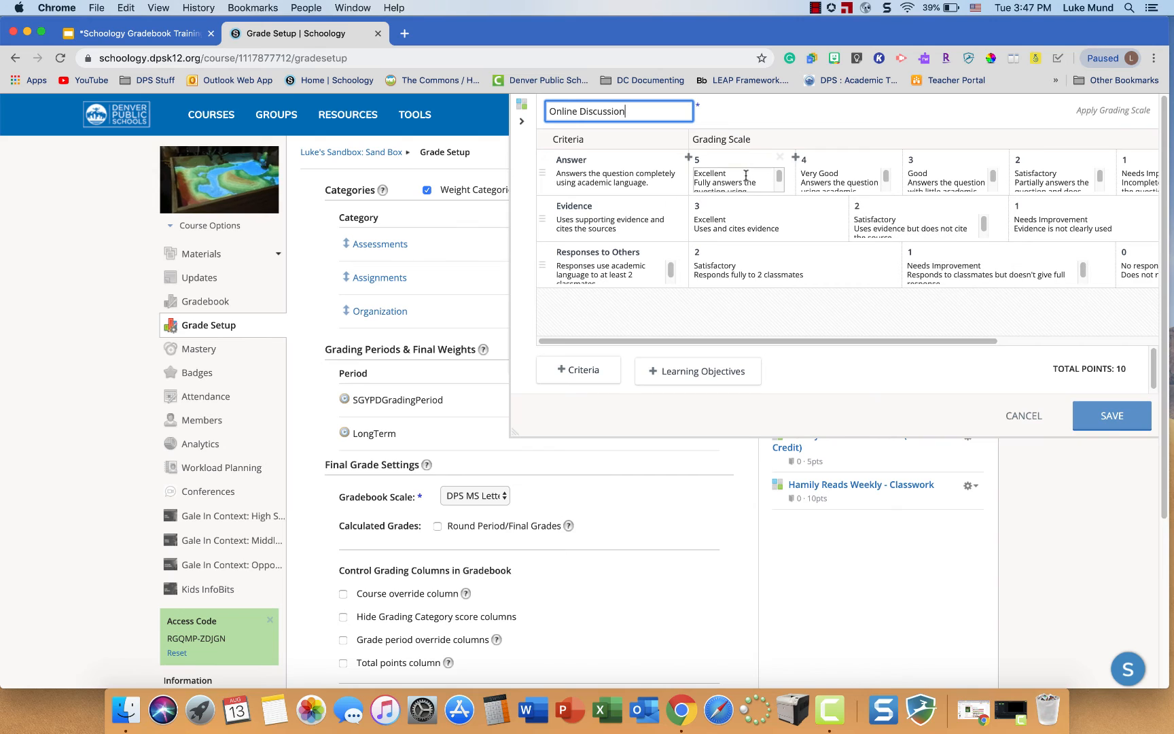
left_click(938, 183)
mouse_move(994, 174)
left_mouse_down()
mouse_move(996, 184)
mouse_move(996, 173)
left_mouse_up()
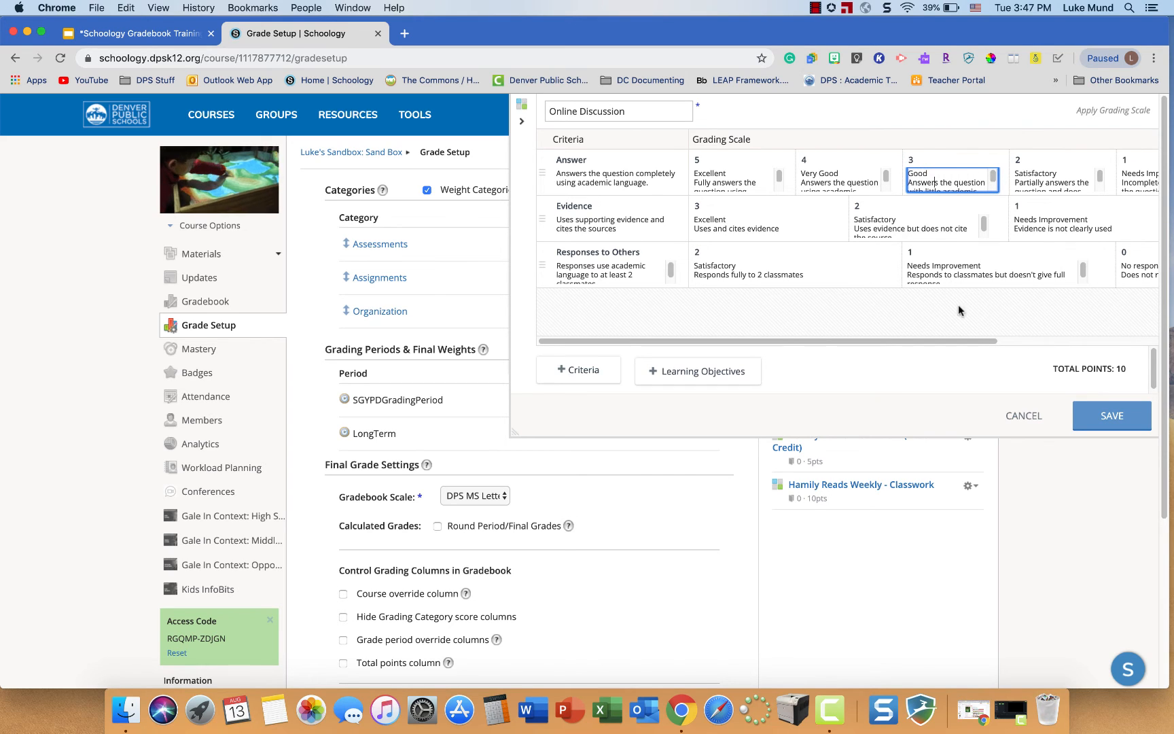
left_click(1031, 414)
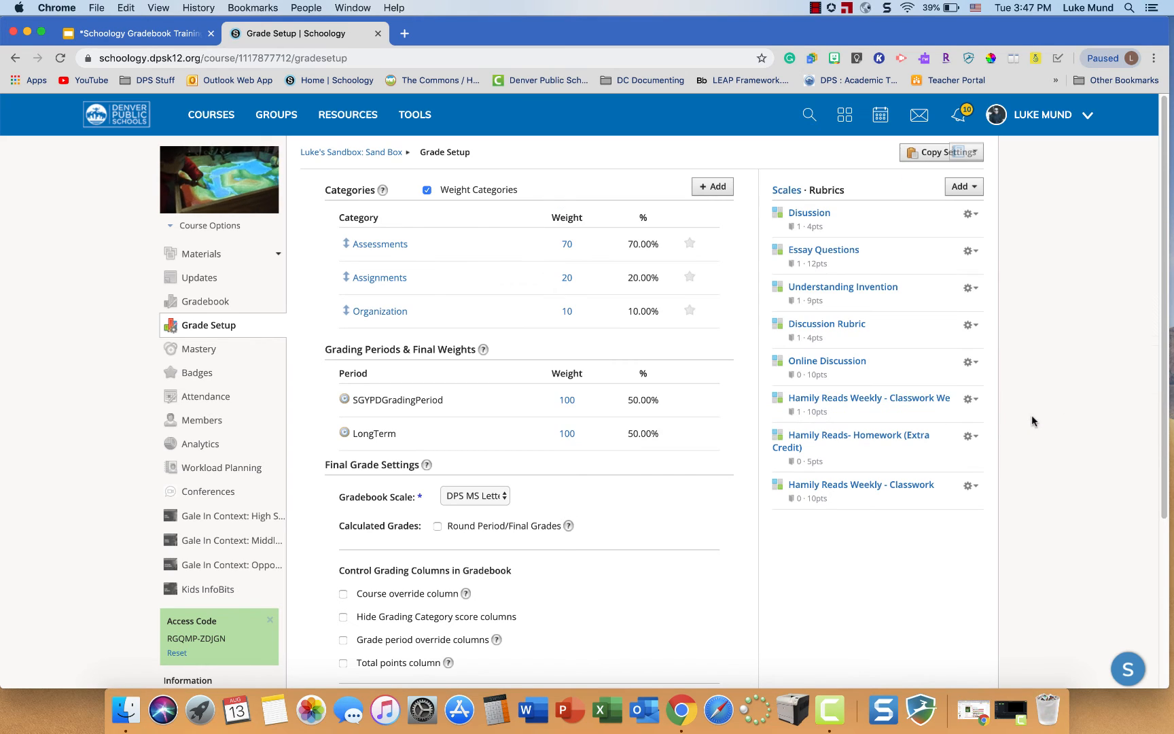
Step: Start a new discussion in the course materials and title it "Turtles"
left_click(204, 253)
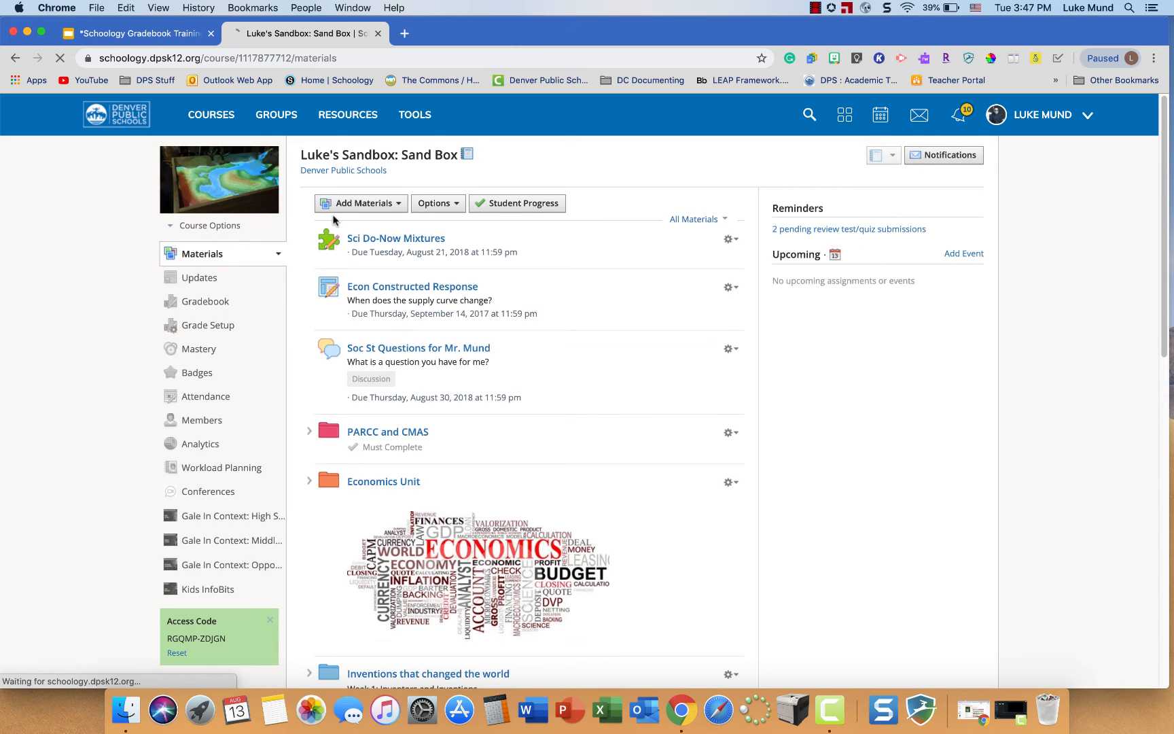
left_click(336, 205)
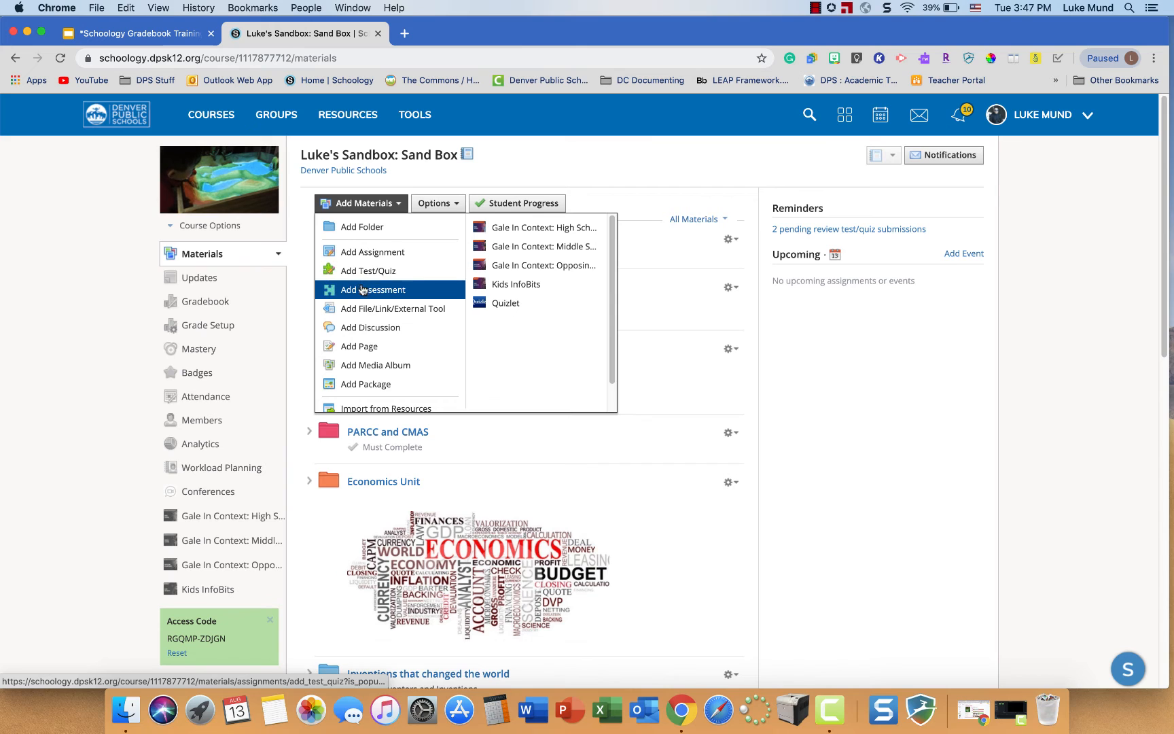
left_click(384, 330)
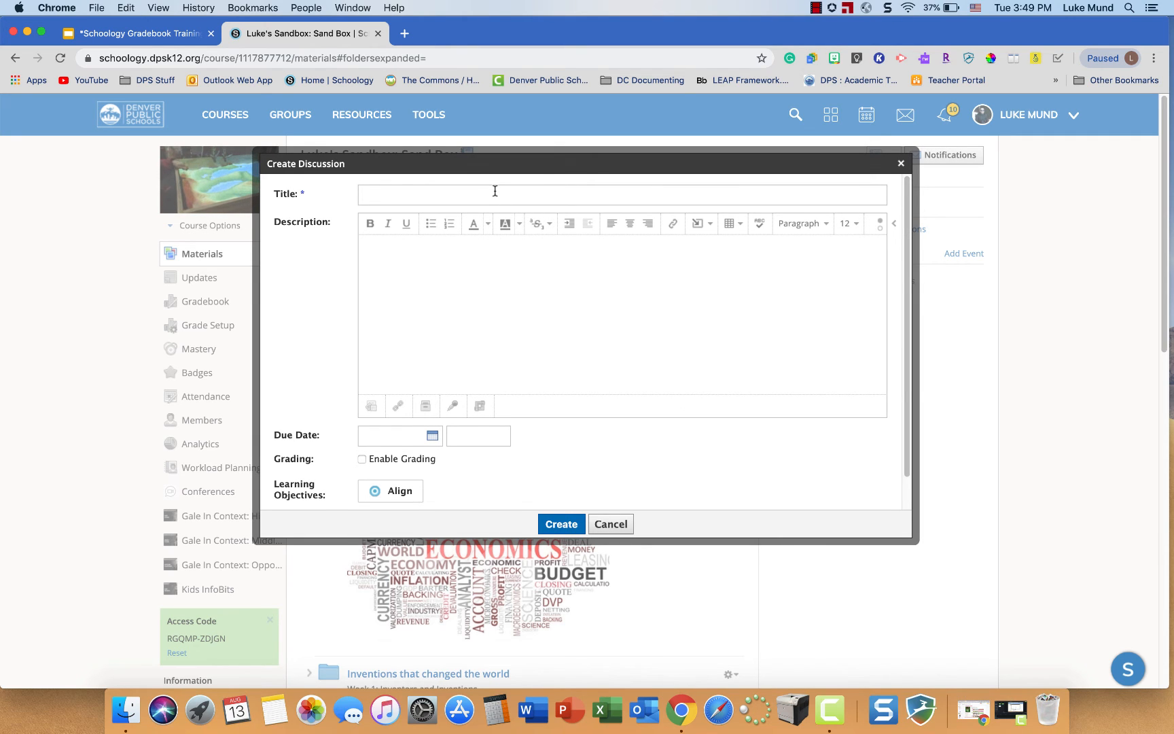
type("Turtles")
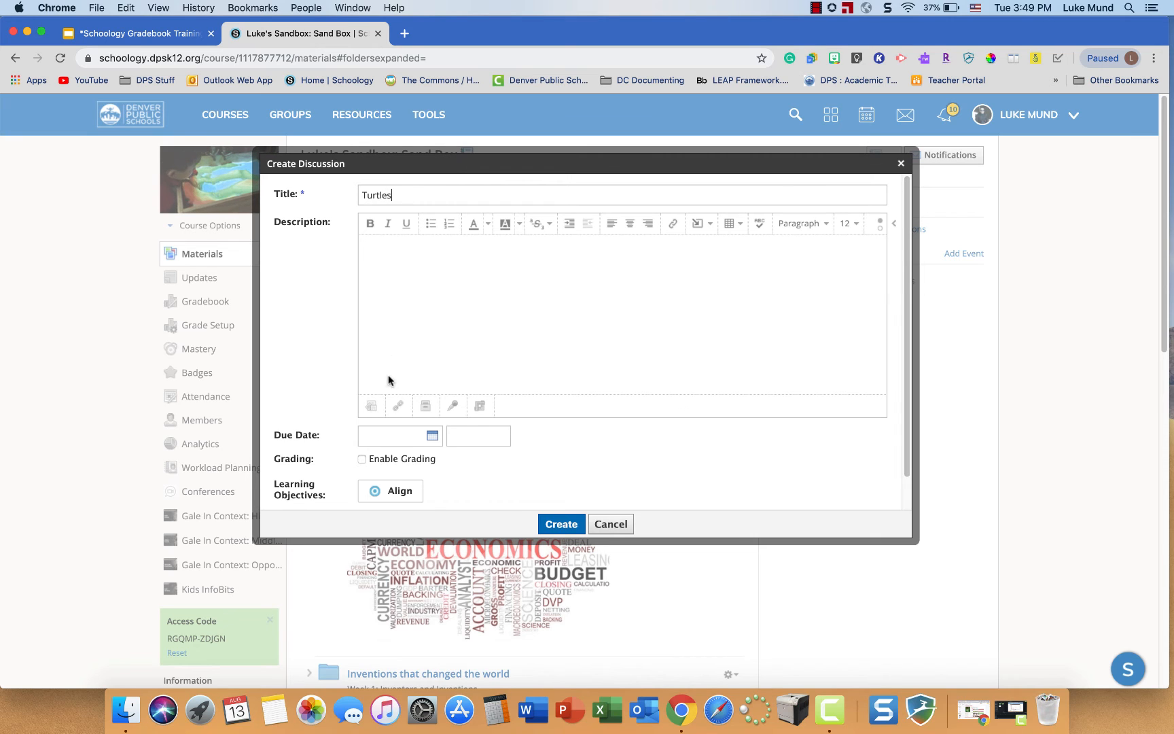
Step: Set the discussion's due date to 8/15/19 and enable grading for it
left_click(431, 436)
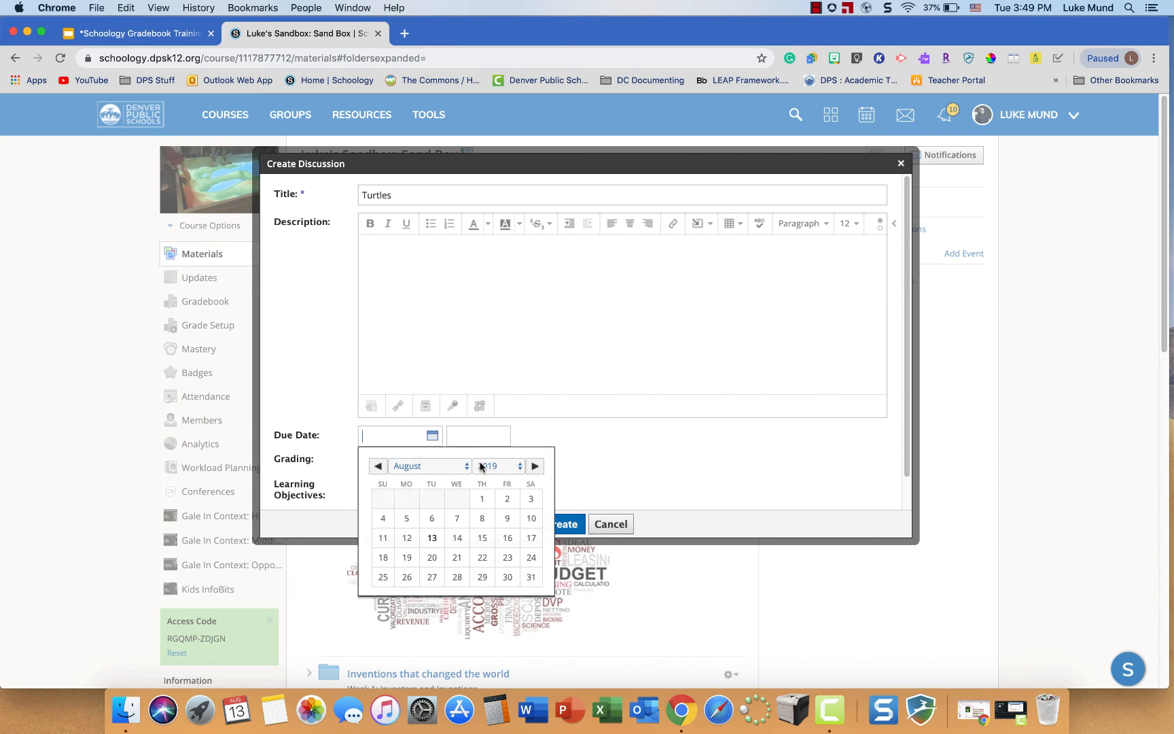
left_click(483, 537)
left_click(361, 459)
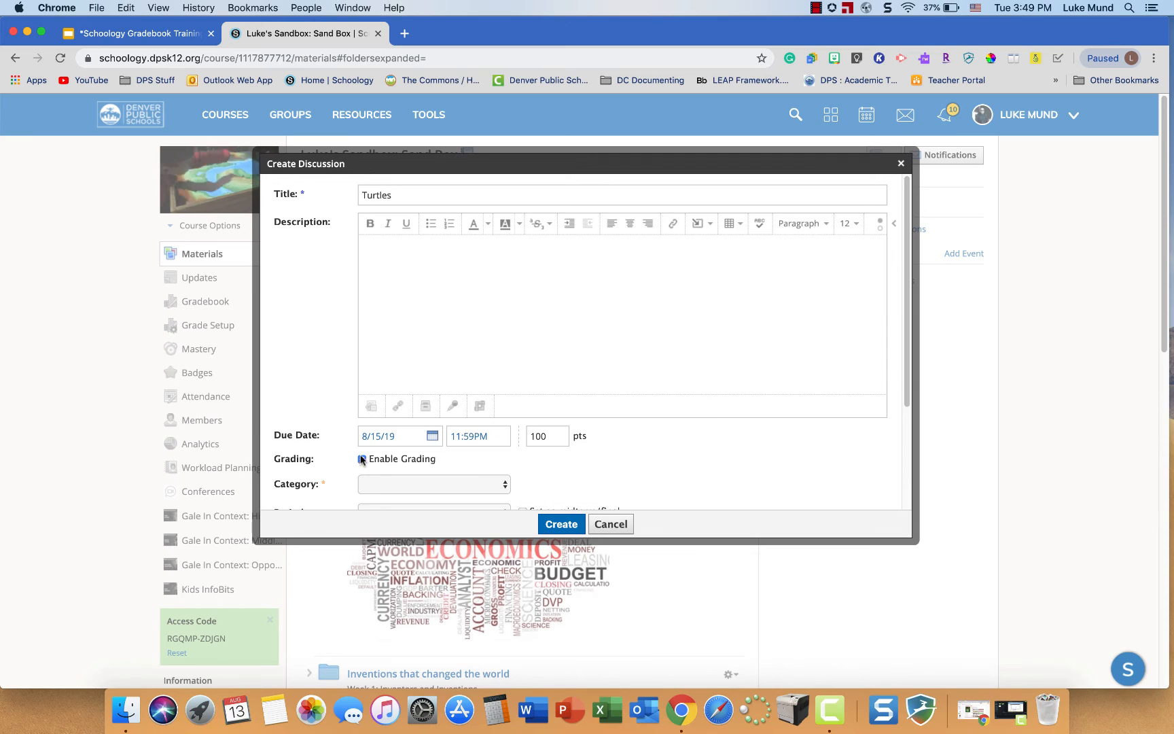
Step: Assign the discussion to the Assignments category with the Online Discussion rubric, and create it
scroll(564, 466, "down", 1)
scroll(564, 466, "down", 4)
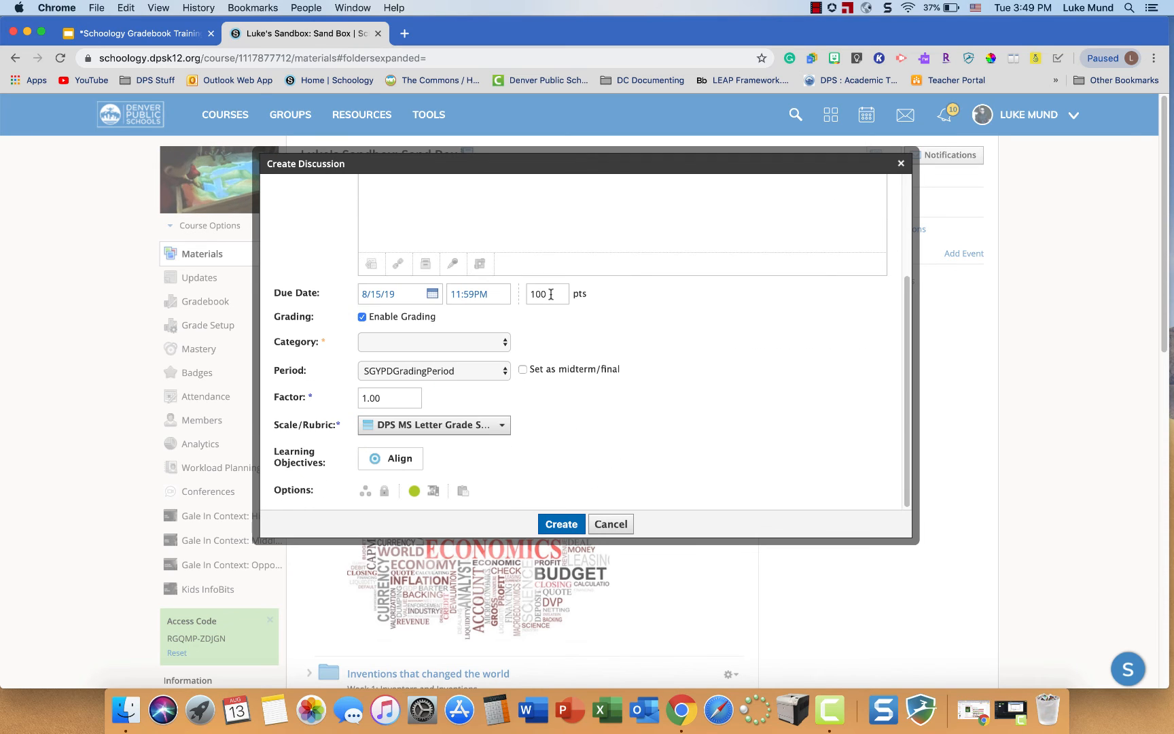
left_click(466, 350)
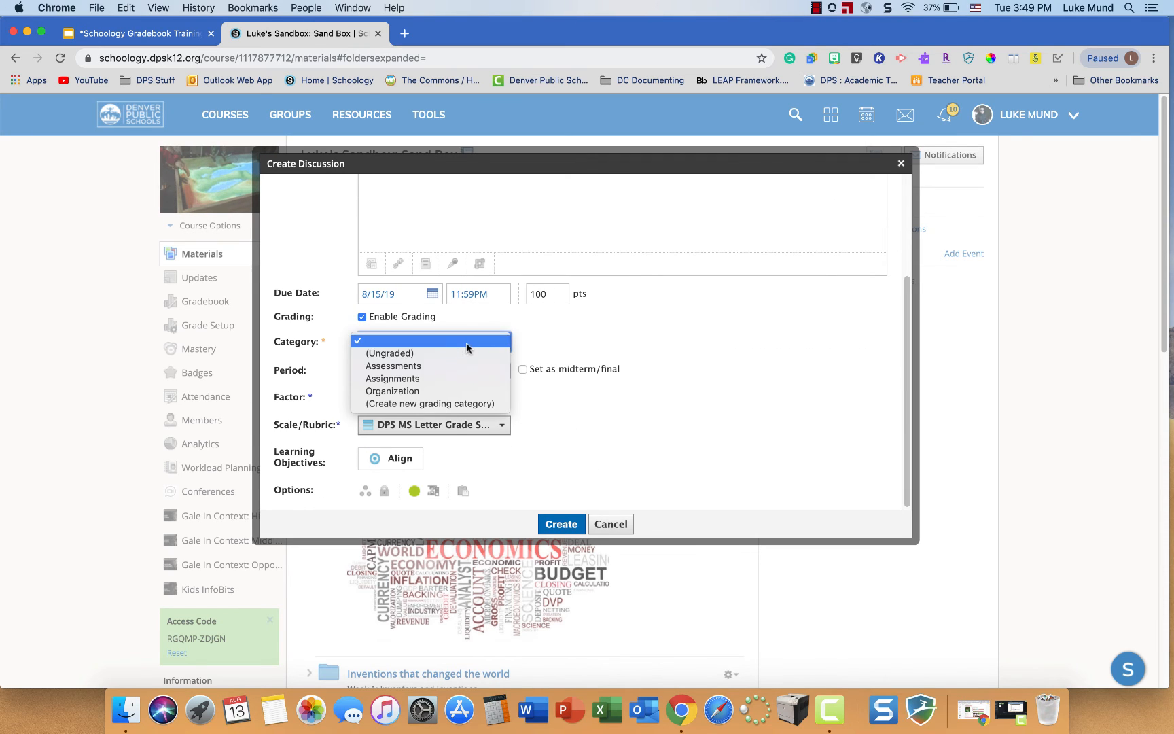
left_click(437, 379)
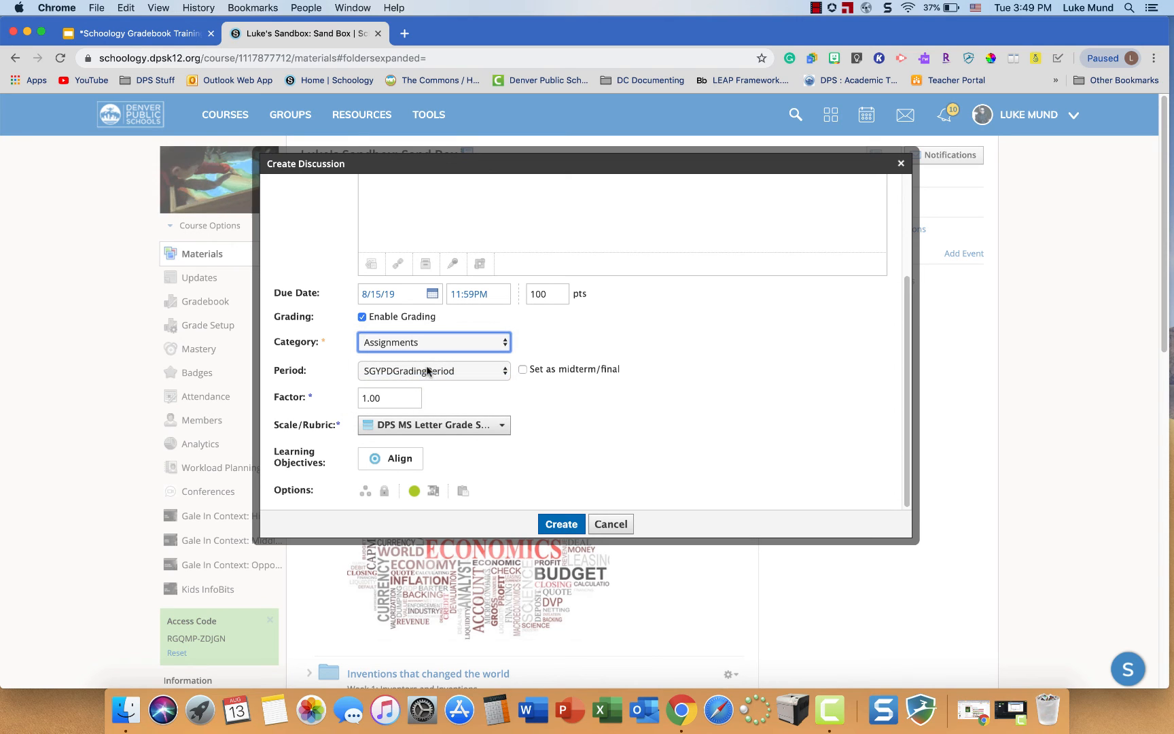
left_click(420, 425)
scroll(435, 483, "down", 3)
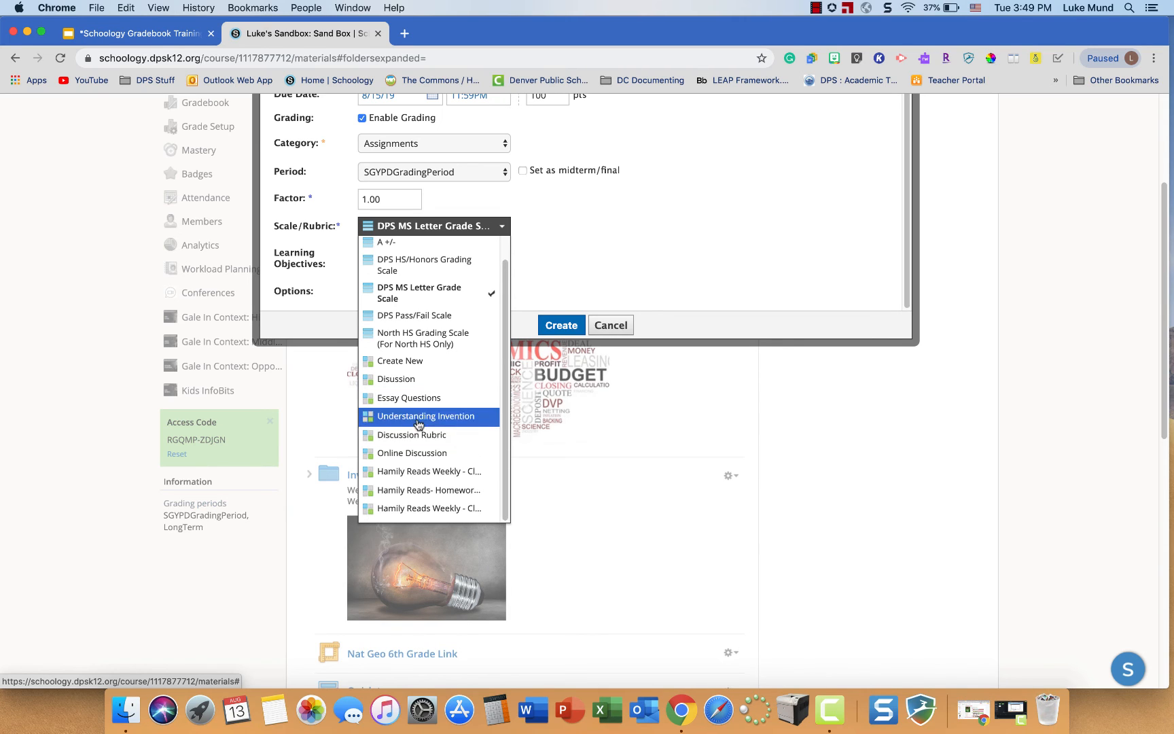
left_click(419, 453)
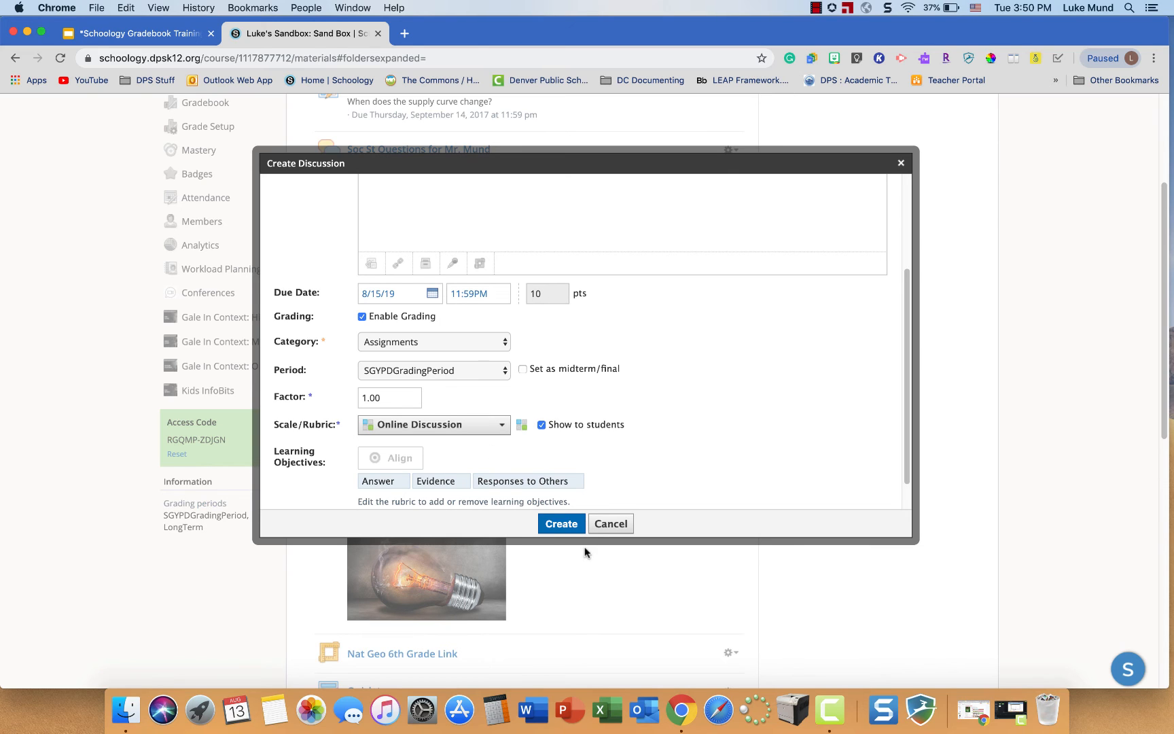
left_click(564, 521)
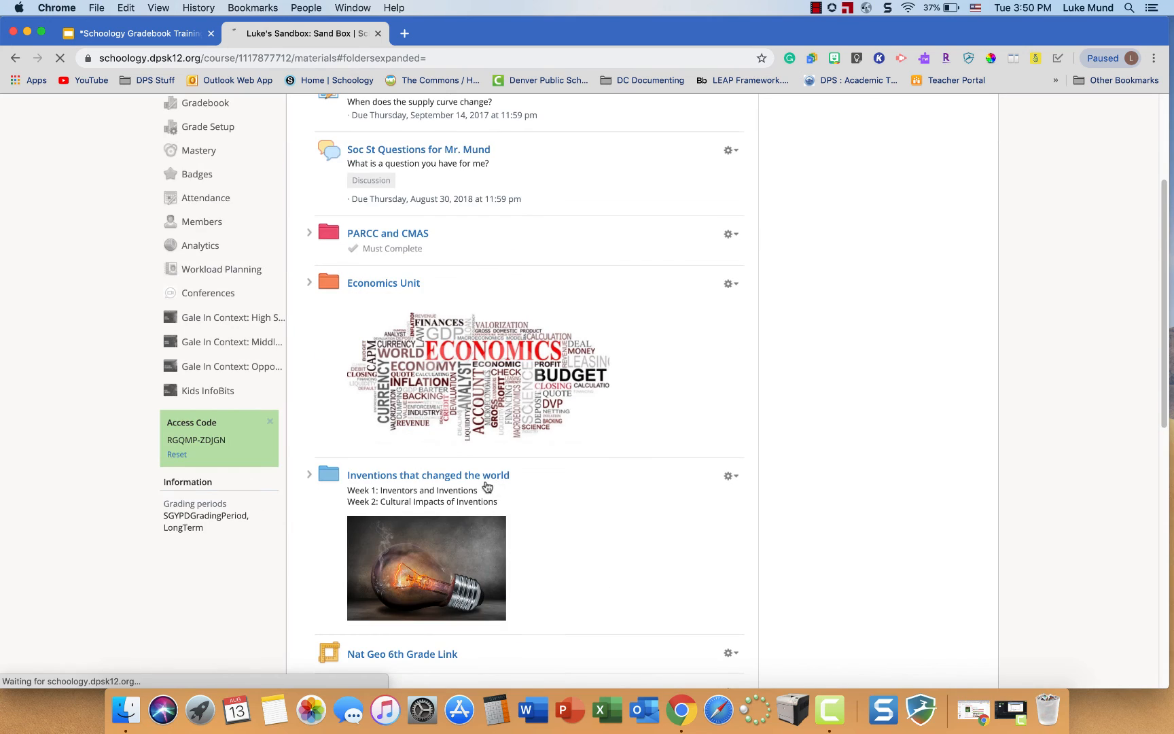
Step: Locate the Turtles discussion in the course materials and open the course gradebook
scroll(442, 467, "down", 15)
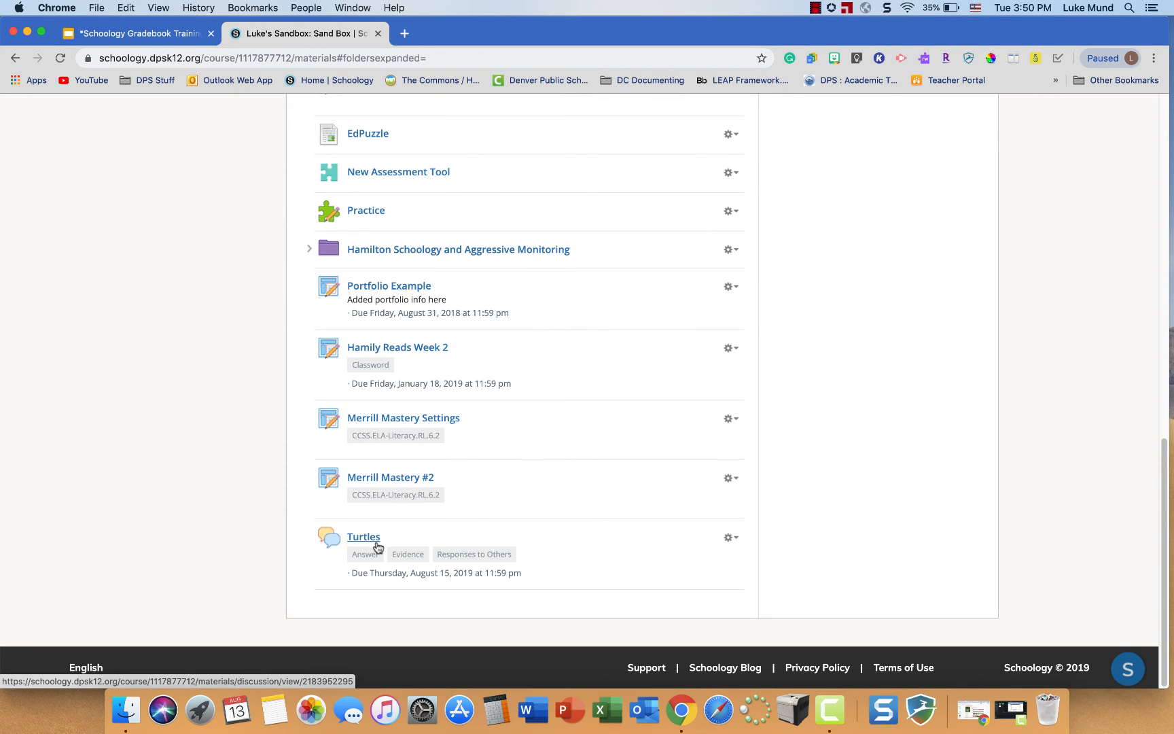
scroll(371, 530, "up", 15)
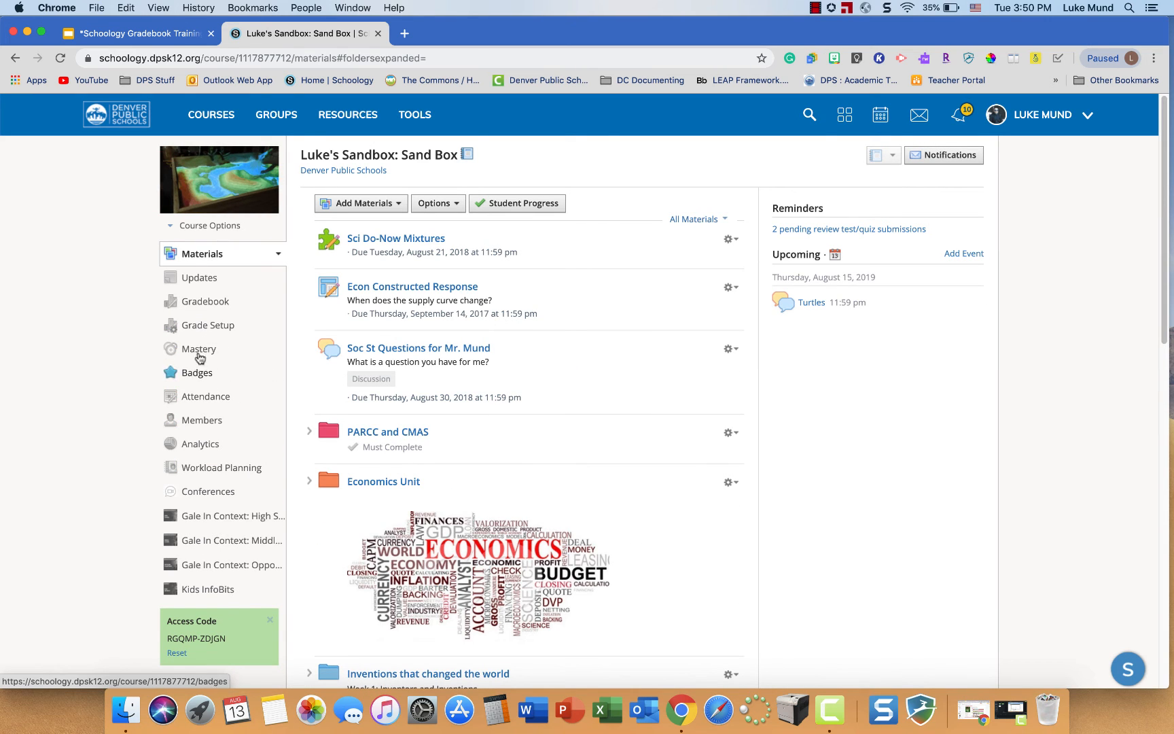
left_click(207, 306)
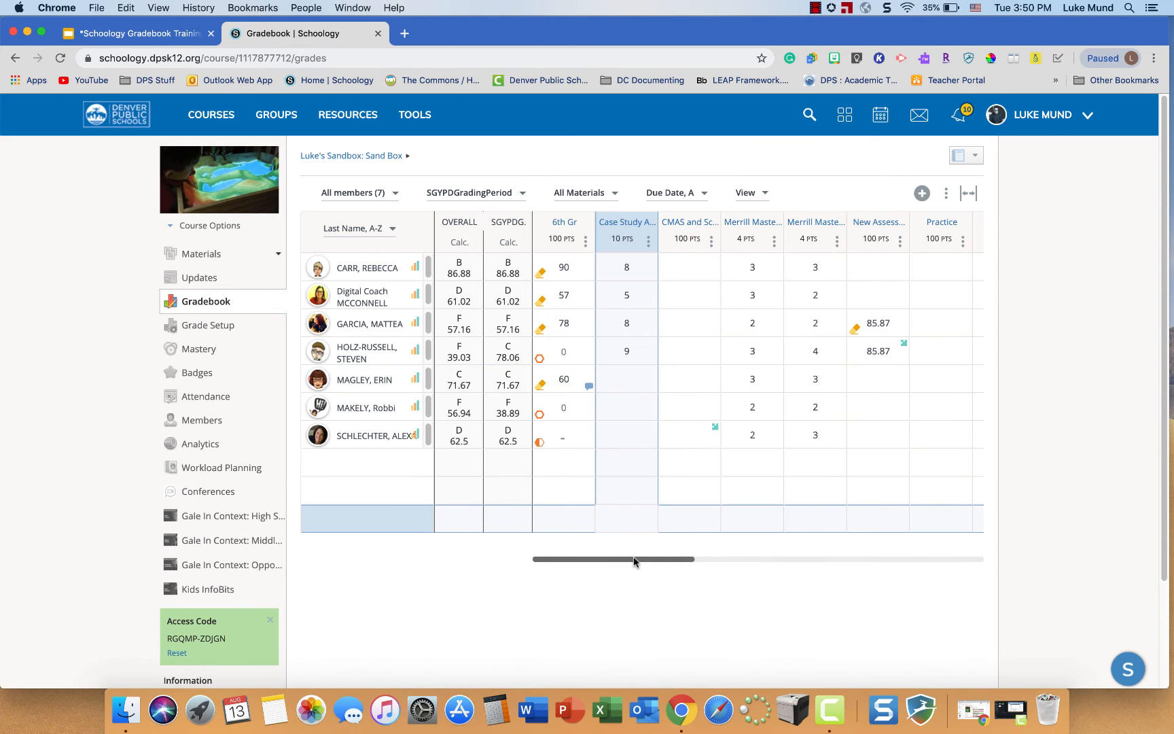
Step: Look over the first student's rubric in the Turtles column of the gradebook and close it without grading
left_click_drag(634, 559, 1064, 529)
left_click(966, 282)
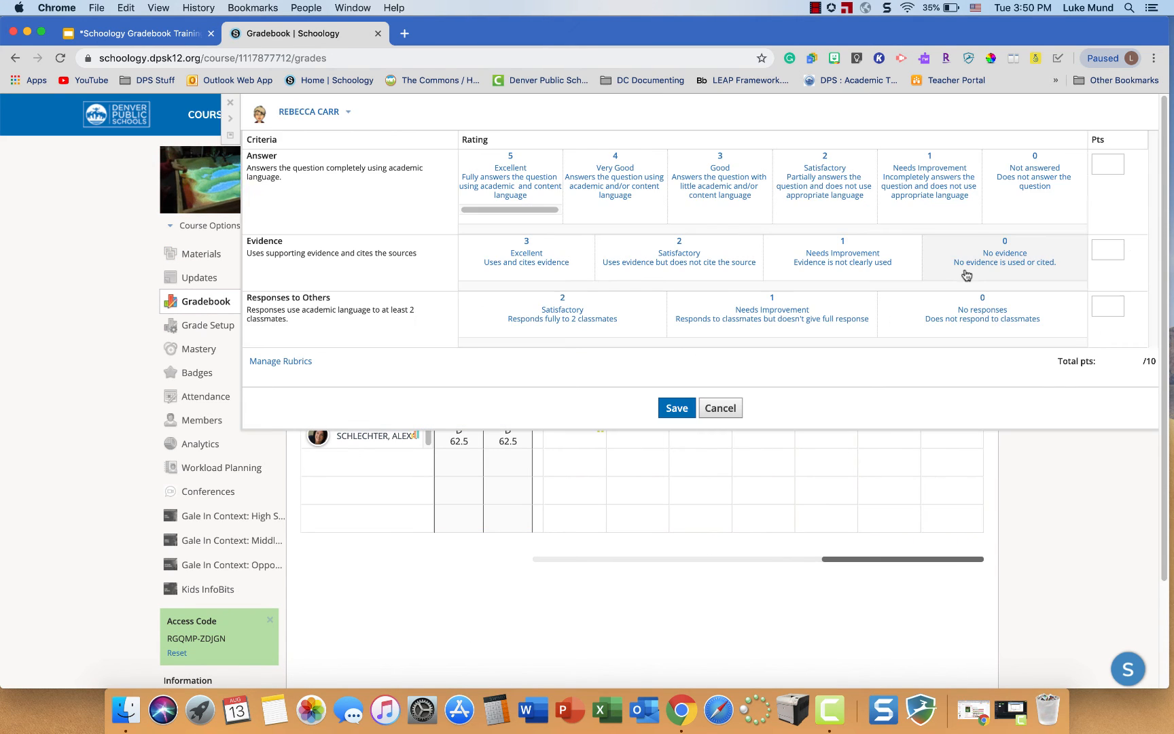
left_click(720, 411)
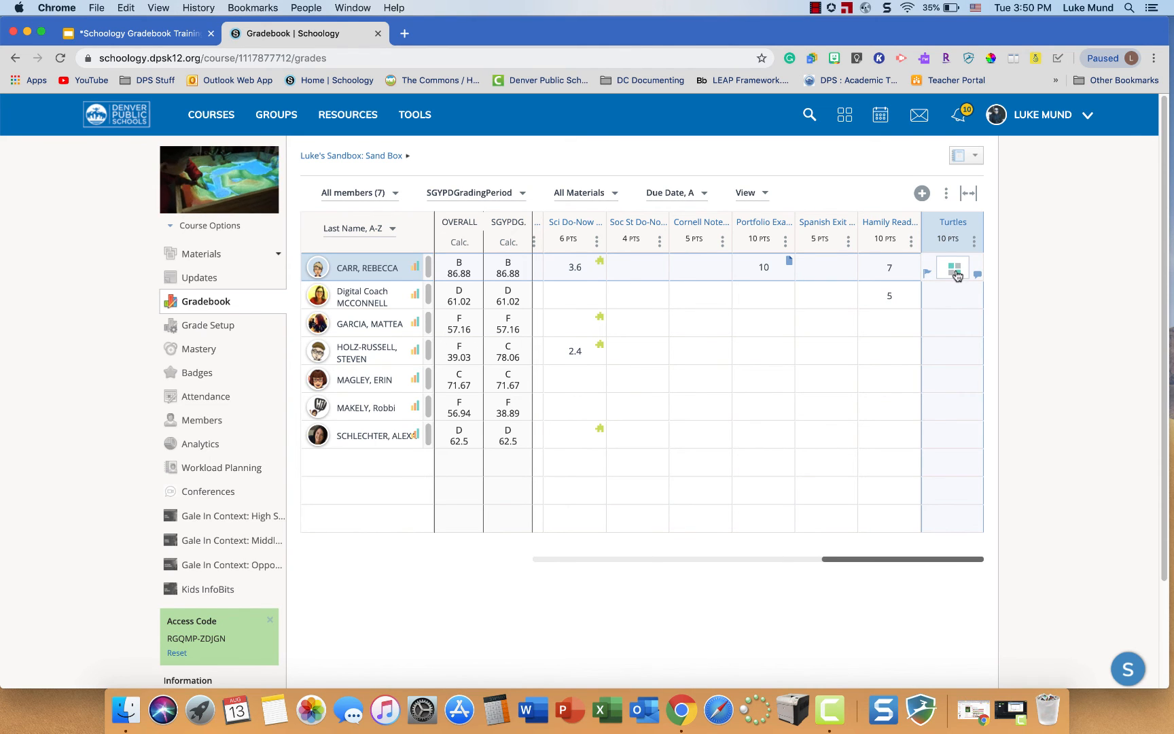
Step: Grade the first student's Turtles discussion with the rubric: Answer 4, Evidence 2, Responses to Others 2, and save
left_click(955, 271)
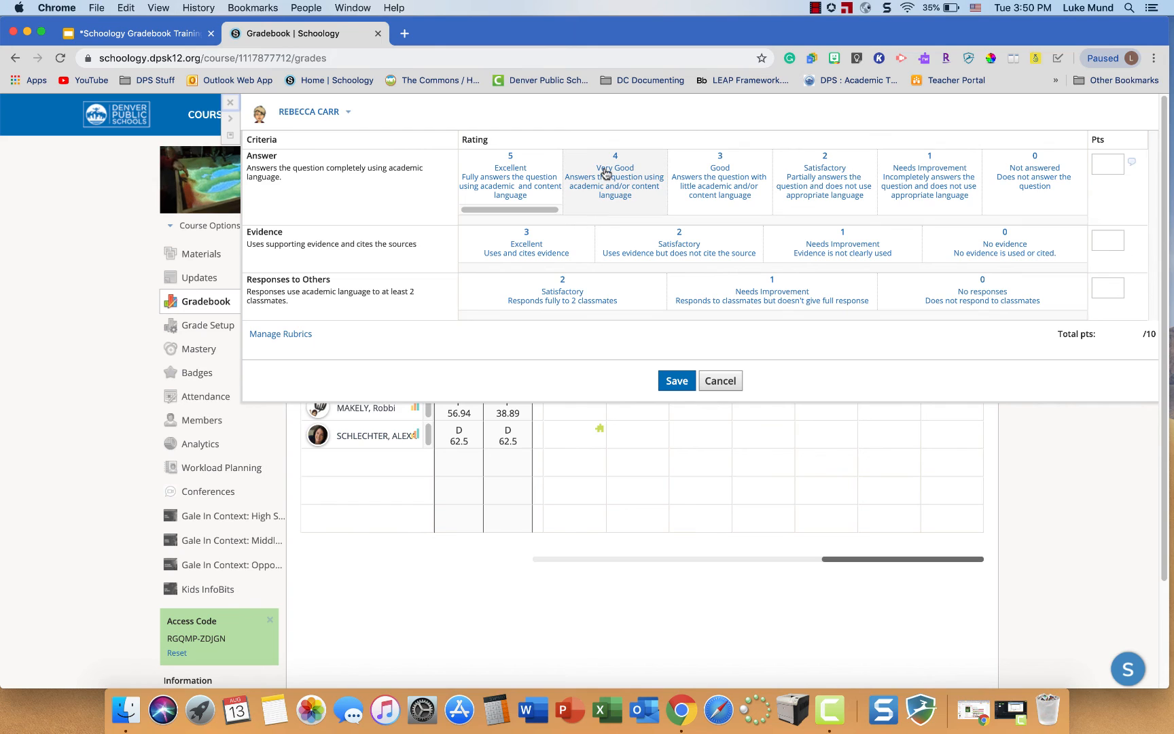
left_click(606, 174)
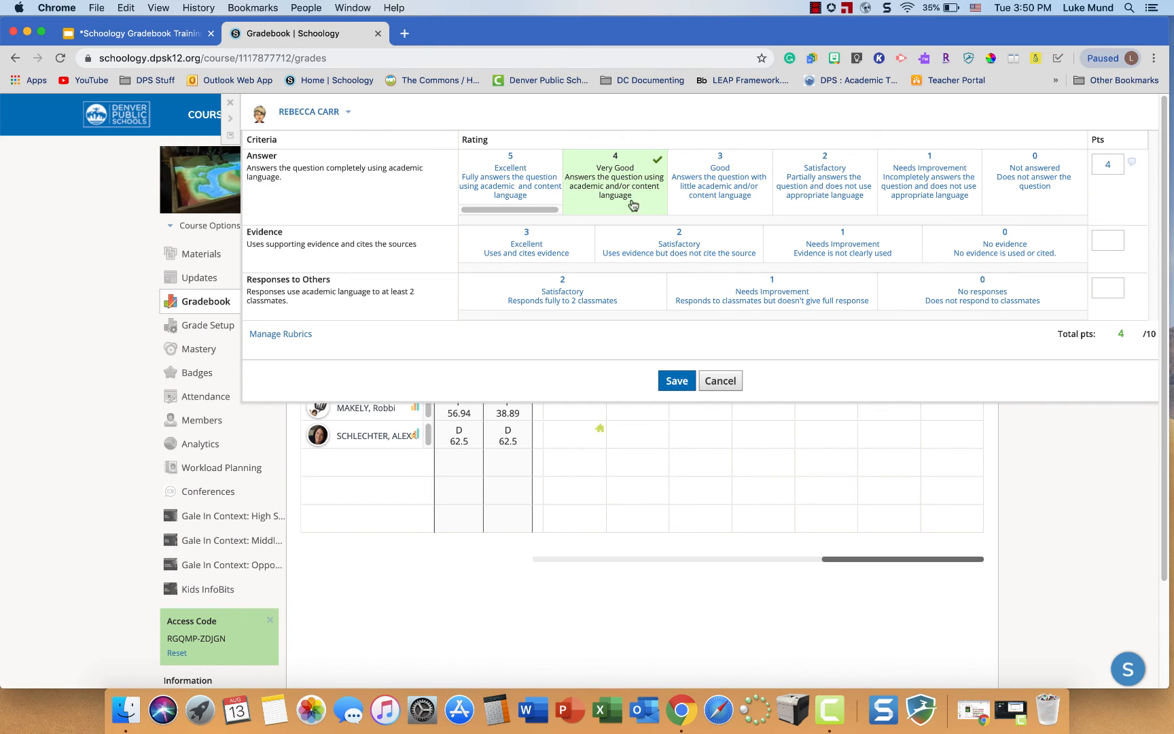
left_click(677, 245)
left_click(605, 290)
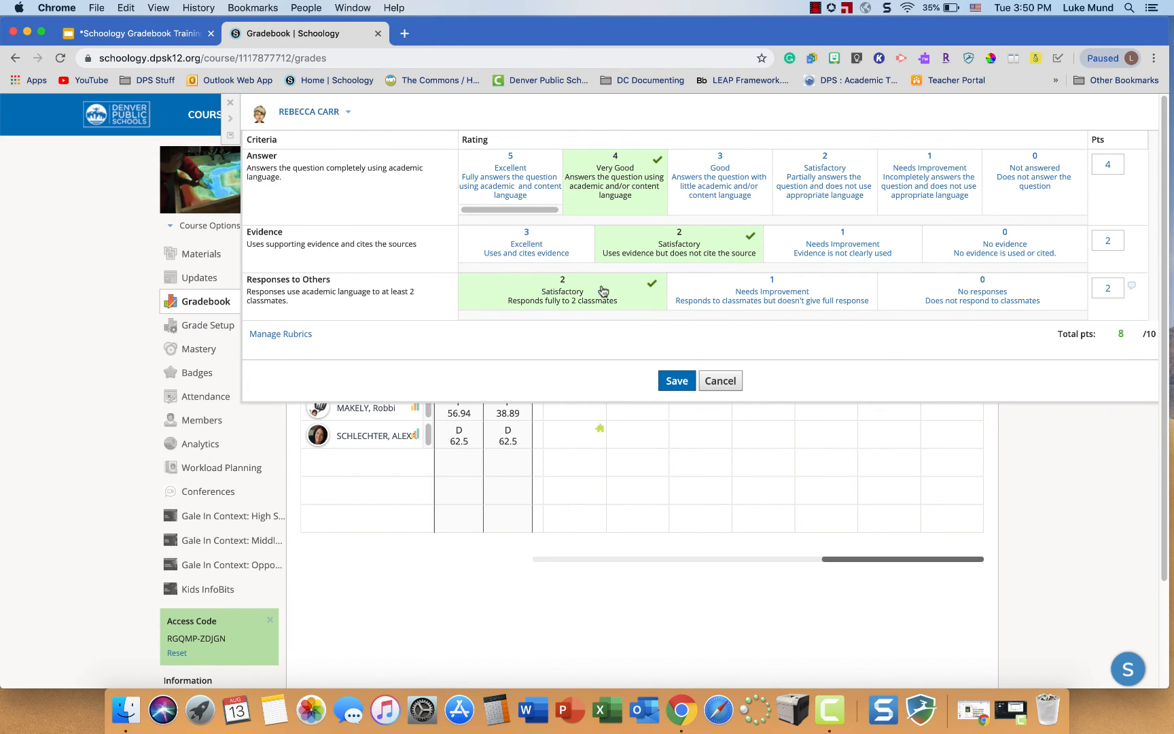
left_click(672, 379)
Step: Grade the second student's Turtles discussion with the rubric: Answer 5, Evidence 3, Responses to Others 2, and save
left_click(957, 303)
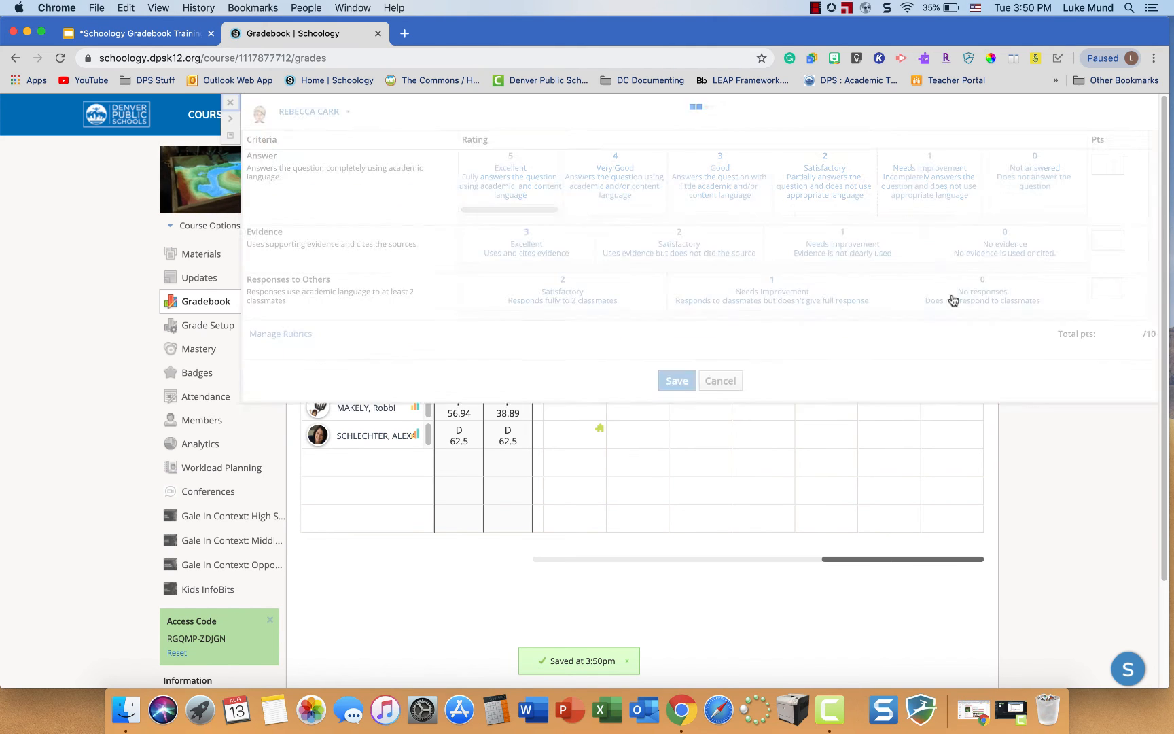
left_click(538, 194)
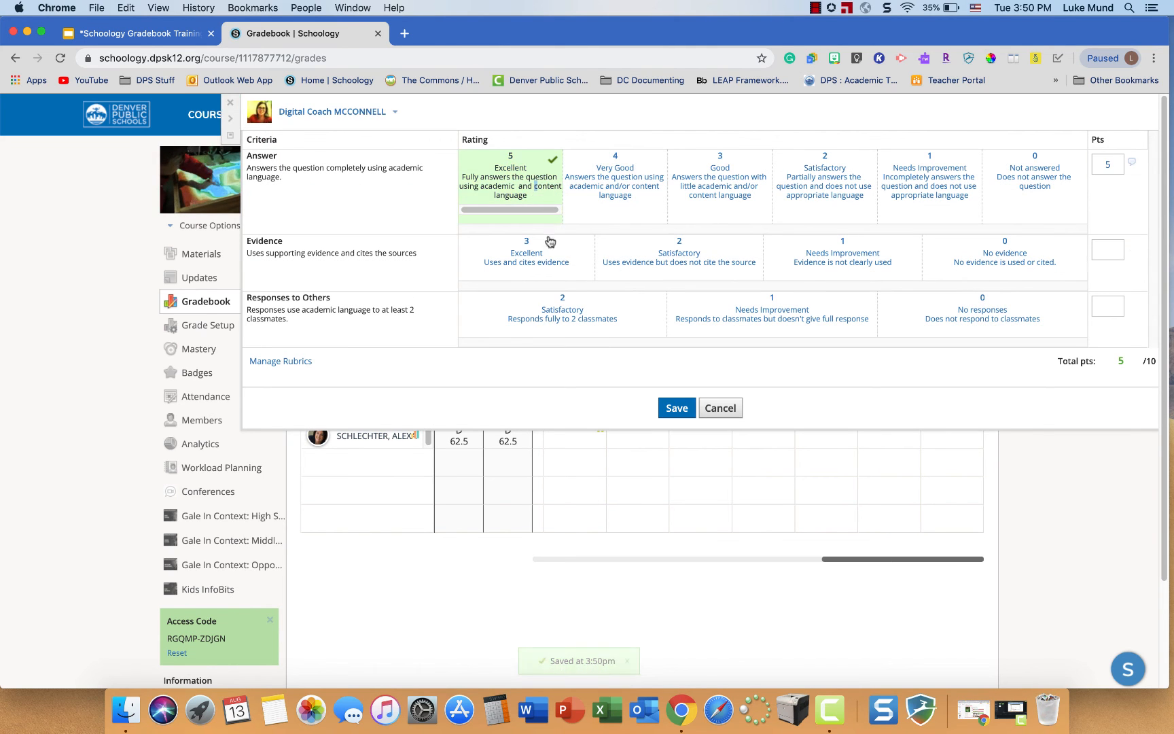
left_click(548, 250)
left_click(564, 318)
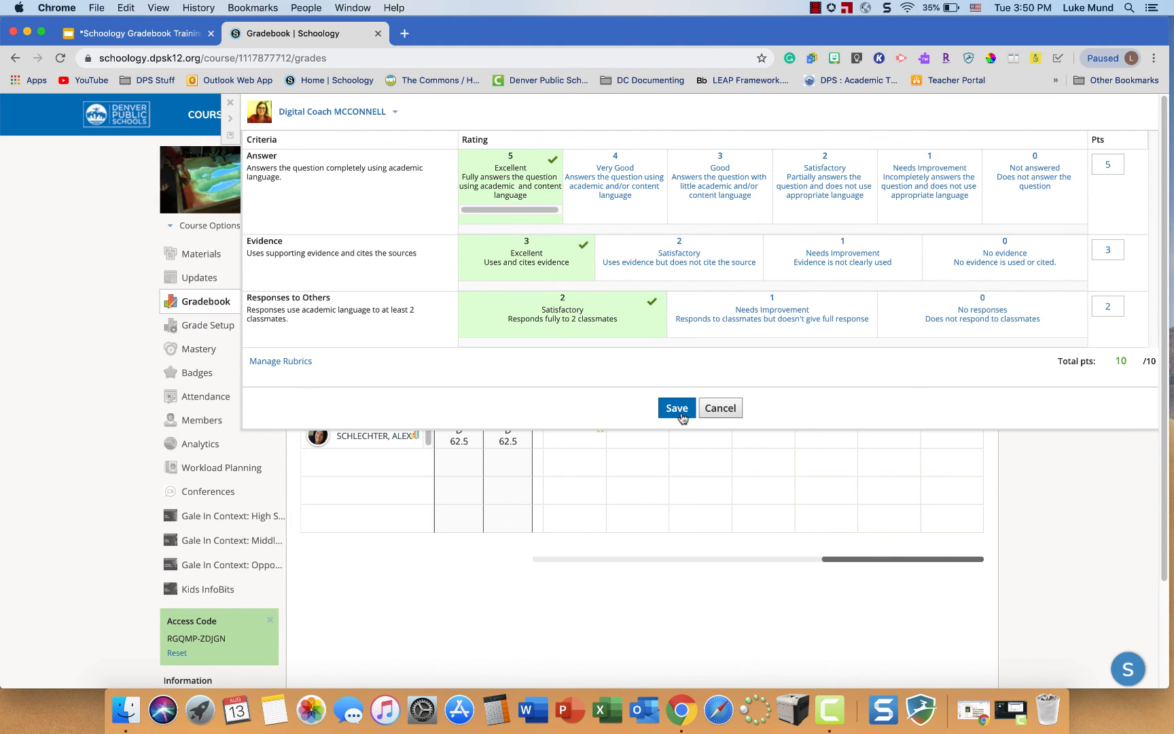
left_click(676, 408)
Step: Grade the third student's Turtles discussion with the rubric: Responses to Others 1, Evidence 1, Answer 2, and save
left_click(957, 330)
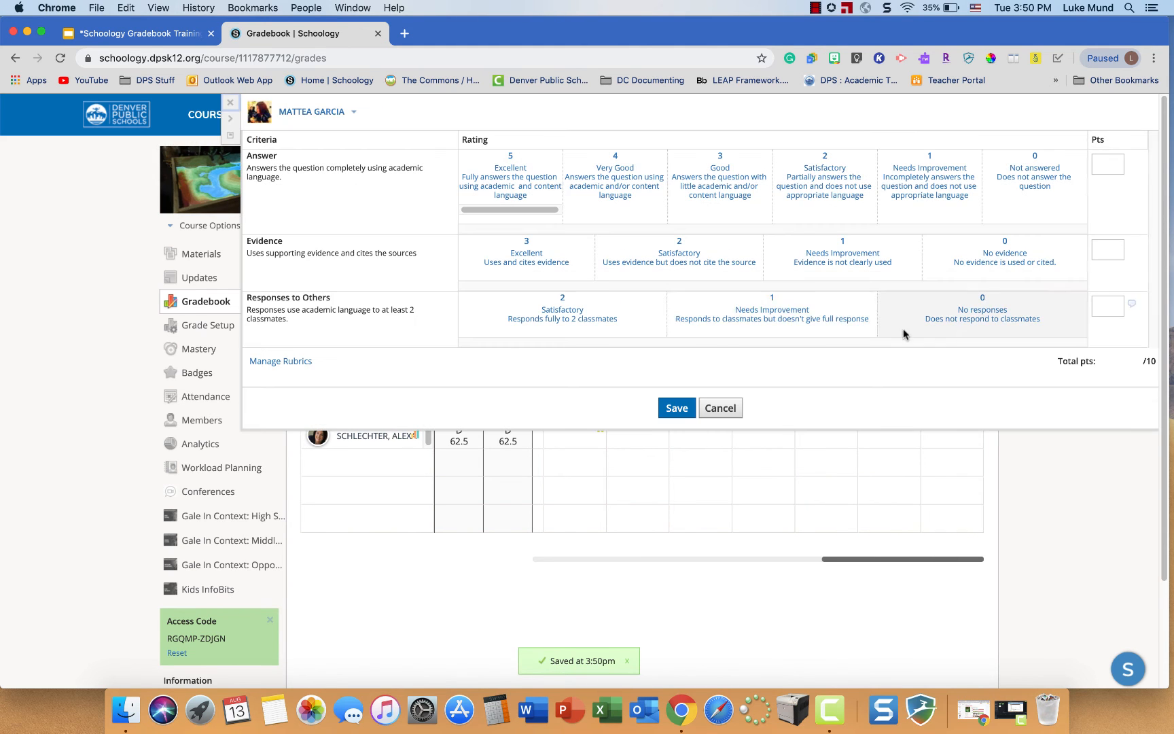
left_click(737, 325)
left_click(853, 252)
left_click(822, 187)
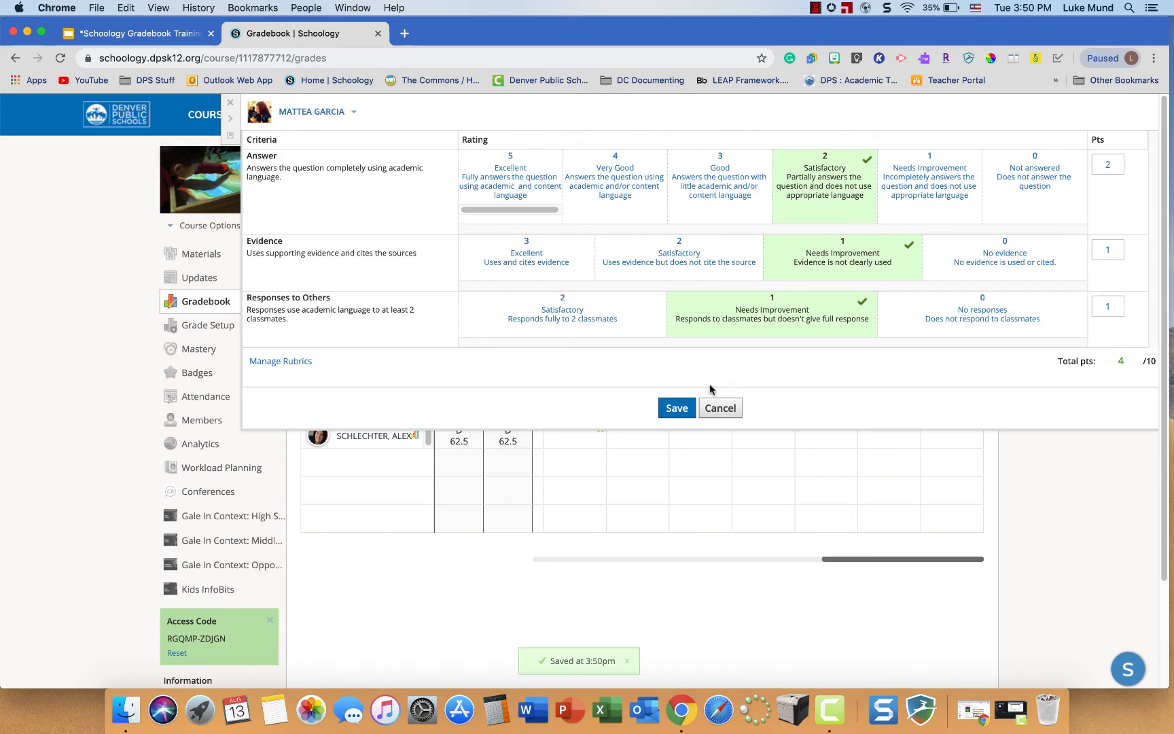
left_click(677, 408)
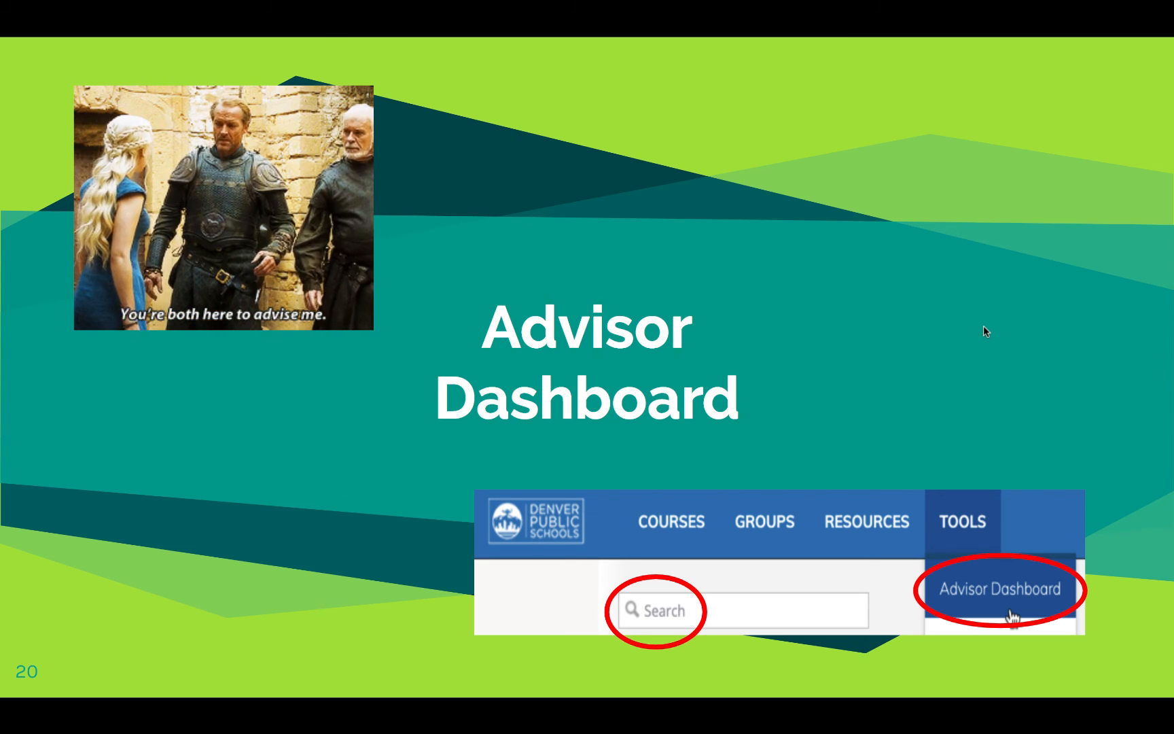
key("Right")
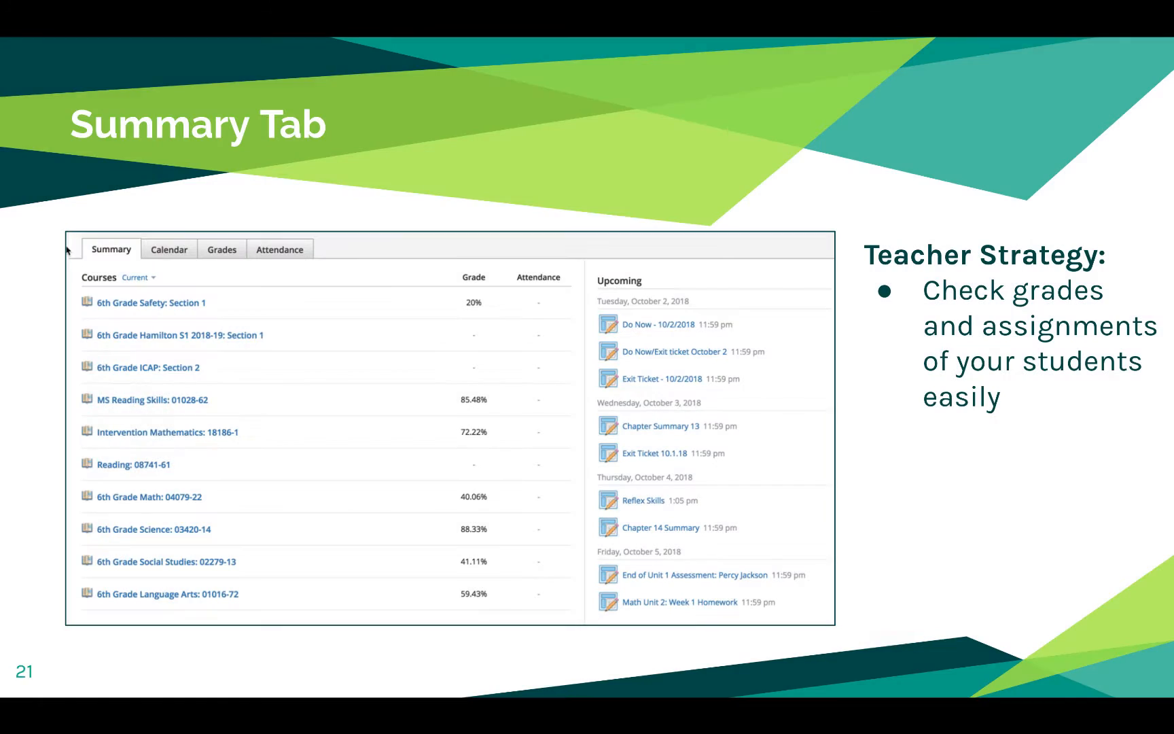
key("Left")
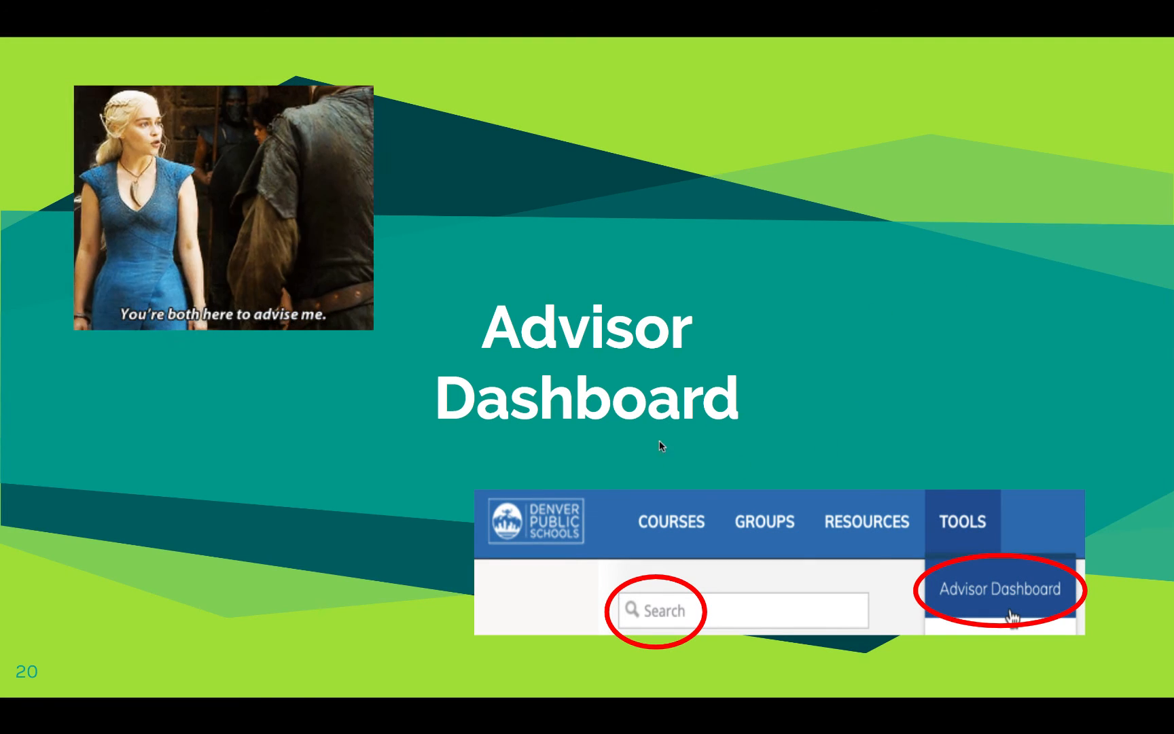